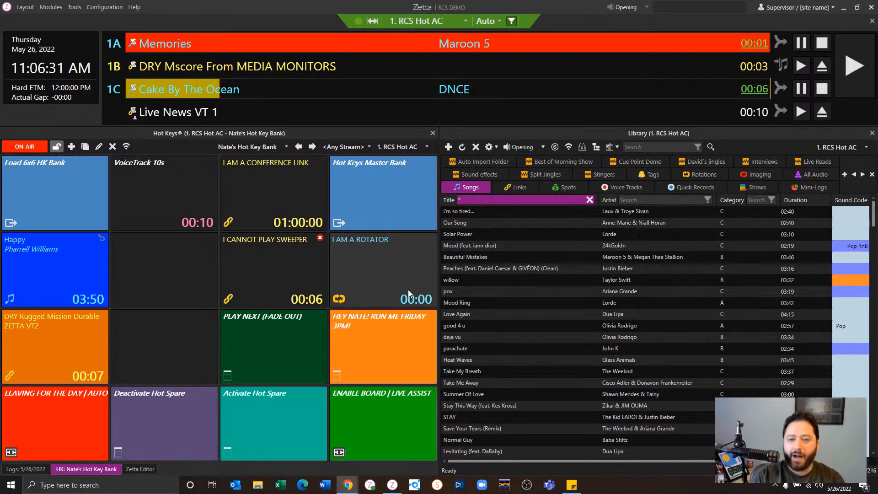
left_click(528, 306)
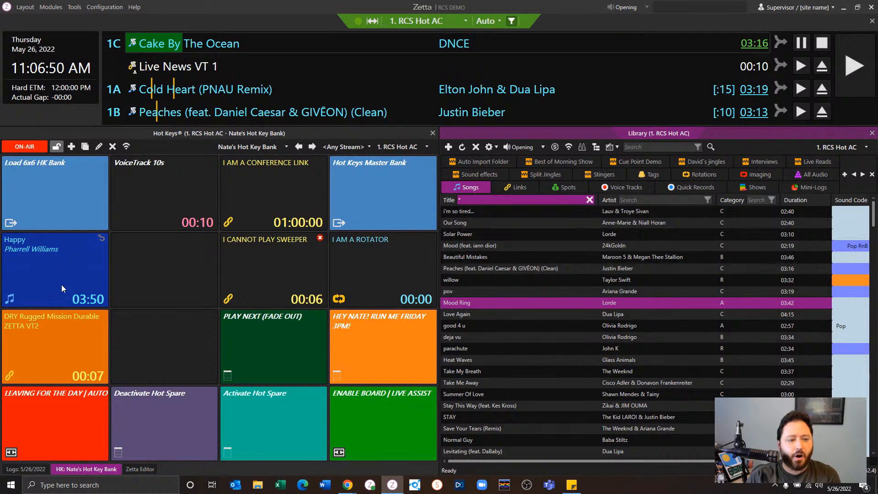
left_click(62, 350)
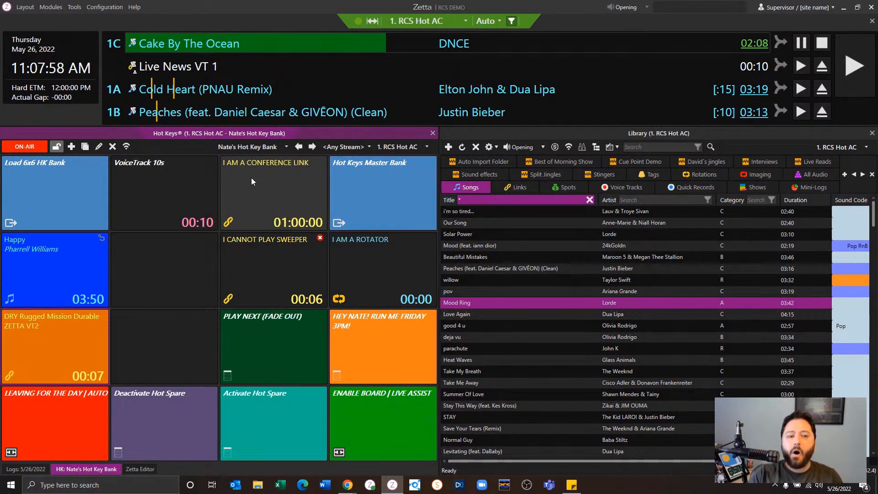
Step: Rearrange the workspace so Zetta Editor is docked beside the Hot Keys module, with Library tabbed behind Hot Keys
left_click_drag(348, 133, 673, 303)
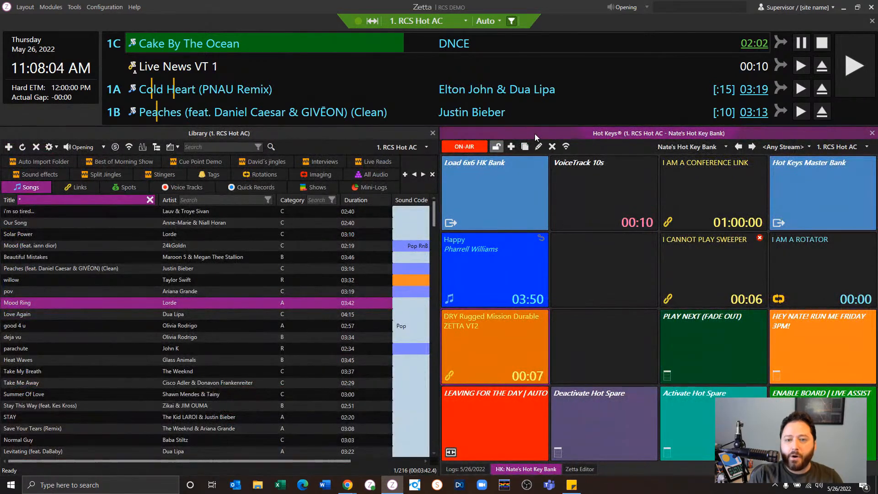
left_click_drag(534, 133, 217, 303)
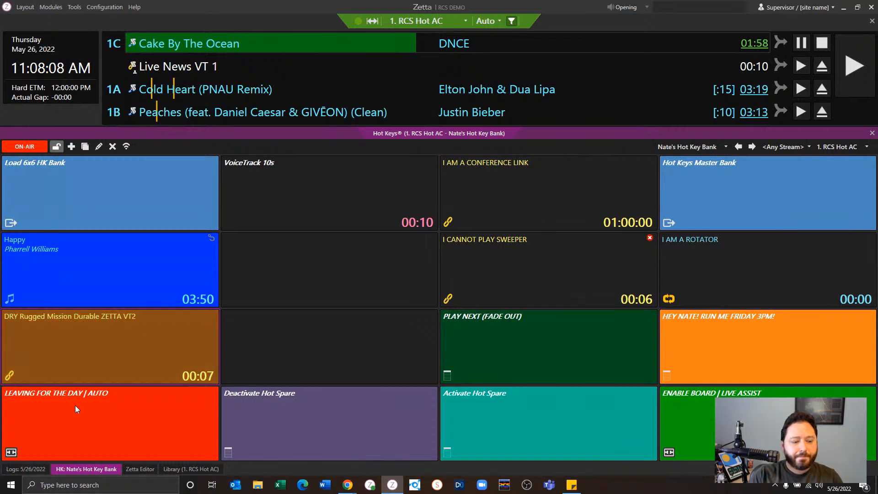
left_click(142, 470)
left_click_drag(142, 471, 420, 294)
Step: Open a second Hot Keys module, dock it over the Zetta Editor pane, and set its station to 1. RCS Hot AC
left_click(51, 7)
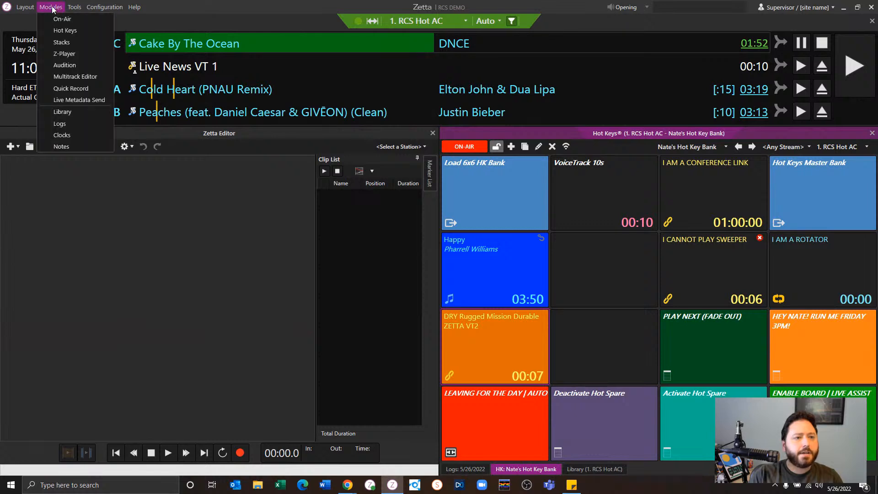
left_click(56, 31)
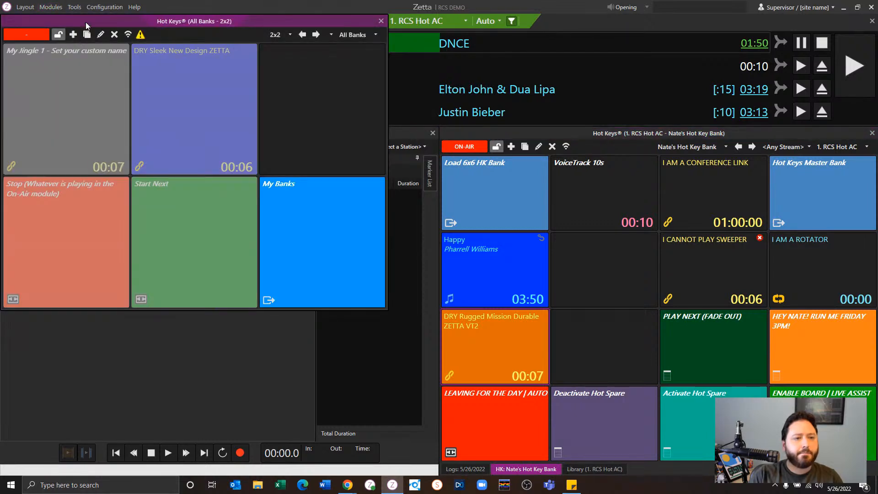
left_click_drag(86, 22, 220, 304)
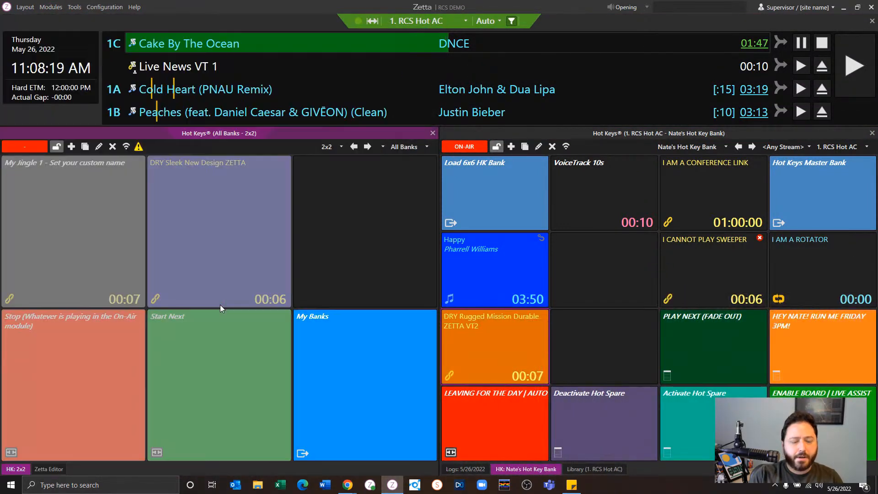
left_click(428, 146)
left_click(405, 183)
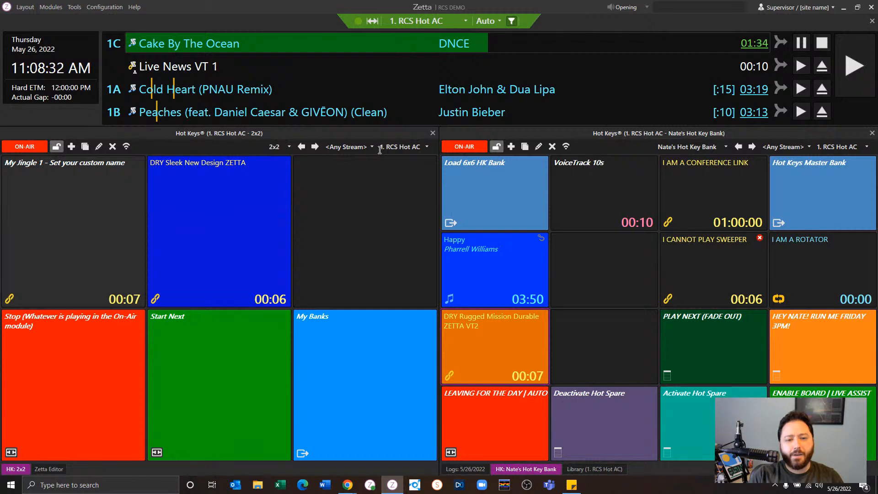
Step: Lock the Hot Keys module showing the 2x2 bank and unlock it again
left_click(29, 149)
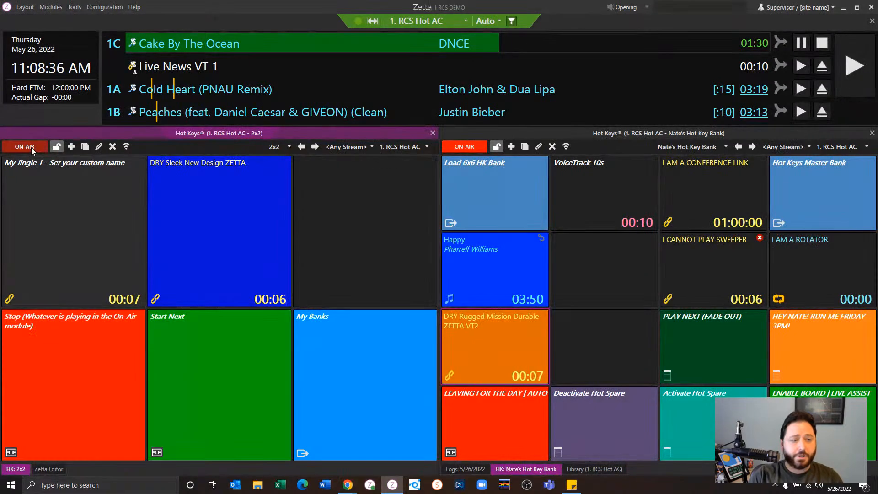
left_click(58, 147)
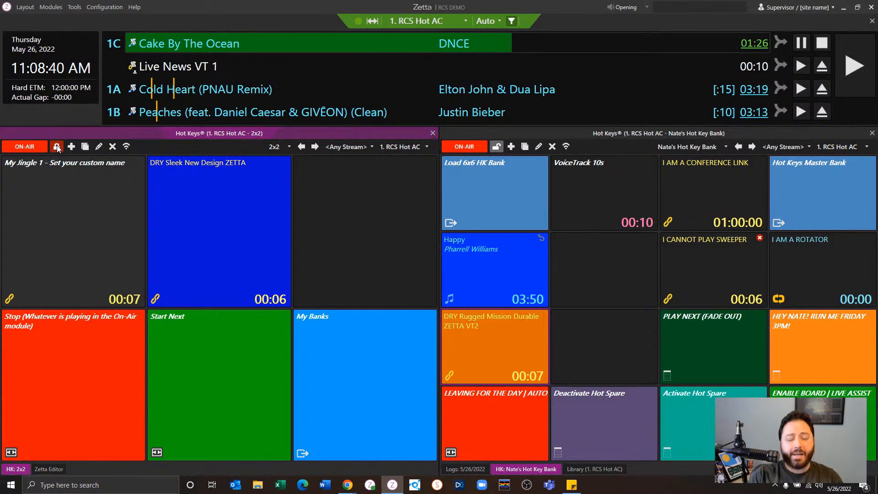
left_click(57, 148)
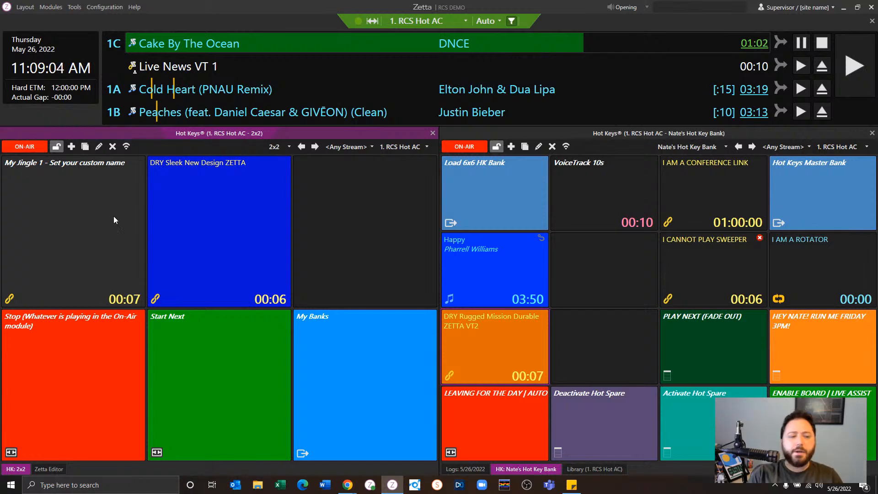
Step: Start a new Hot Keys bank named "RCS Live Hot Keys", described as "This is for RCS Live", with 3 rows and 3 columns
left_click(71, 146)
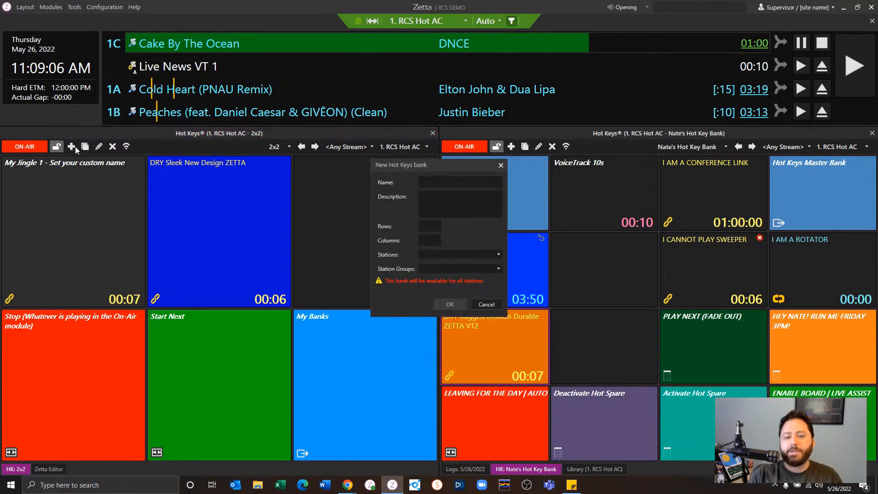
type("RCS ")
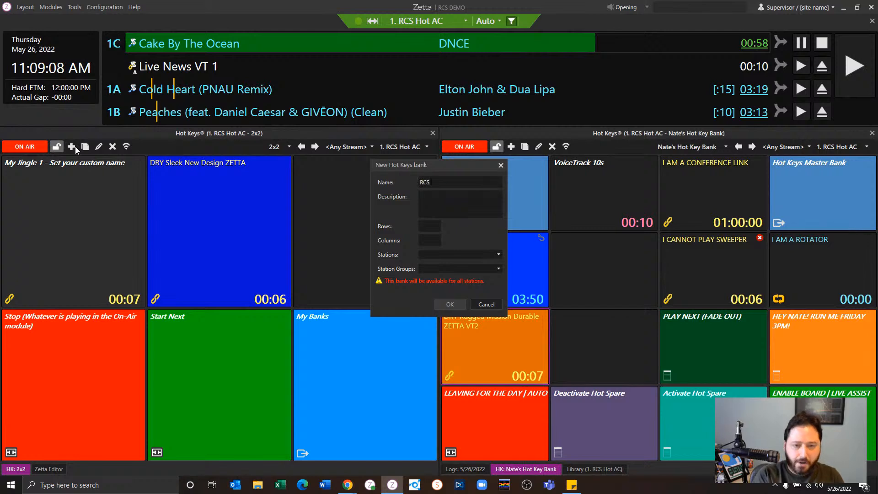
type("Live Hot Keys")
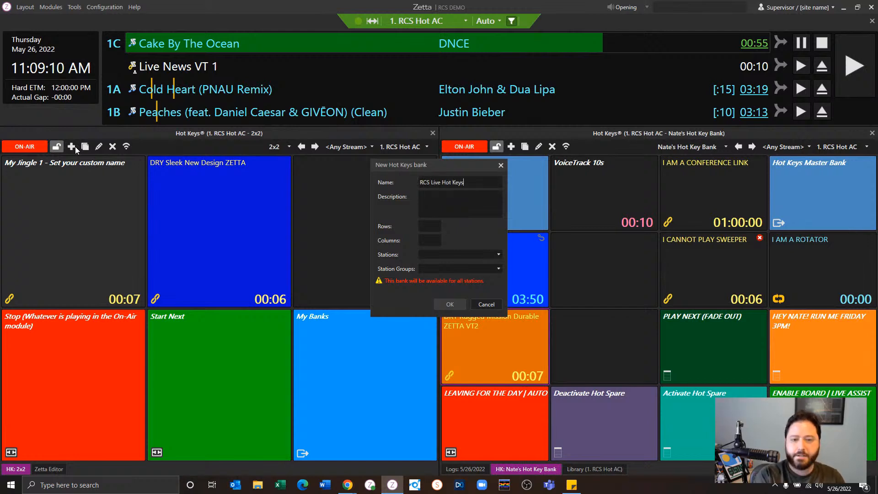
key("Tab")
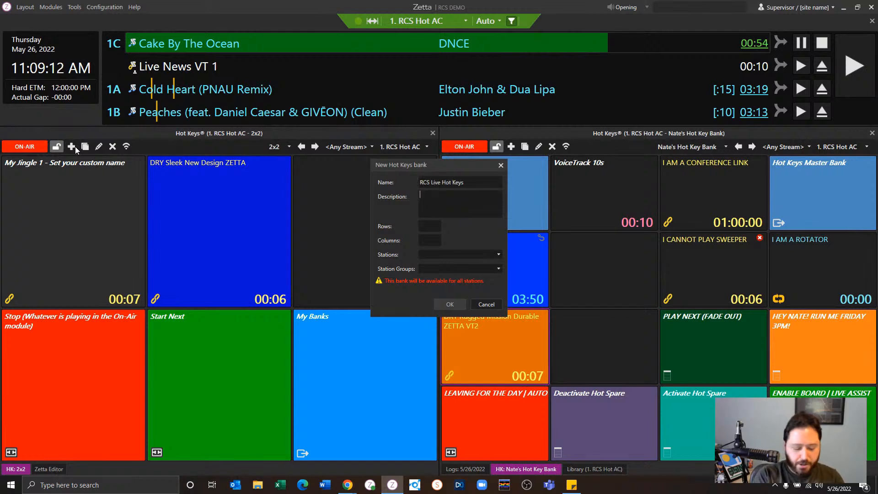
type("This is for RCS Live")
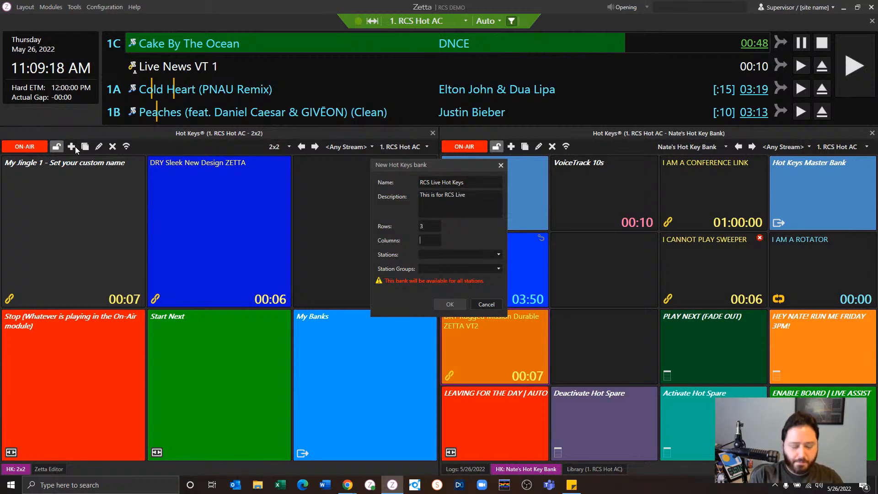
key("Tab")
type("3")
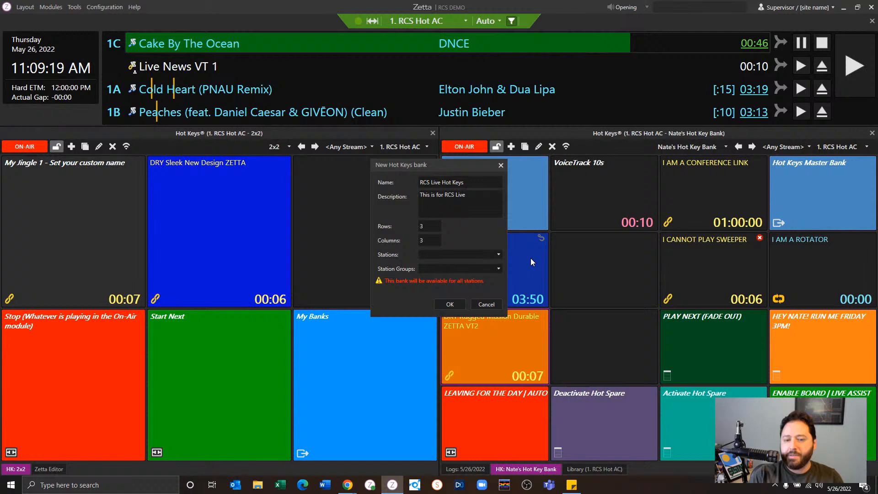
Step: Assign the new bank to station 1. RCS Hot AC and the All Stations group, and create it
left_click(498, 255)
left_click(490, 271)
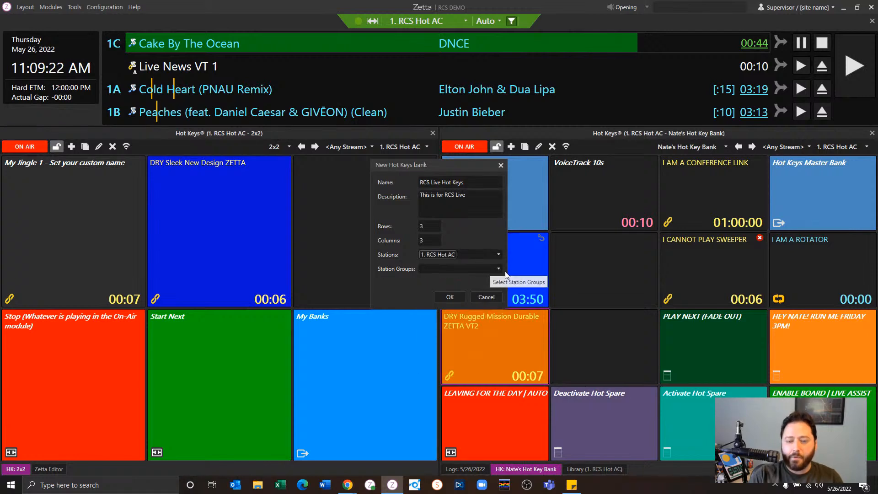
left_click(497, 270)
left_click(490, 279)
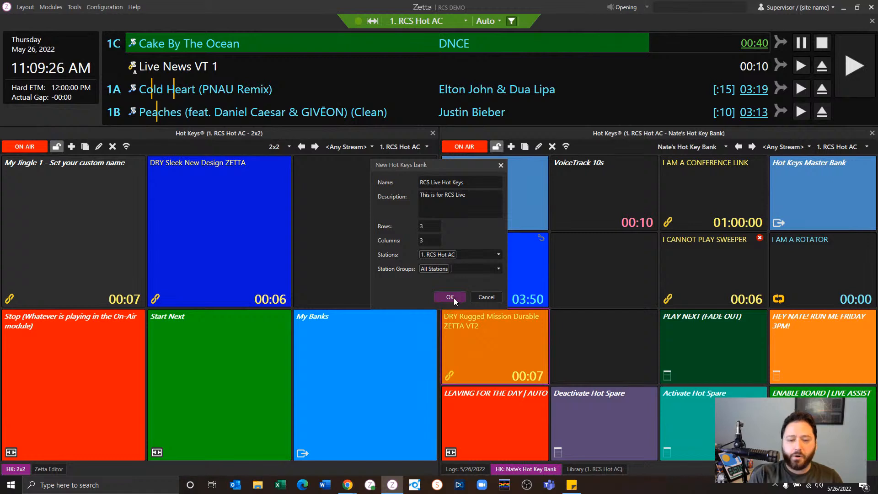
left_click(450, 297)
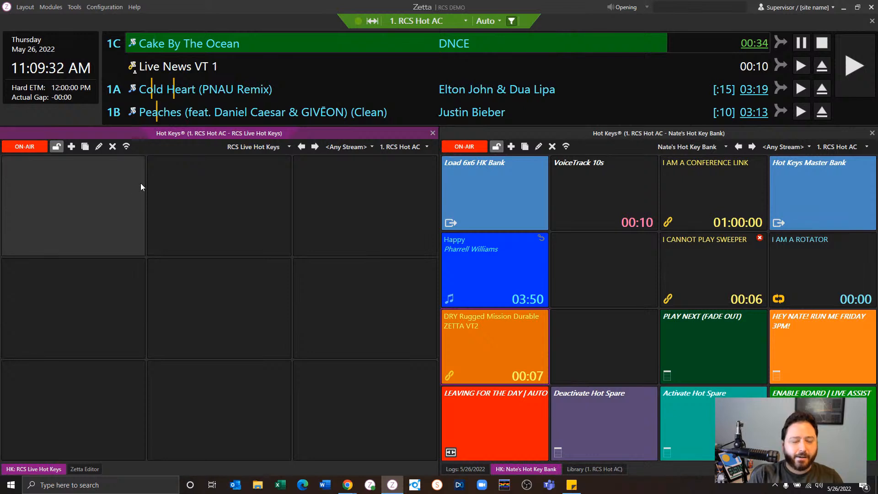
Step: Edit the RCS Live Hot Keys bank so it has 4 rows and 4 columns
left_click(99, 146)
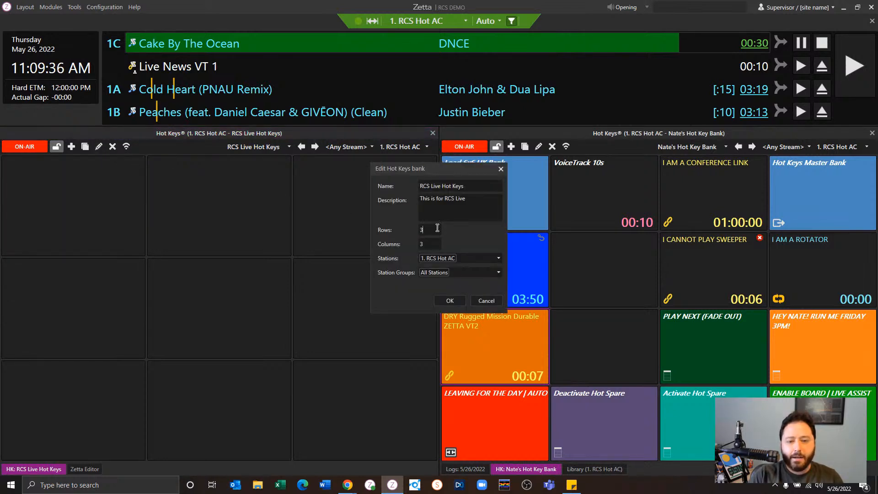
type("4")
key("Tab")
type("4")
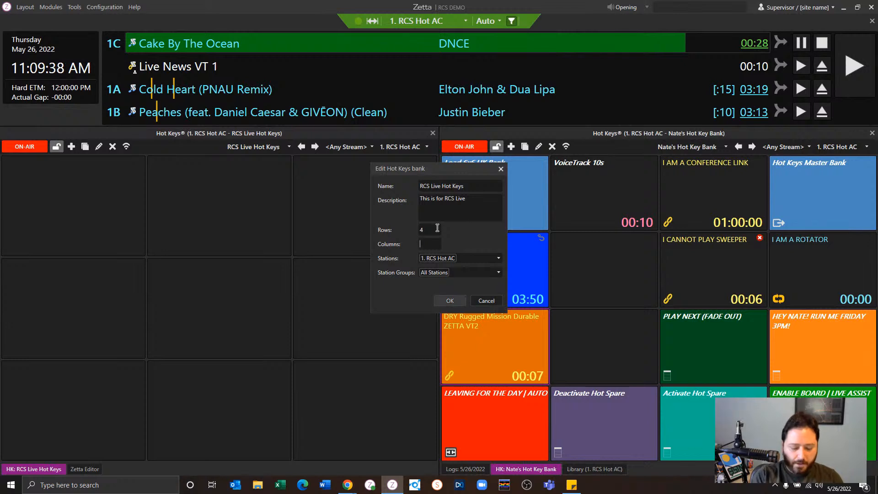
left_click(449, 301)
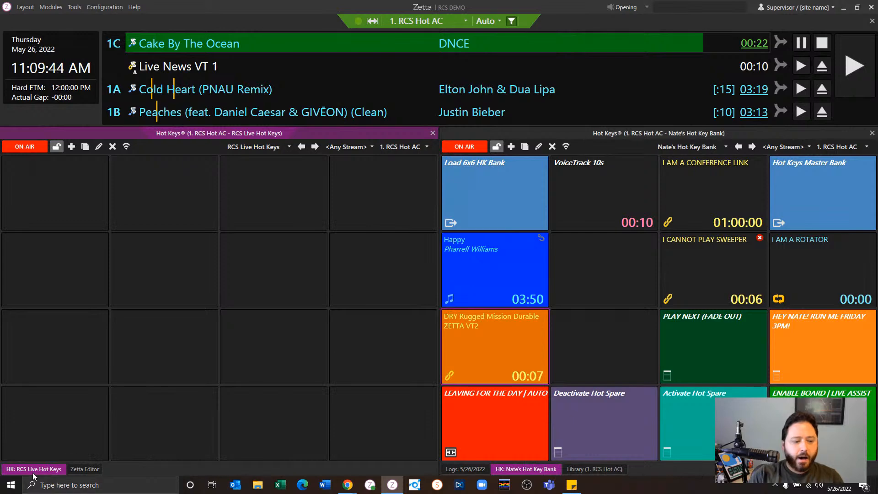
left_click_drag(35, 472, 218, 294)
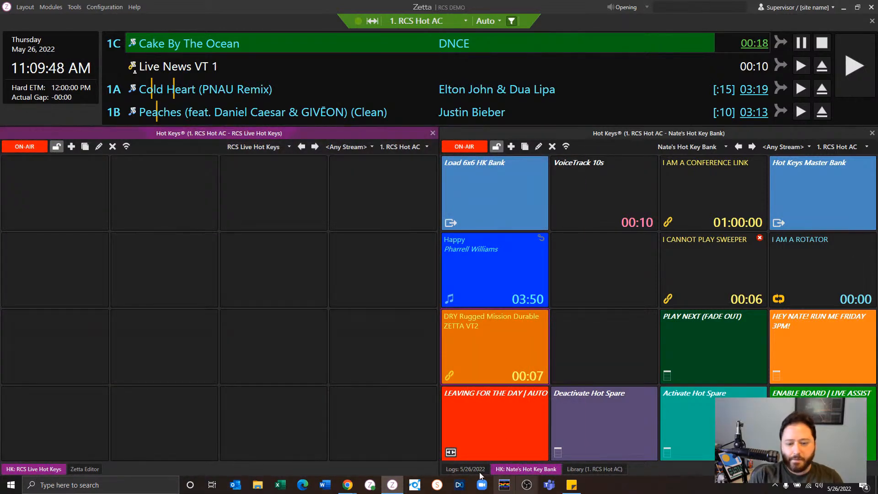
Step: Assign "Zetta High Tech Zetta2GO 2" and "good 4 u" from the 5/26/2022 log to the first and last hot keys of the new bank's second row
left_click(466, 468)
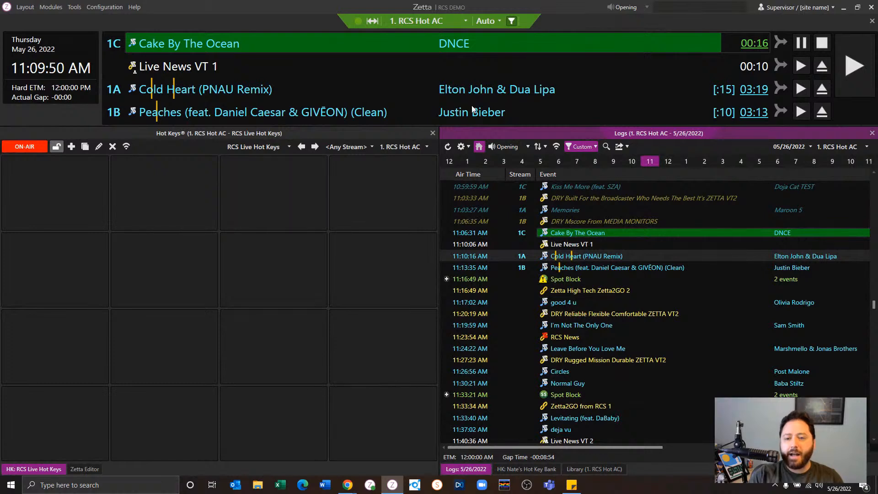
left_click_drag(602, 302, 252, 191)
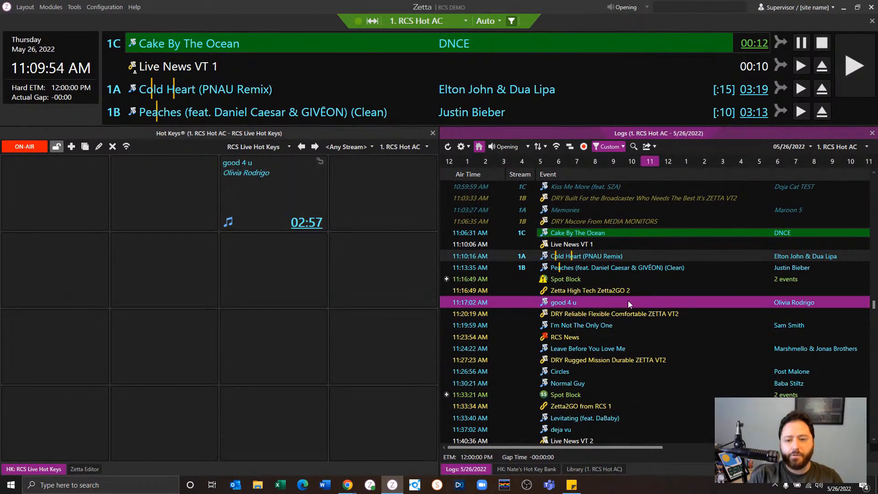
left_click_drag(628, 293, 103, 290)
left_click_drag(283, 172, 351, 265)
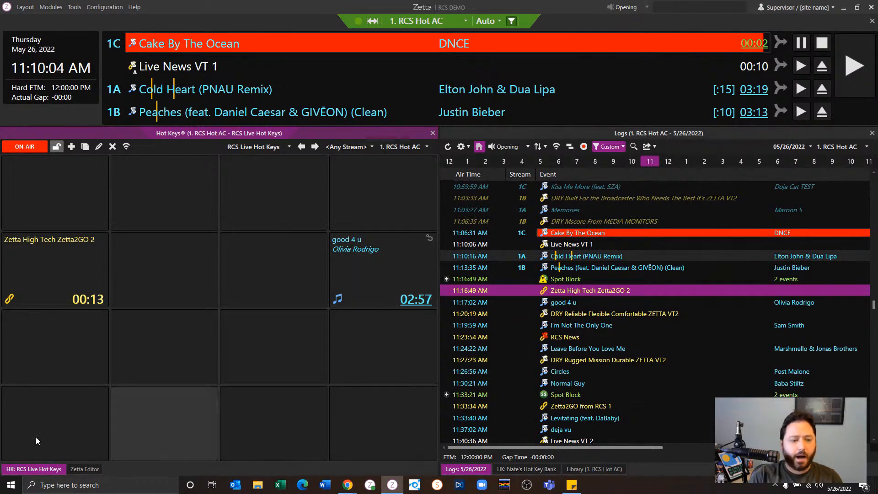
Step: Bring Nate's Hot Key Bank back into view and switch the RCS Live Hot Keys module to the Hot Keys Master Bank
left_click(525, 469)
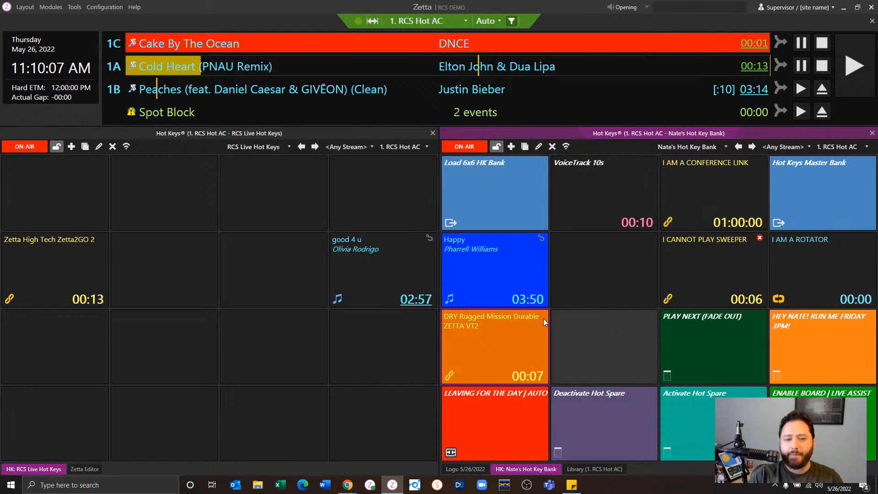
left_click(289, 146)
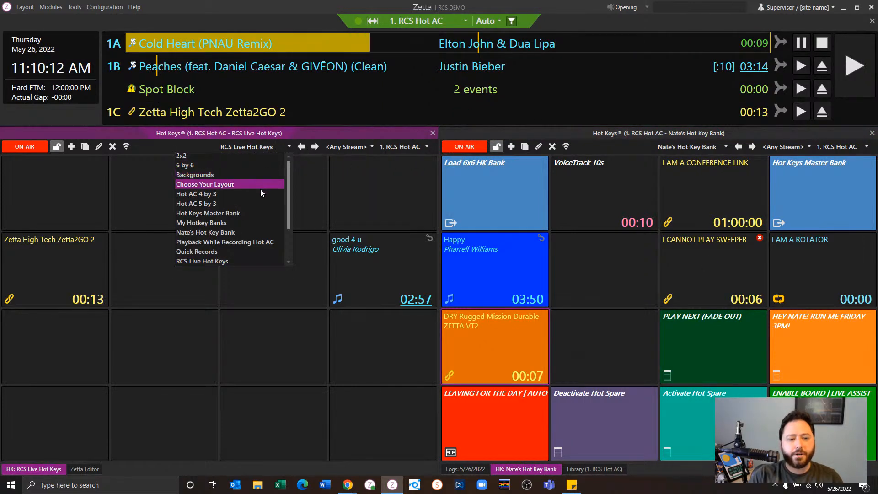
left_click(260, 214)
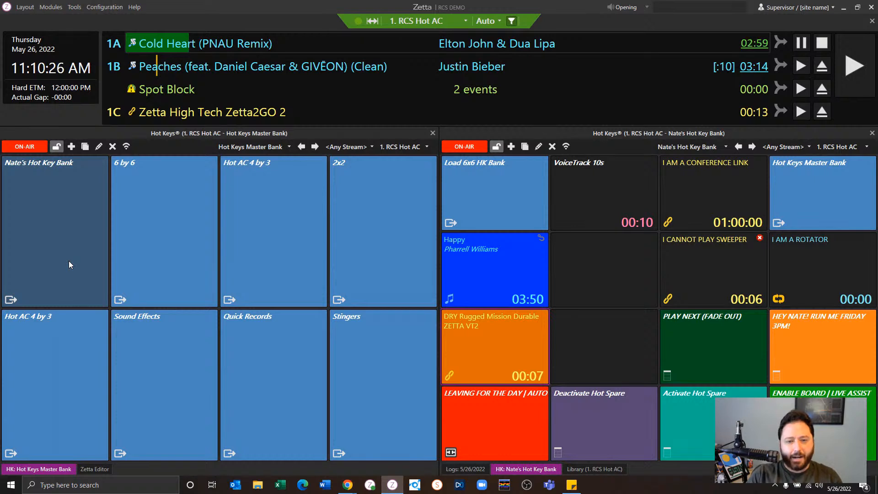
left_click(67, 247)
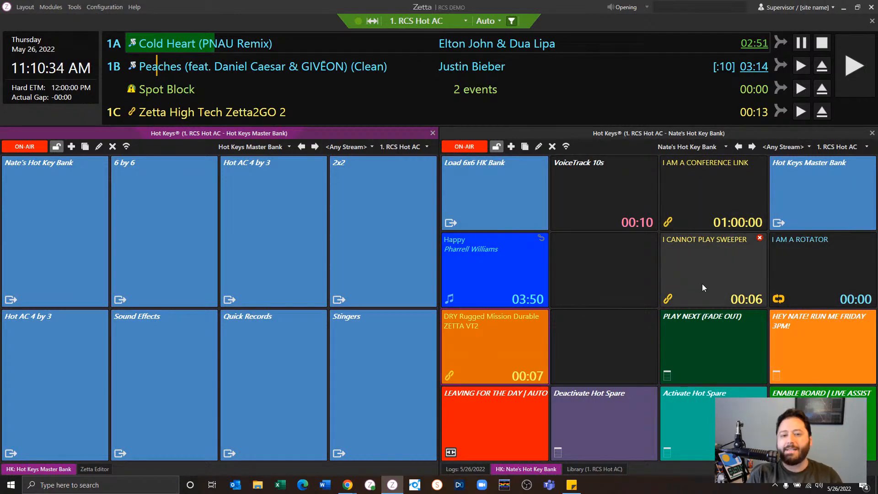
Step: Follow the links from Nate's Hot Key Bank to the 6 by 6 bank and the Hot Keys Master Bank, returning from each
left_click(473, 181)
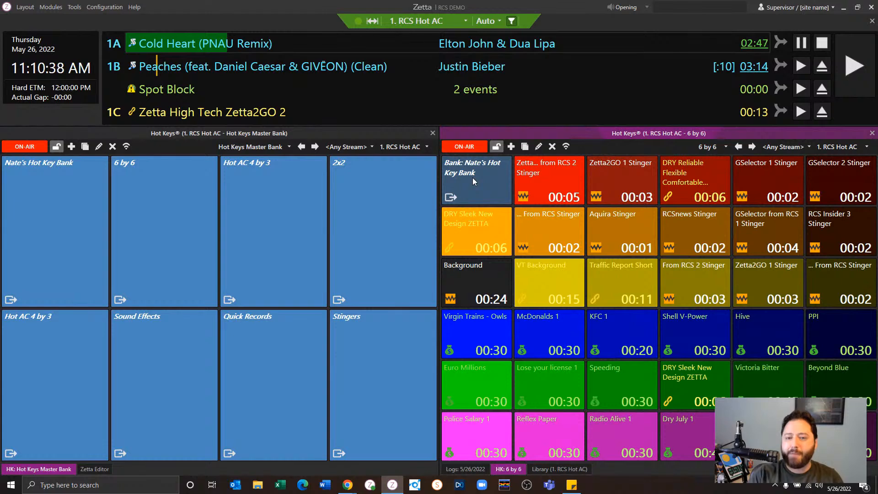
left_click(469, 176)
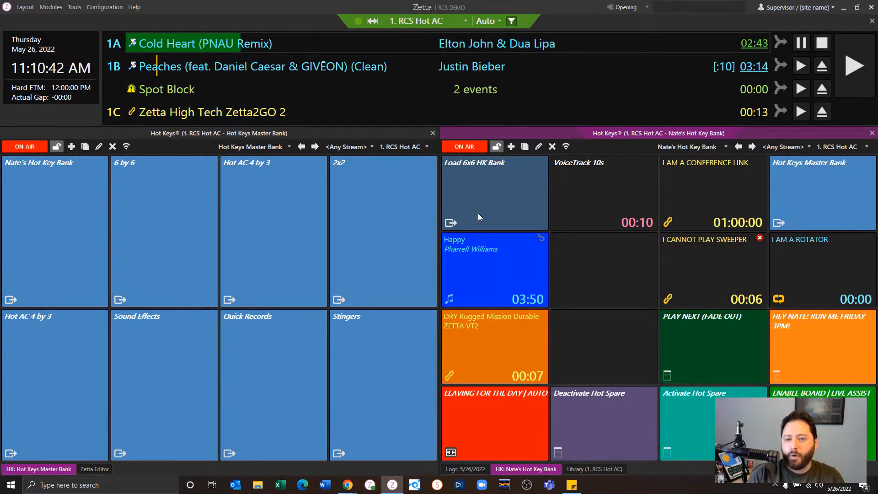
left_click(796, 199)
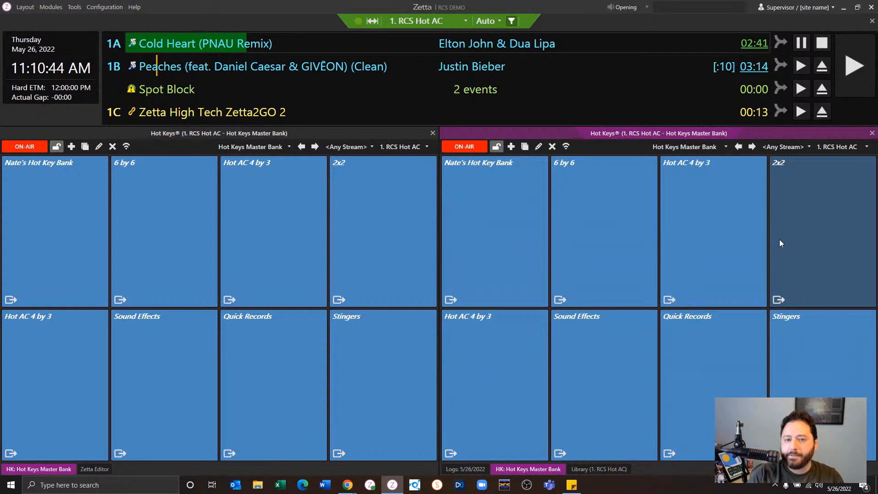
left_click(497, 203)
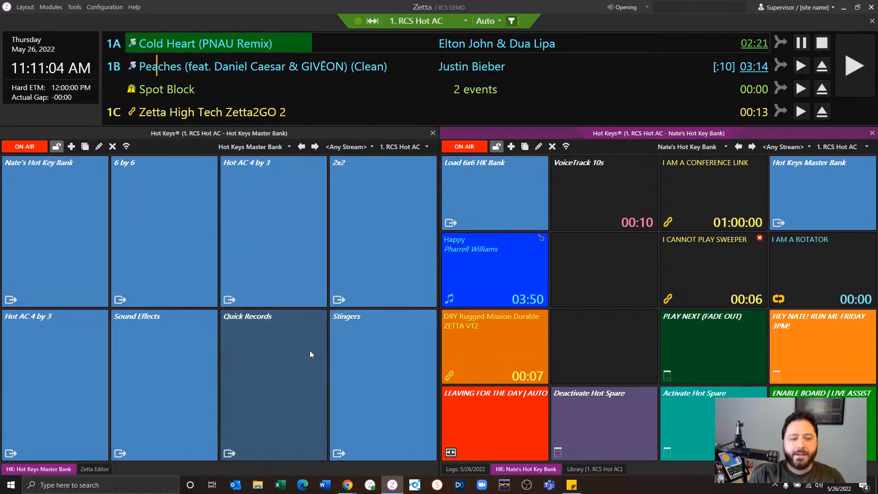
Step: Load the RCS Live Hot Keys bank in place of the Hot Keys Master Bank and show an empty second-row key's options
left_click(289, 147)
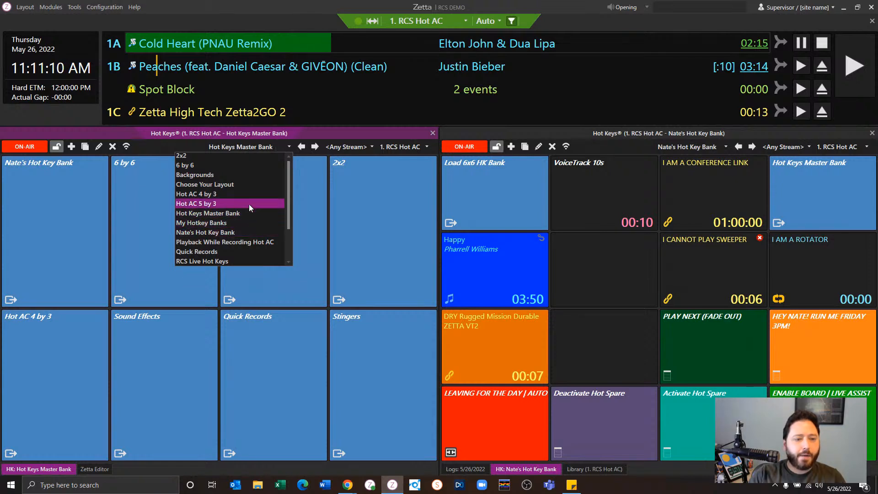
scroll(247, 211, "down", 2)
left_click(223, 214)
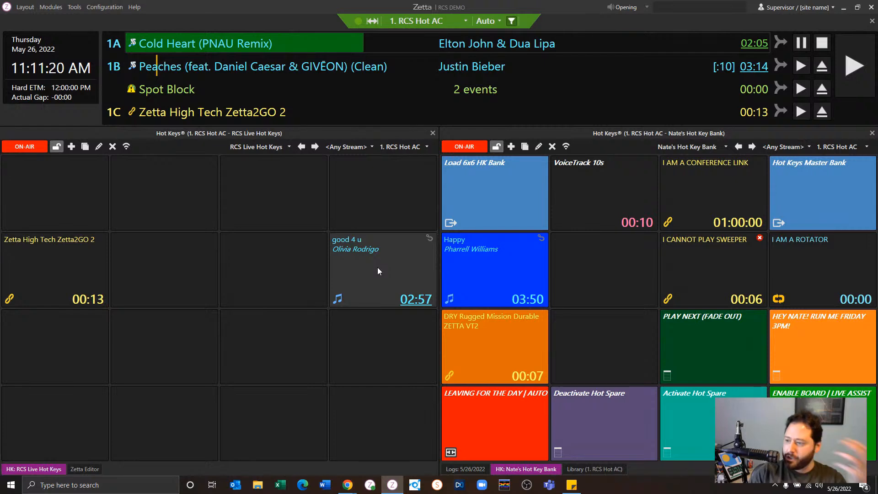
right_click(239, 267)
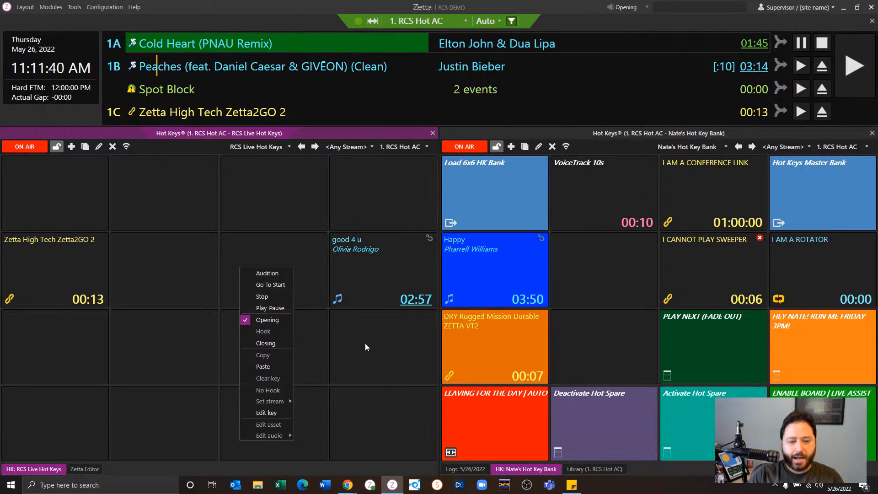
Step: Turn the hook on for the Happy hot key in Nate's Hot Key Bank, play it, and turn the hook off again
right_click(480, 251)
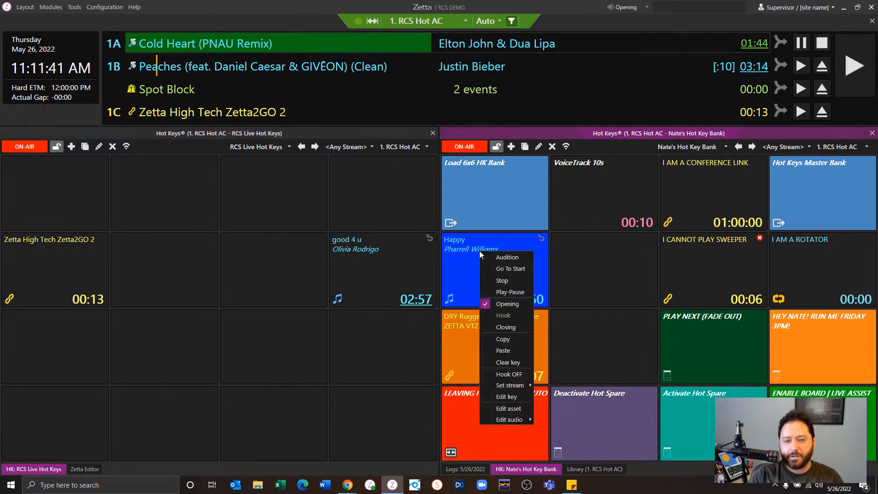
left_click(521, 374)
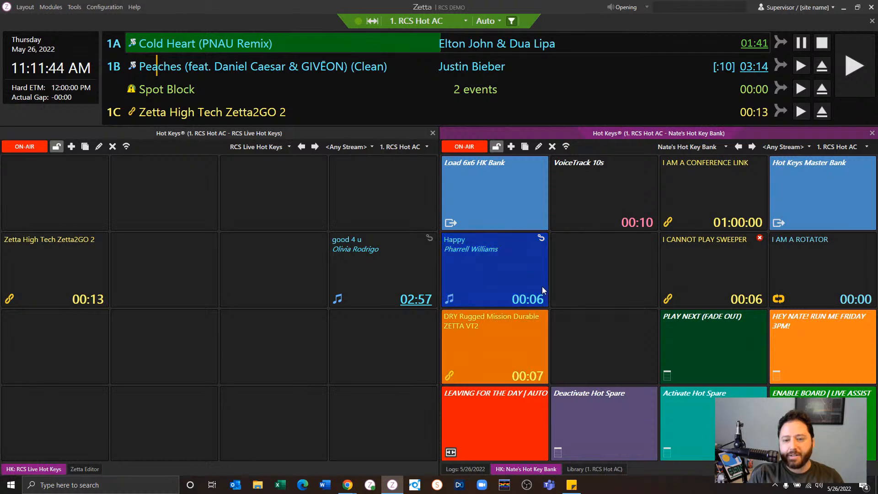
left_click(515, 271)
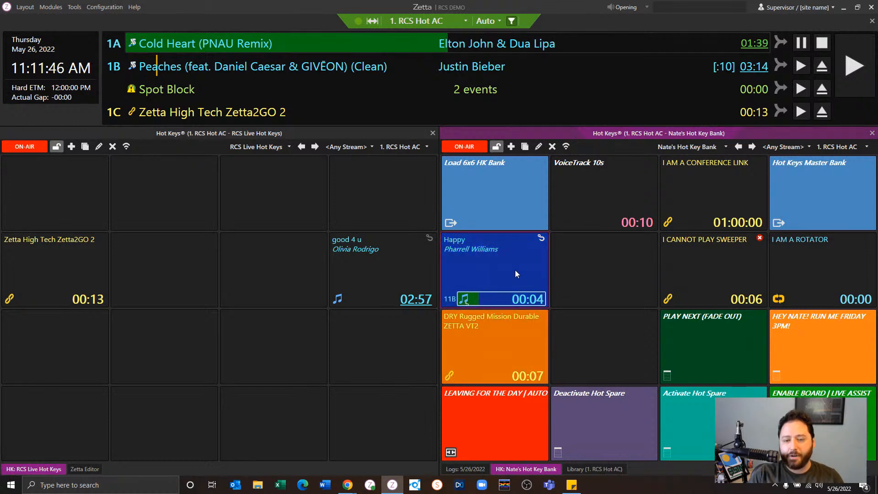
right_click(515, 271)
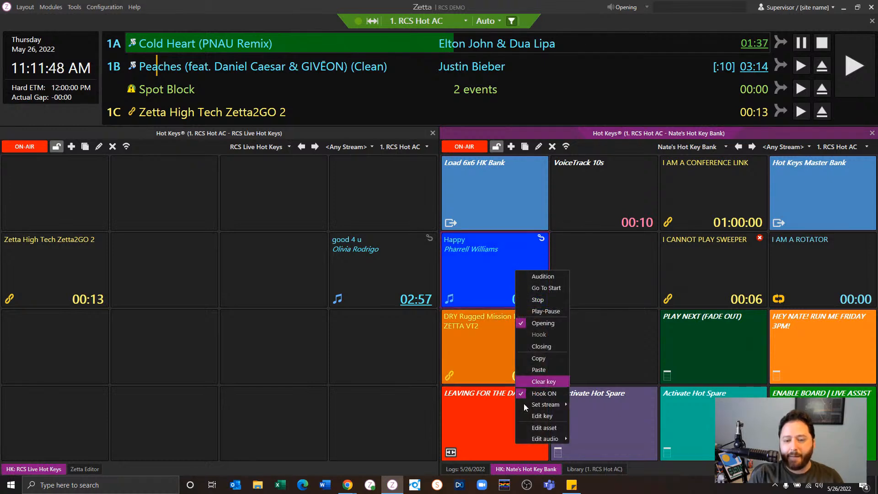
left_click(541, 393)
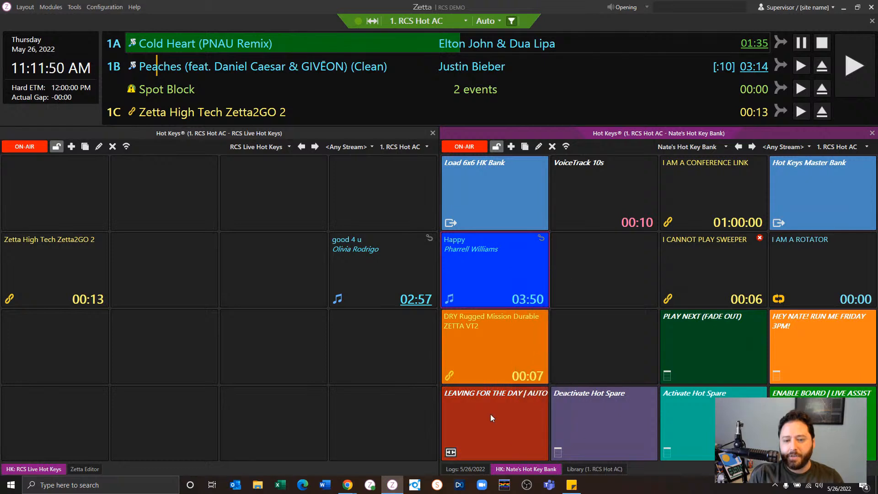
left_click(489, 278)
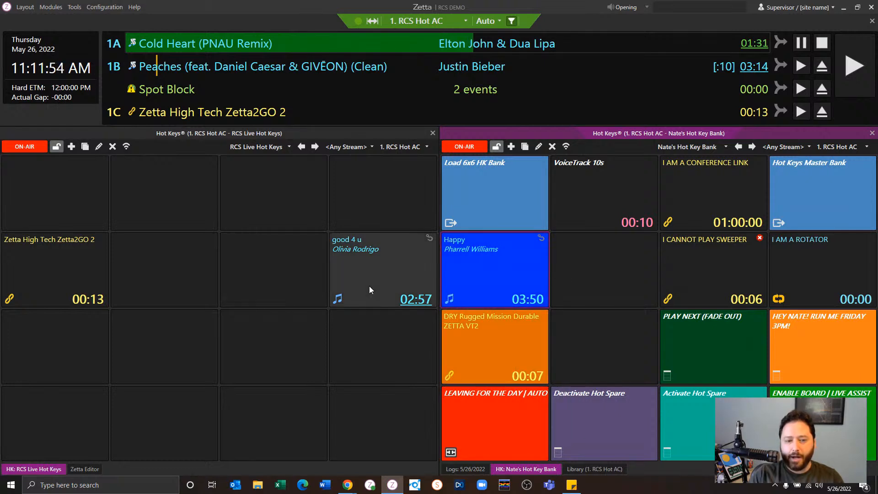
Step: Examine the Happy hot key's stream assignment options for the button, row, column and bank
right_click(232, 278)
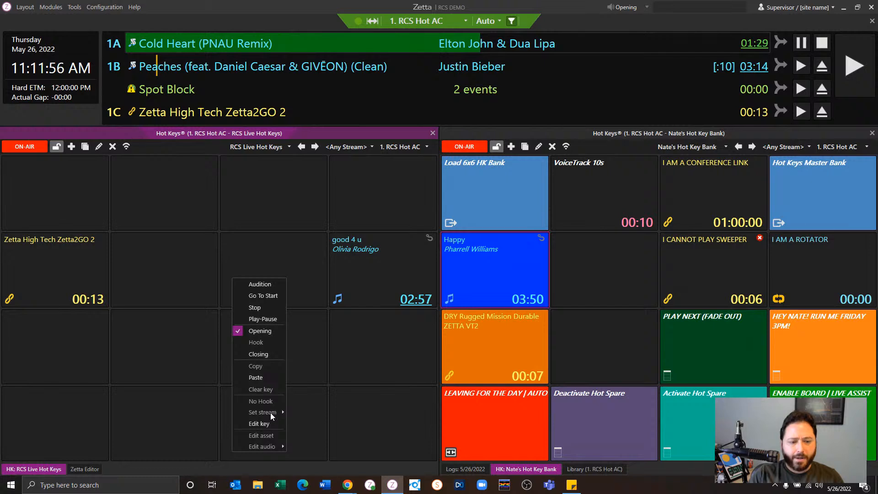
right_click(487, 282)
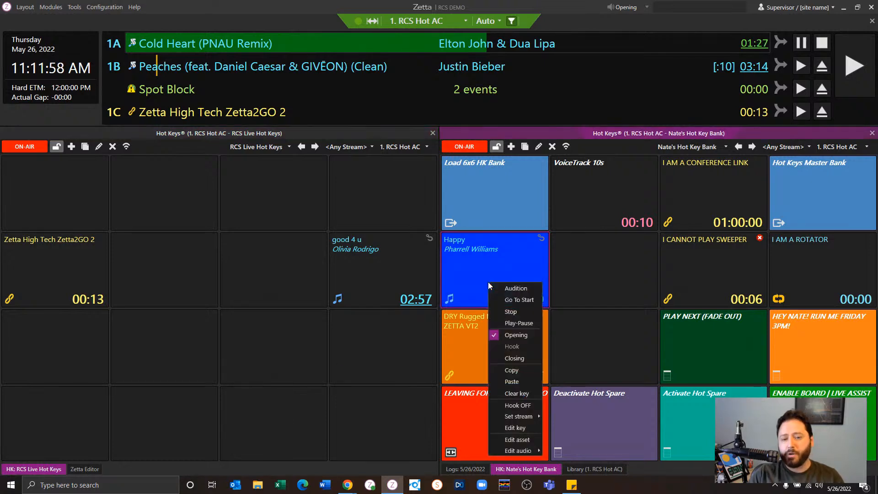
mouse_move(509, 417)
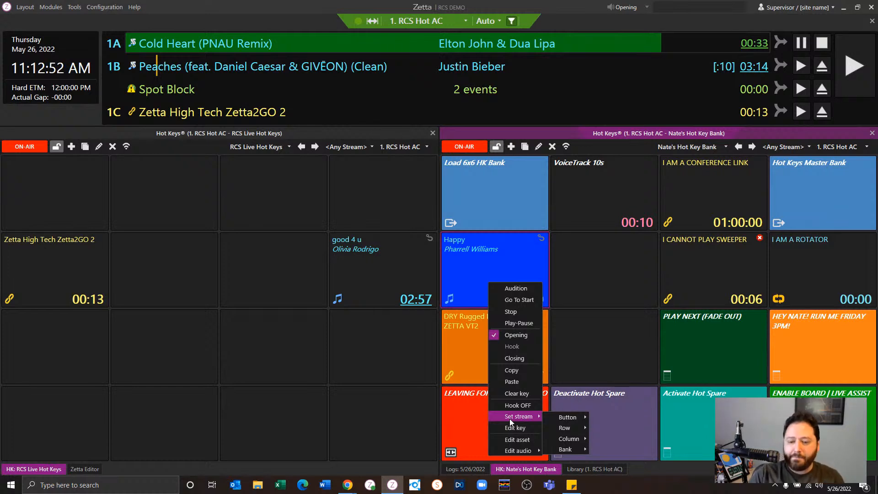
mouse_move(548, 418)
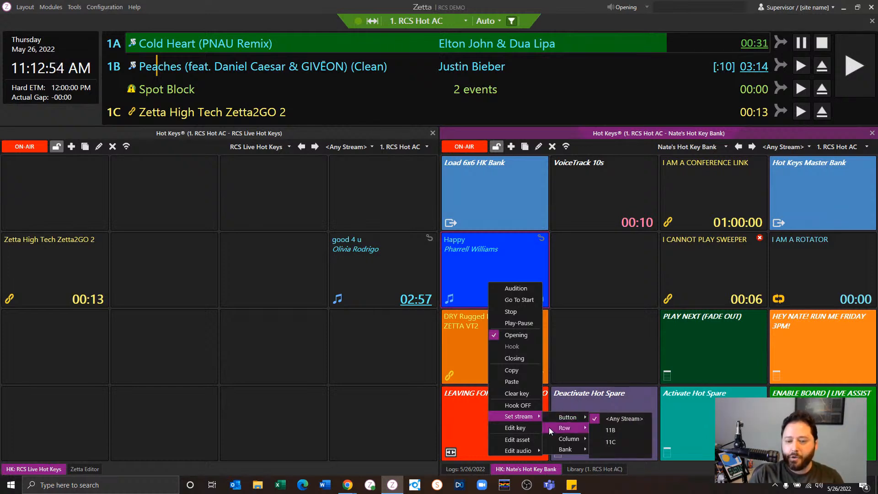
mouse_move(549, 437)
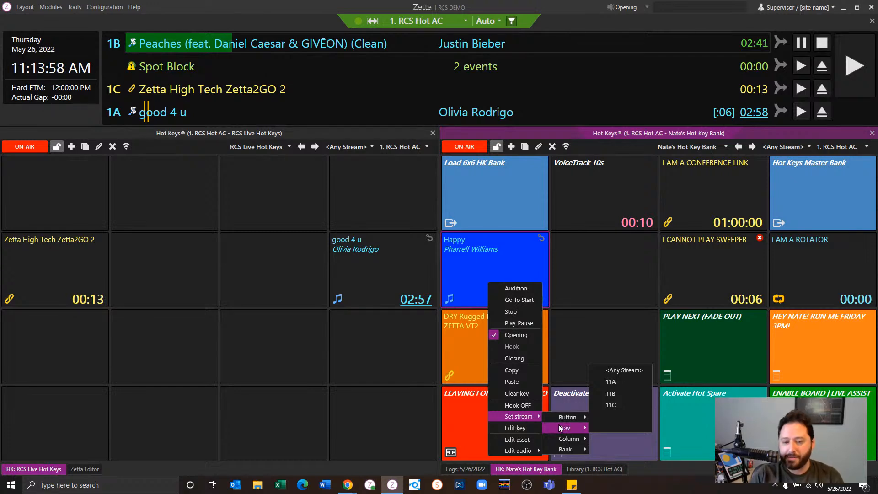
Step: Give the empty third key in the RCS Live Hot Keys second row the Activate Hot Spare macro and label it "Activate Hot Spare"
right_click(238, 270)
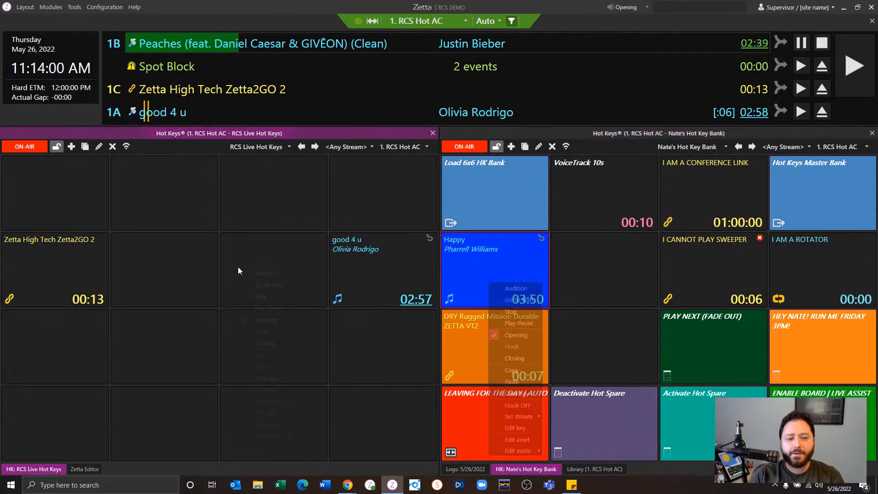
left_click(271, 415)
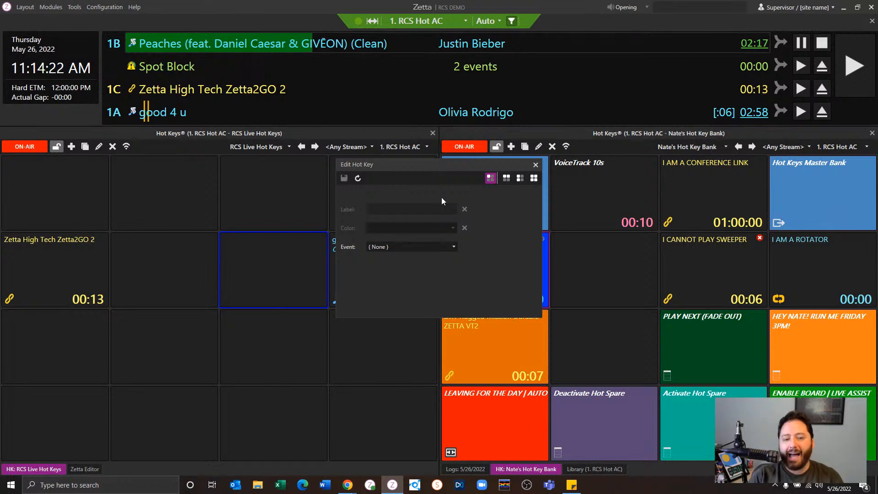
left_click(454, 247)
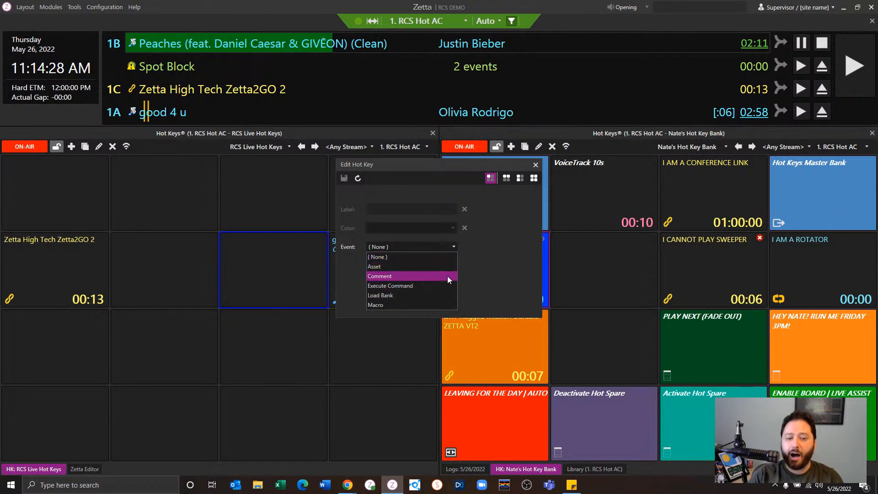
left_click(441, 304)
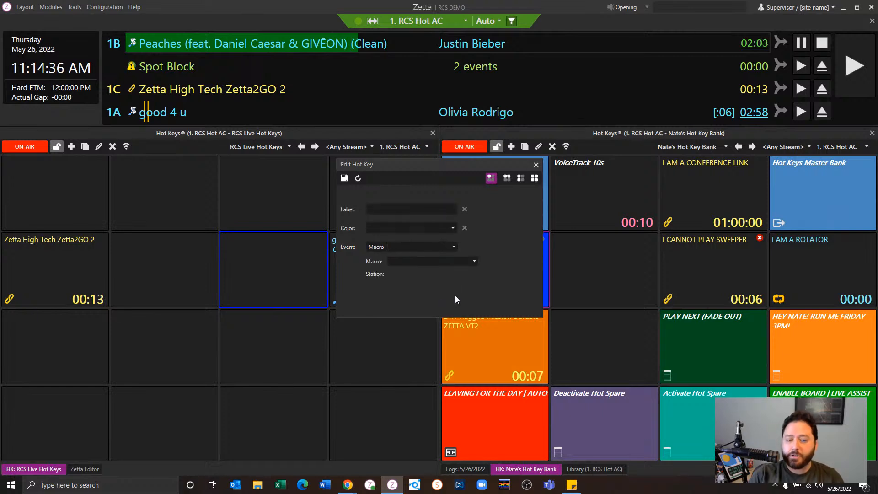
left_click(473, 261)
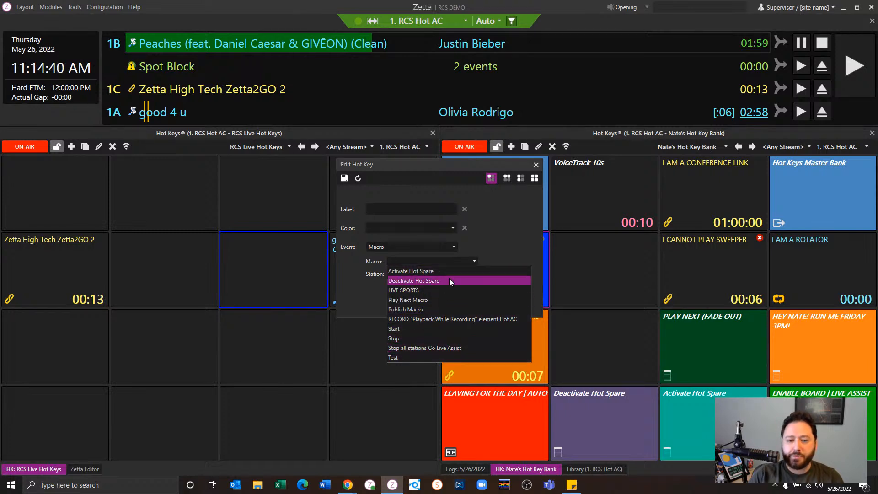
left_click(452, 271)
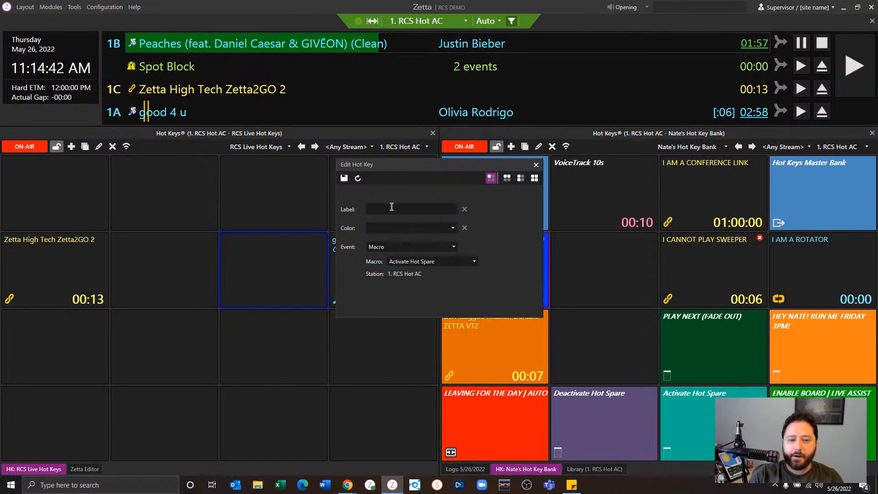
type("Acti")
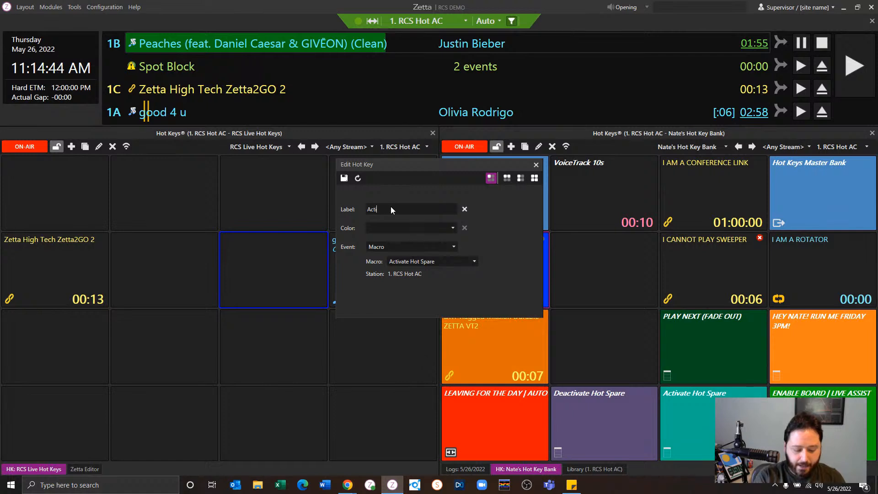
type("vate Hot Spare")
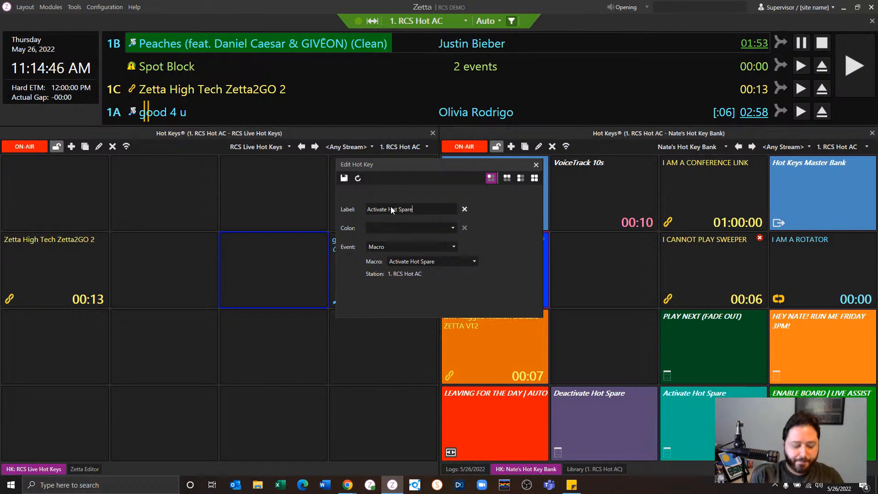
left_click(454, 228)
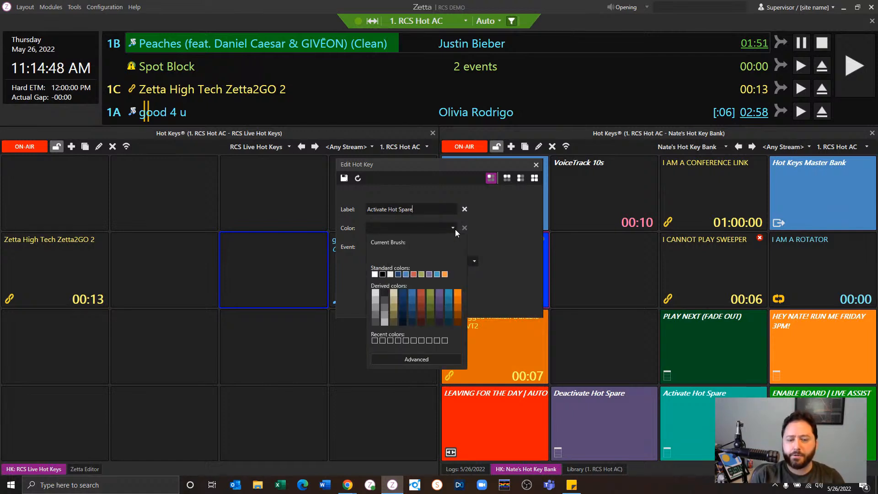
left_click(417, 360)
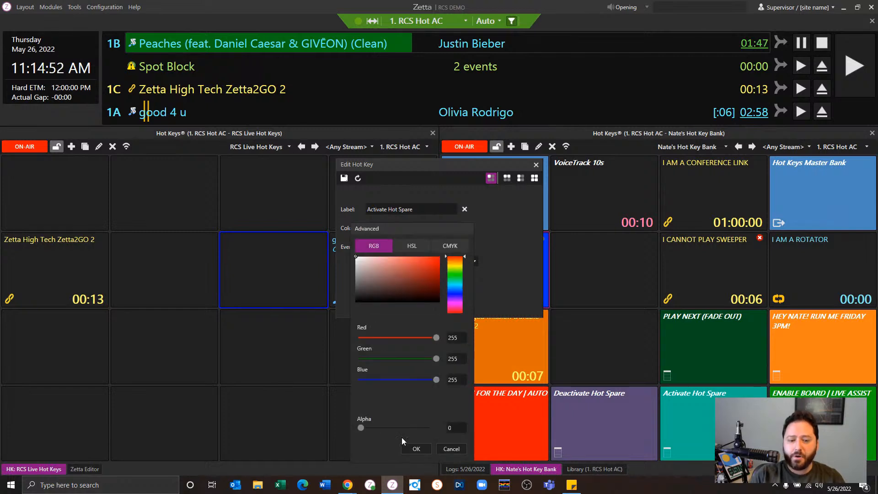
left_click(450, 449)
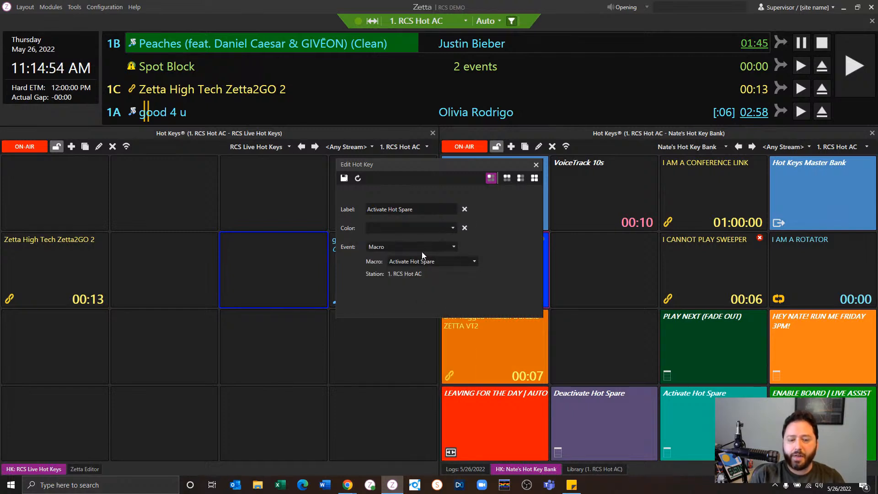
Step: Color the Activate Hot Spare key dark blue and save the hot key
left_click(383, 228)
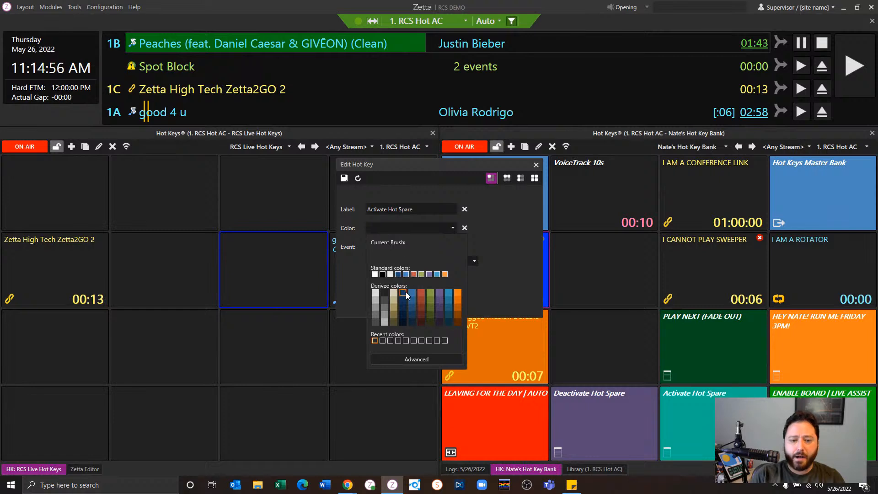
left_click(396, 311)
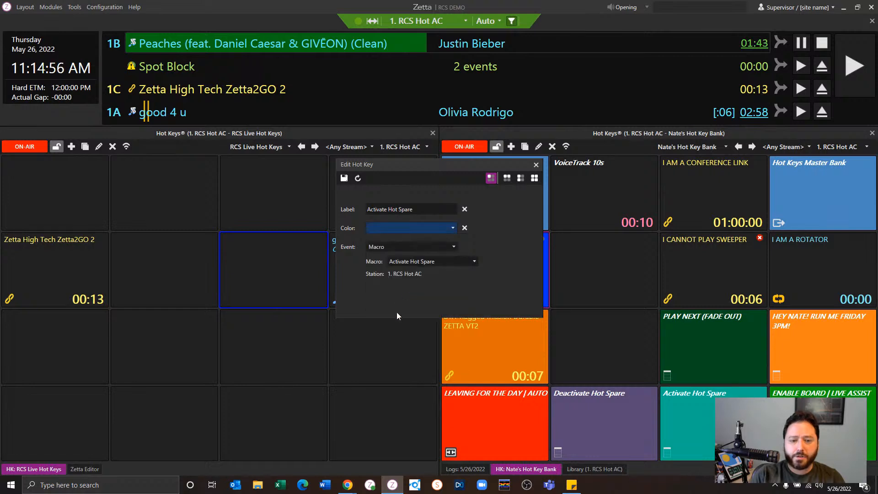
left_click(344, 177)
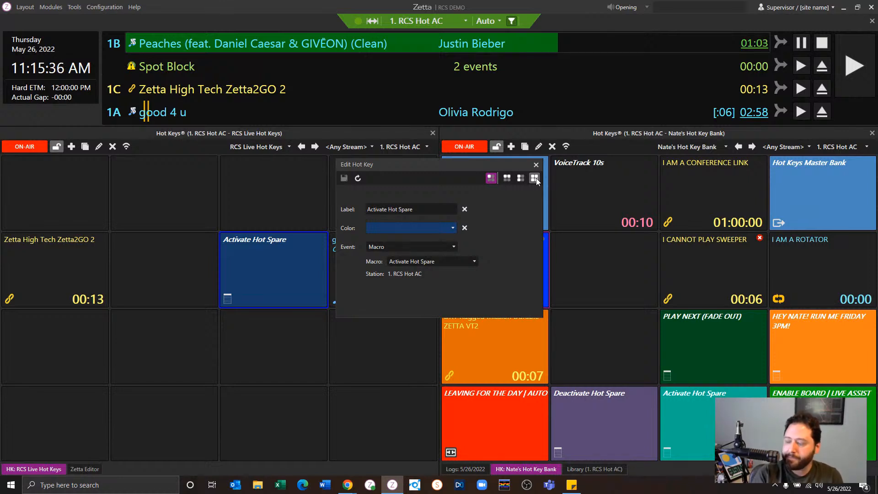
Step: Apply only the dark blue color to the Activate Hot Spare key's entire row, save the change, and close the hot key editor
left_click(505, 179)
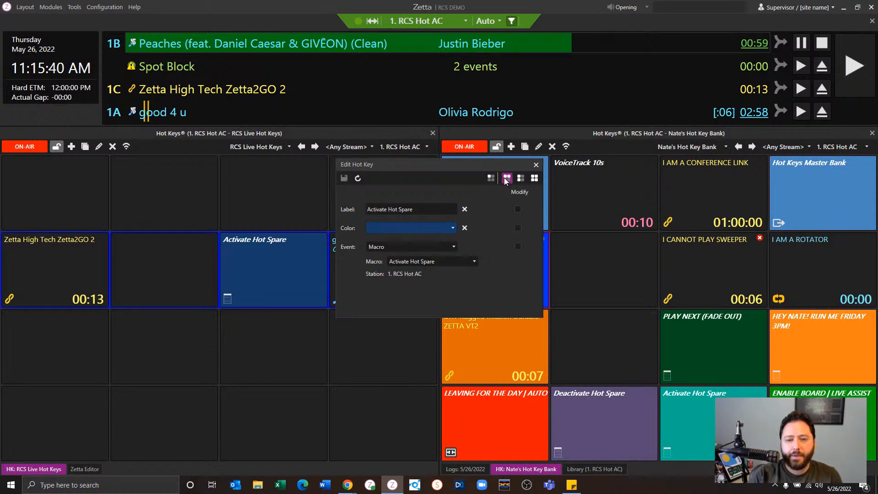
left_click(519, 228)
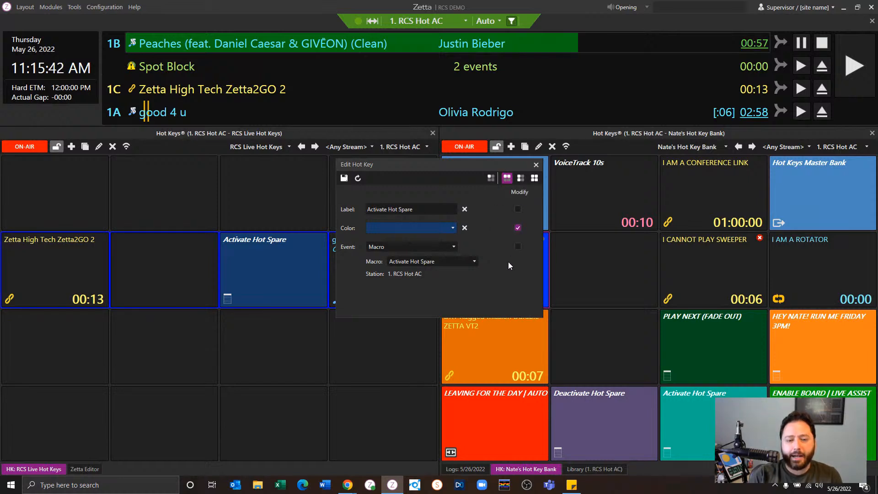
left_click(344, 178)
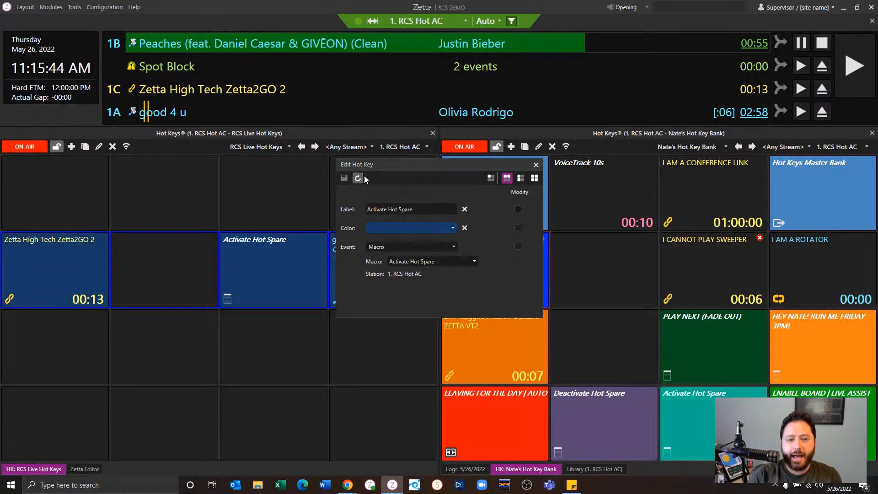
left_click_drag(385, 165, 361, 347)
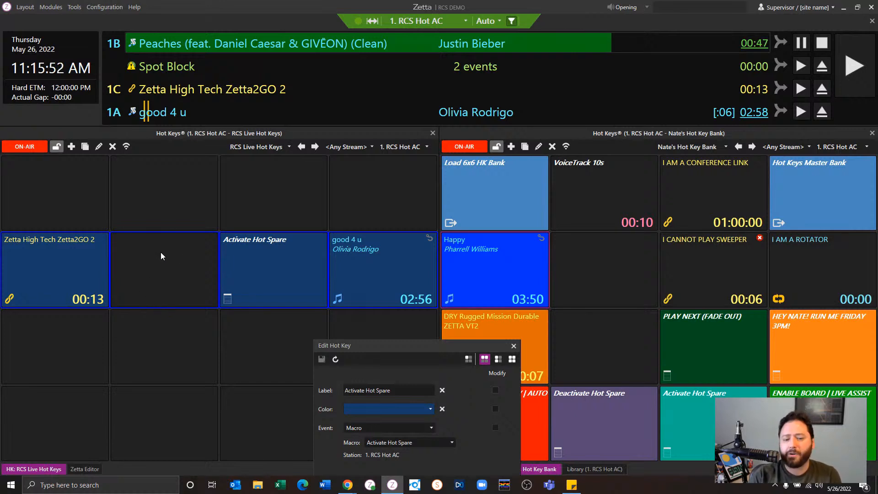
left_click_drag(348, 344, 348, 149)
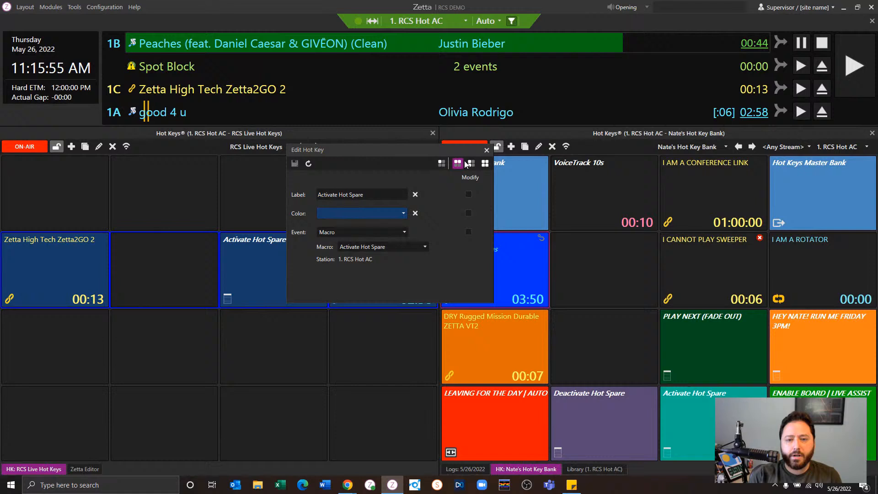
left_click(486, 150)
Step: Give the empty second key in the second row of RCS Live Hot Keys a Load Bank event for Nate's Hot Key Bank, save, and close the editor
right_click(171, 268)
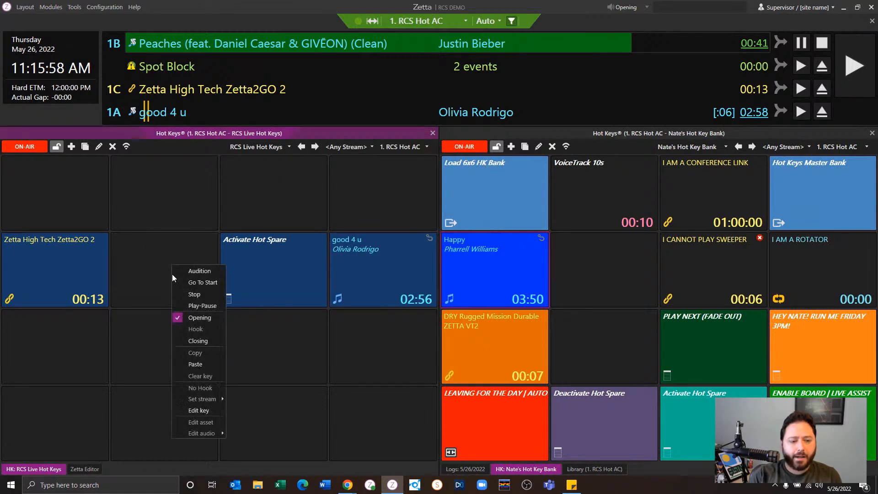
left_click(197, 411)
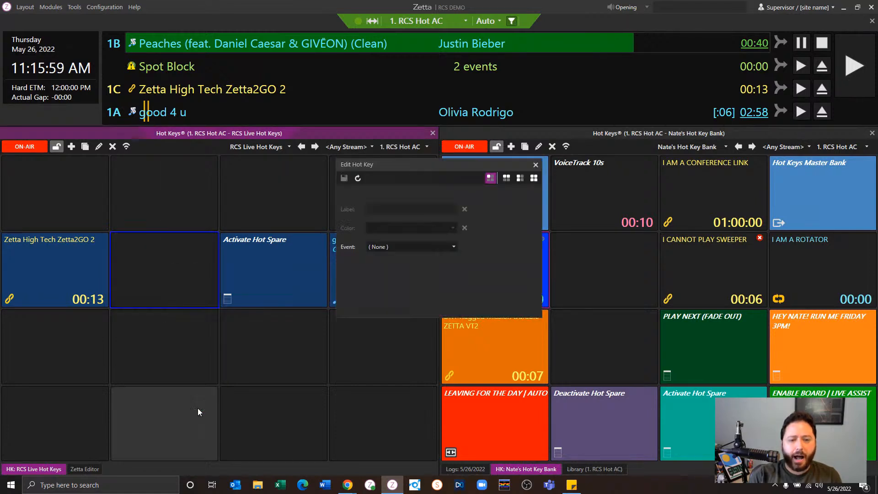
left_click(436, 246)
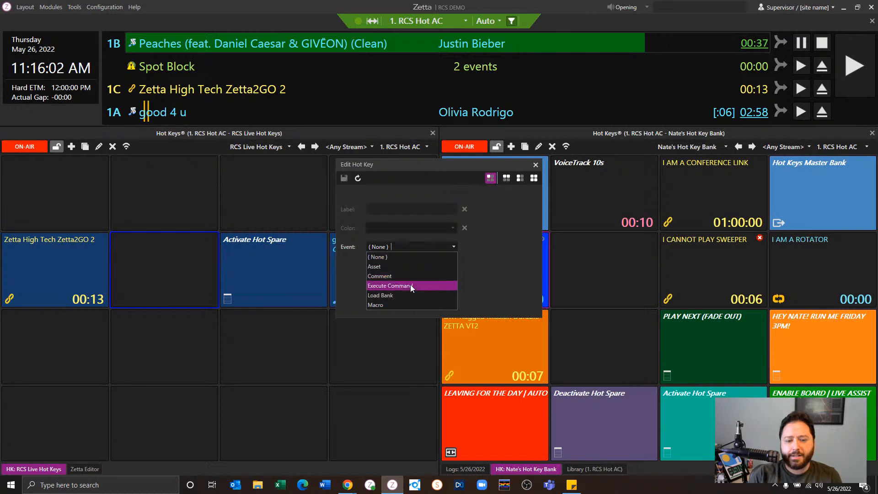
left_click(405, 296)
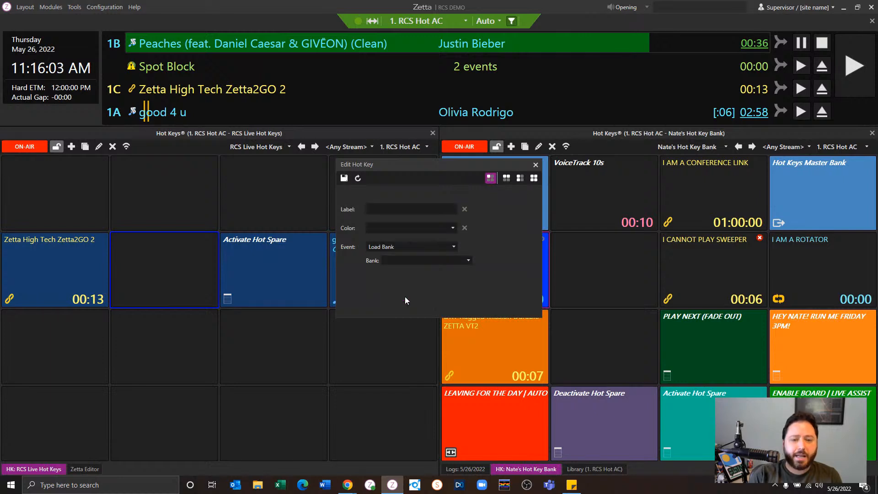
left_click(437, 261)
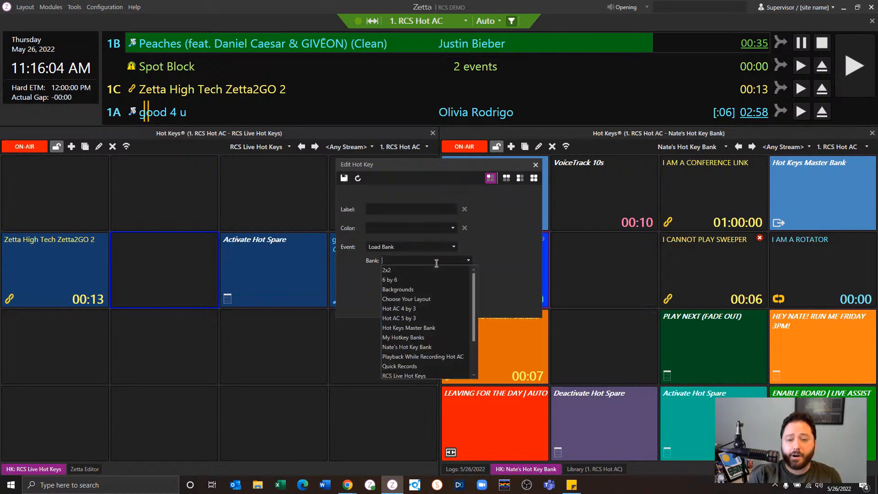
left_click(418, 346)
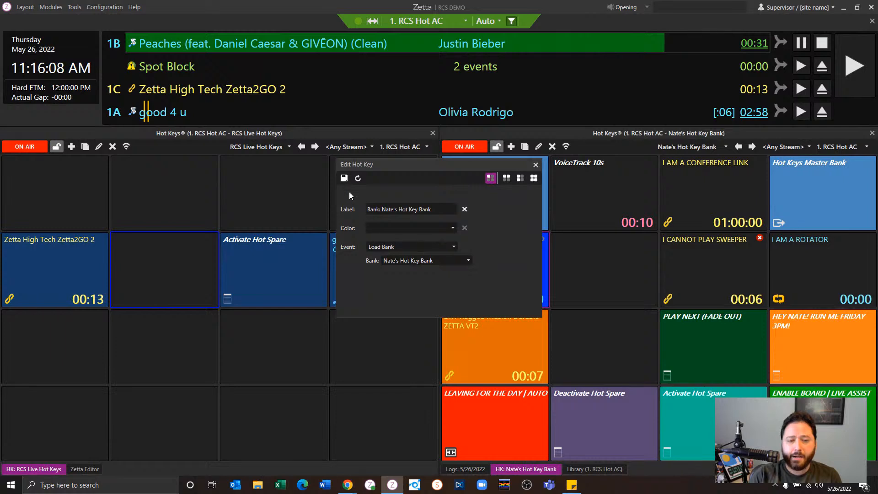
left_click(344, 178)
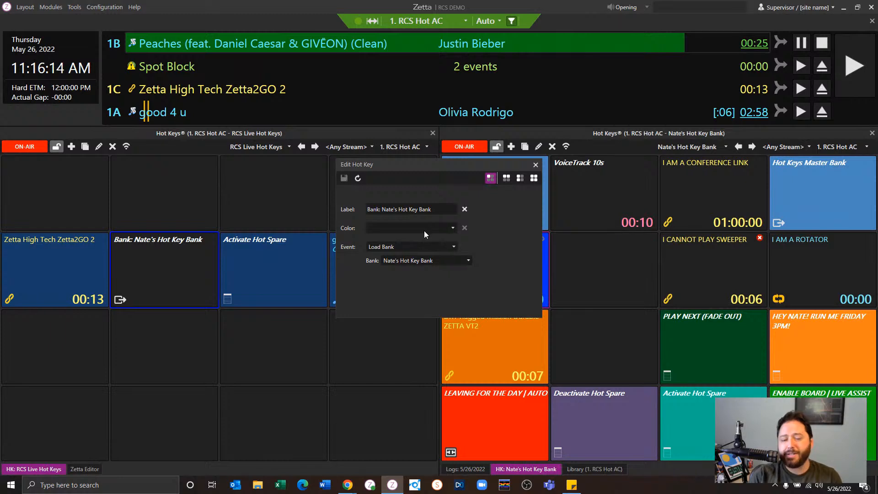
left_click(451, 246)
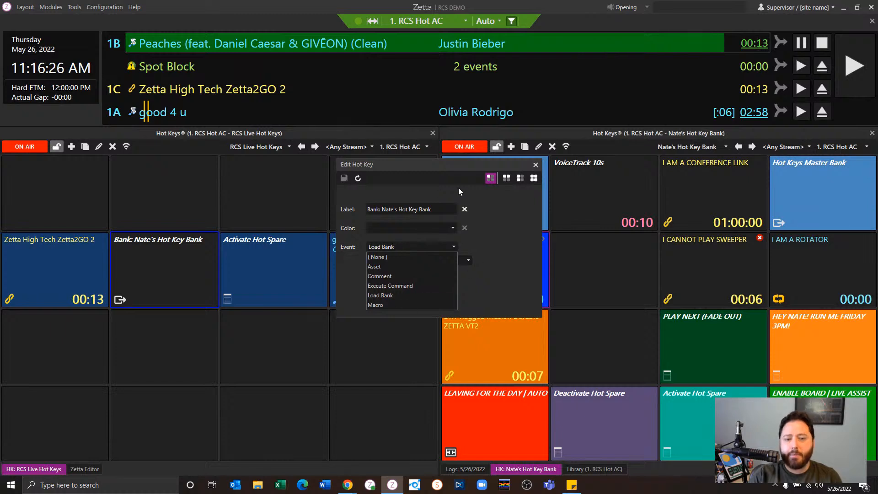
left_click(535, 165)
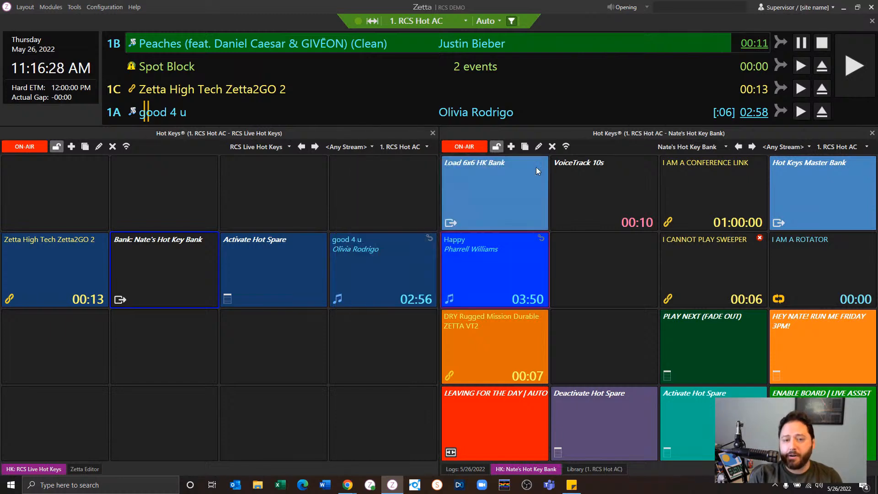
Step: Lock the RCS Live Hot Keys bank against editing and unlock it again
left_click(57, 146)
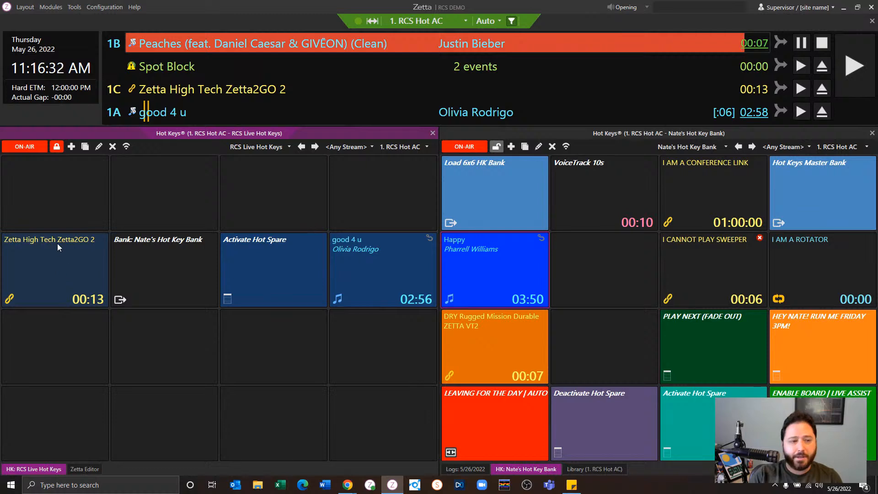
left_click(57, 147)
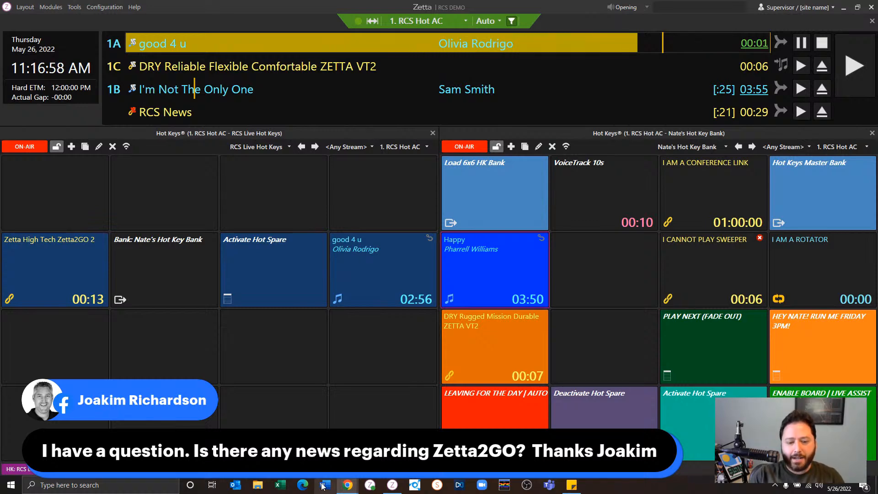
Step: View Zetta2GO in Chrome, return to Zetta, and copy the good 4 u key into the empty second-row key of Nate's Hot Key Bank
mouse_move(348, 485)
left_click(265, 443)
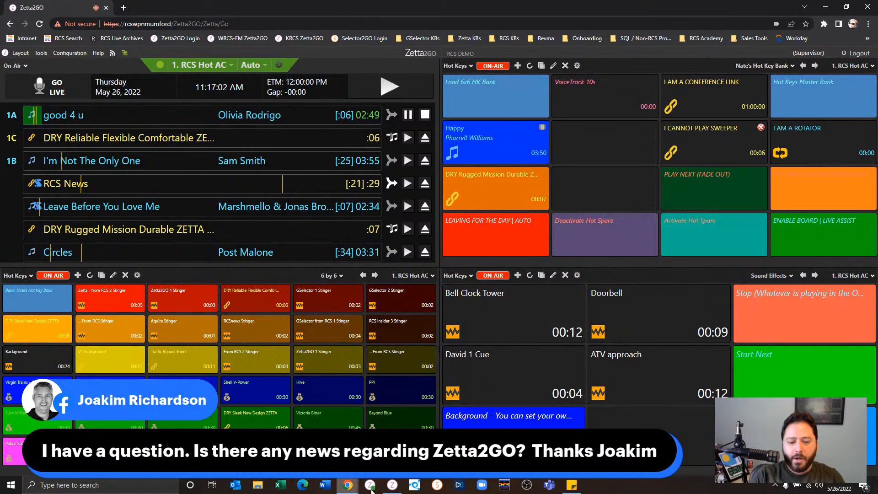
left_click(392, 484)
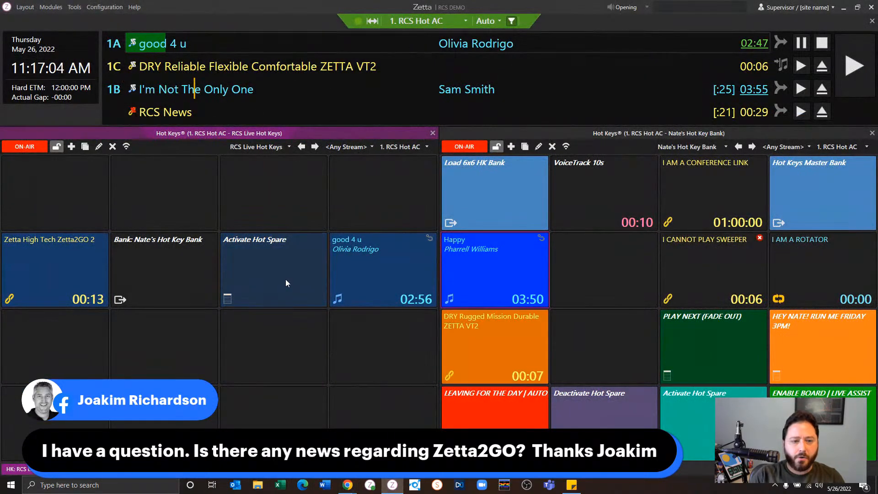
left_click_drag(371, 270, 613, 279)
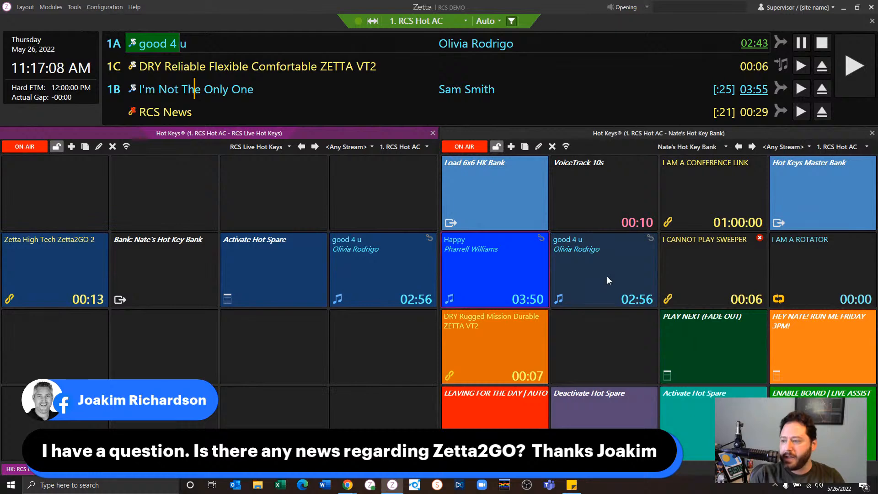
Step: Switch to Zetta2GO in Chrome to examine the second row of Nate's Hot Key Bank, and return to Zetta
left_click(348, 484)
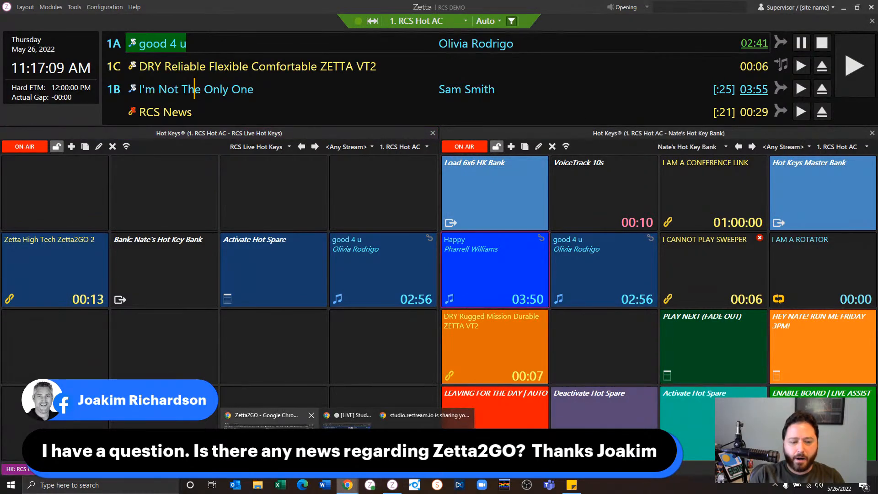
left_click(268, 446)
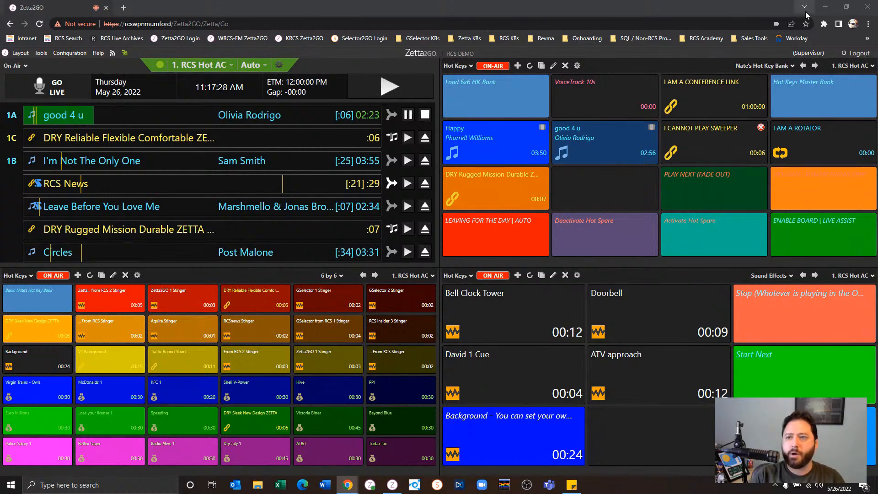
left_click(825, 7)
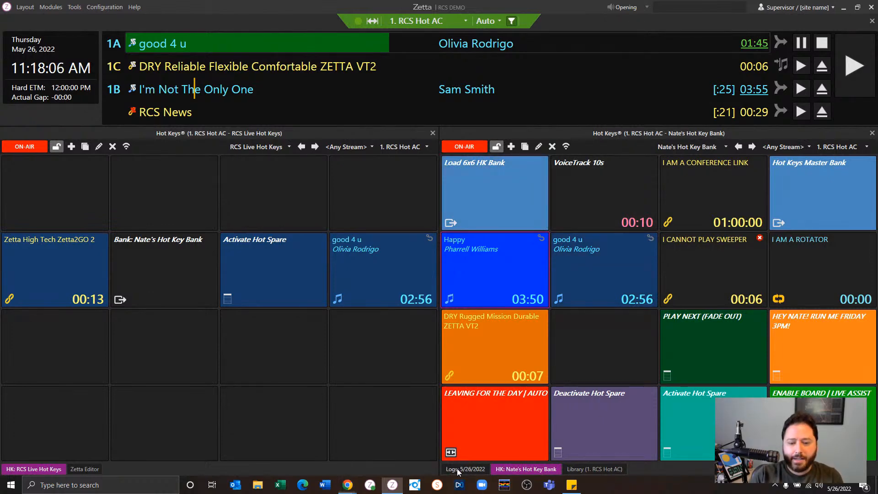
Step: Dock the log beside Nate's Hot Key Bank and insert the VoiceTrack 10s key into it before Levitating (feat. DaBaby)
left_click_drag(457, 468, 217, 295)
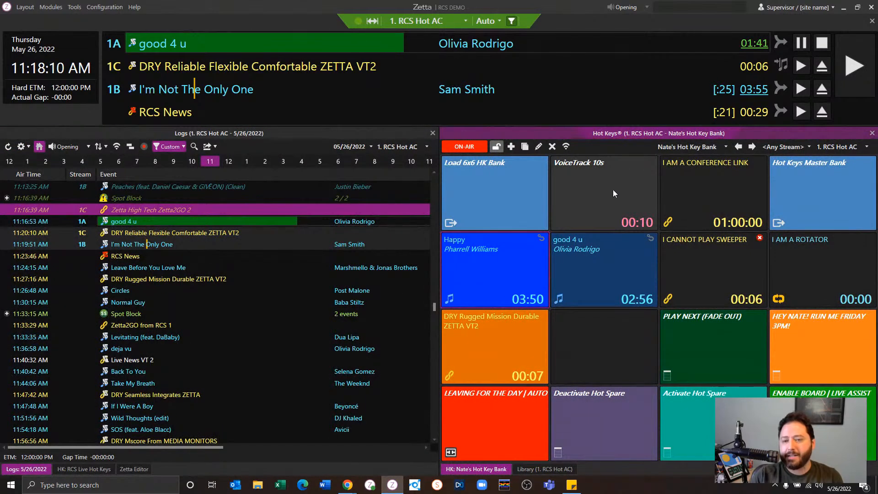
left_click_drag(617, 177, 376, 304)
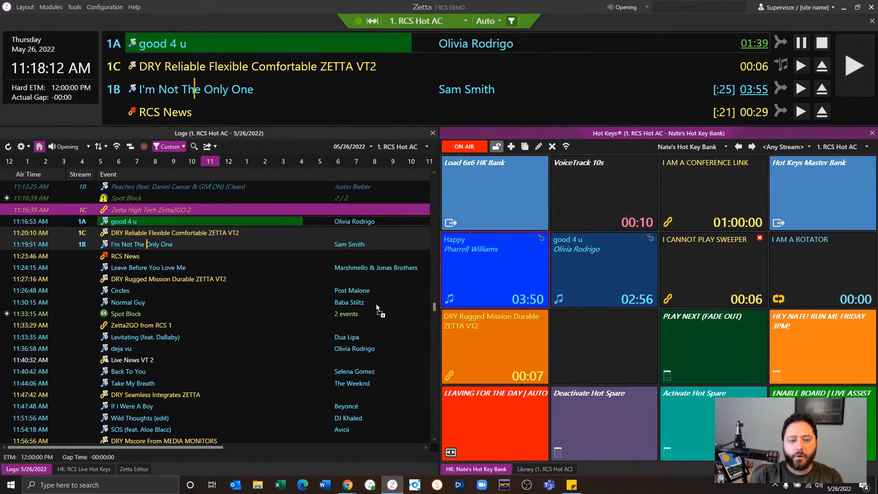
left_click_drag(149, 338, 151, 340)
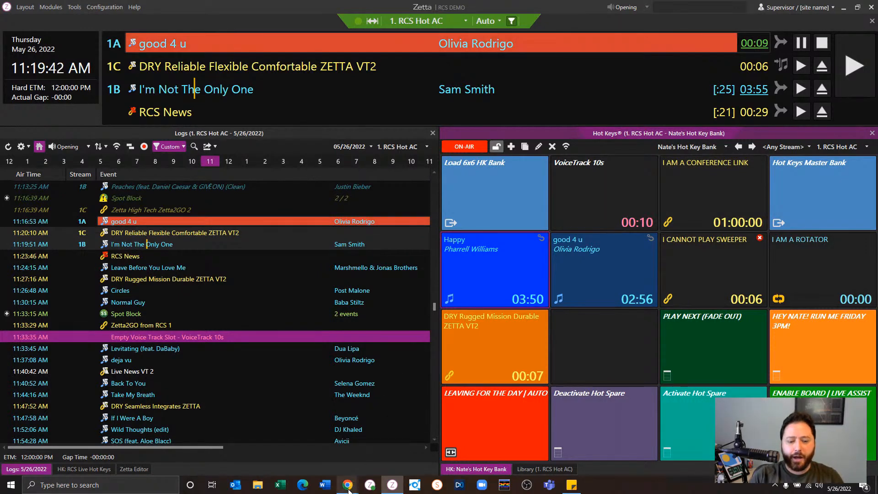
Step: Switch to Zetta2GO in Chrome, set 1. RCS Hot AC to Manual mode, and return to Zetta
mouse_move(348, 484)
left_click(305, 471)
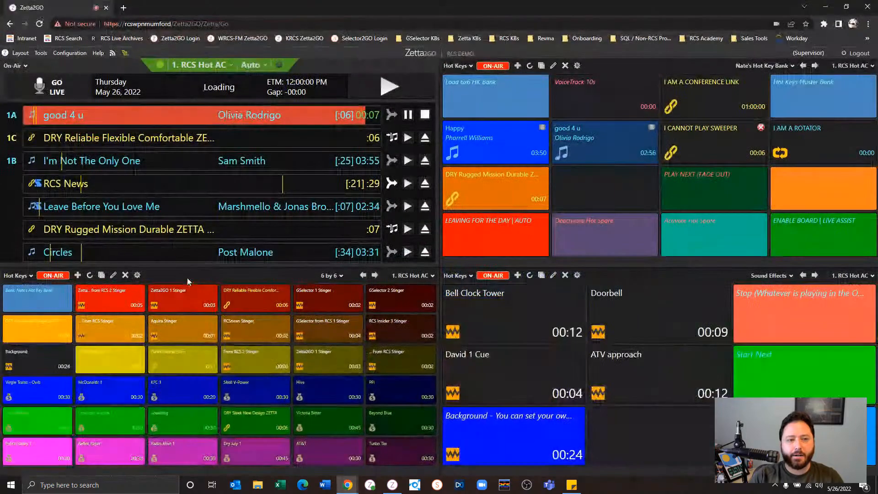
left_click(250, 64)
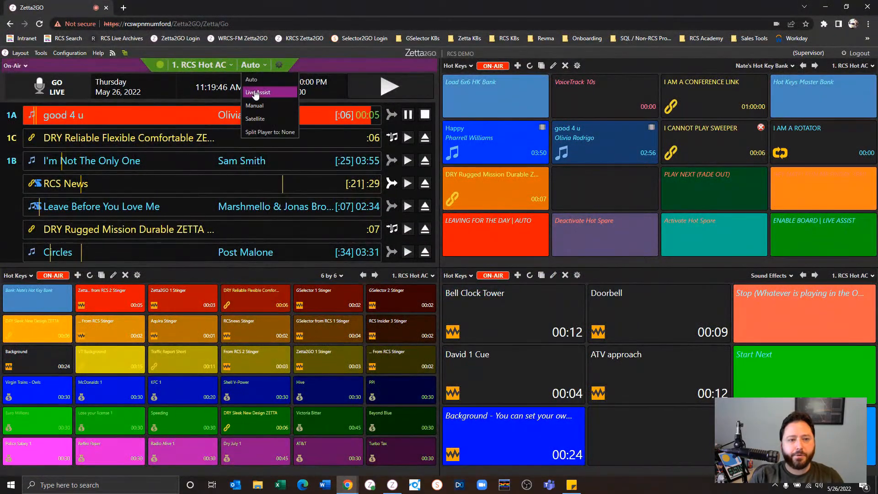
left_click(254, 105)
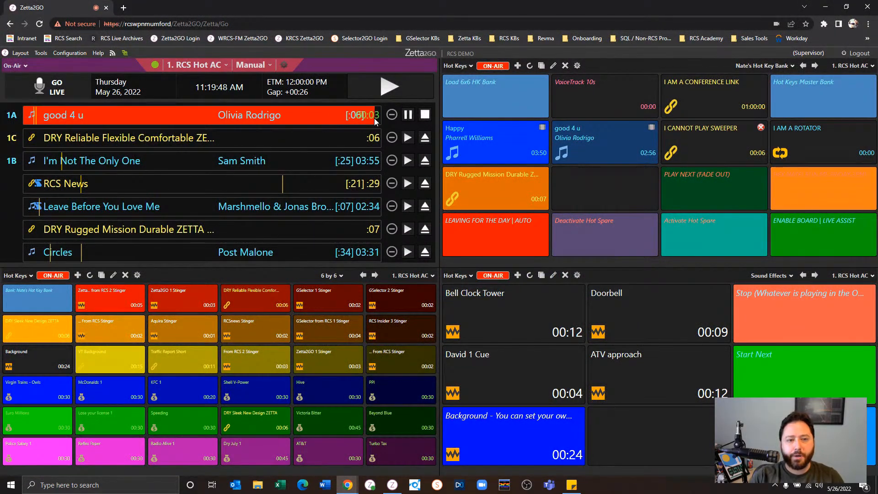
left_click(393, 486)
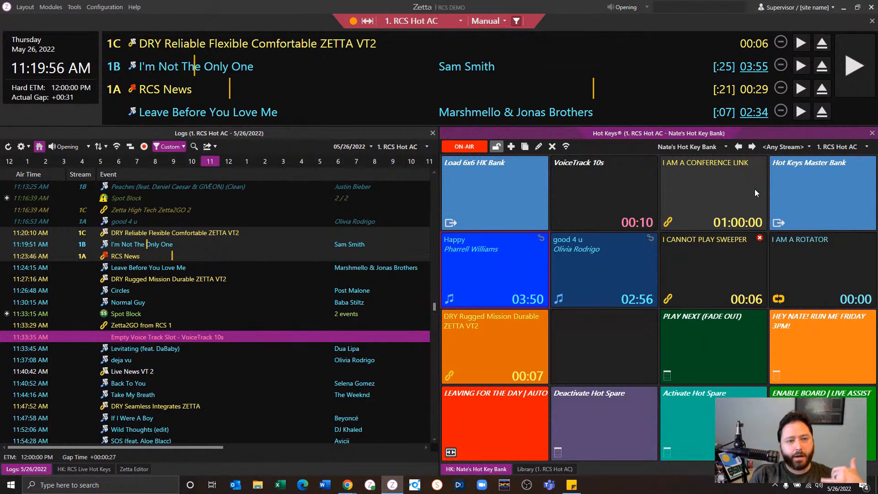
Step: Start playback of 1. RCS Hot AC in Zetta2GO, set the station to Live Assist mode, and return to Zetta
left_click(394, 485)
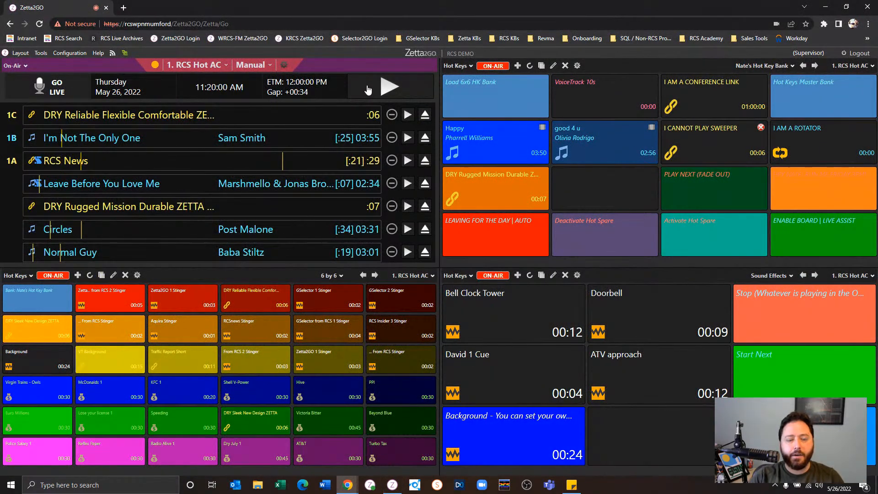
left_click(368, 89)
left_click(242, 66)
left_click(243, 93)
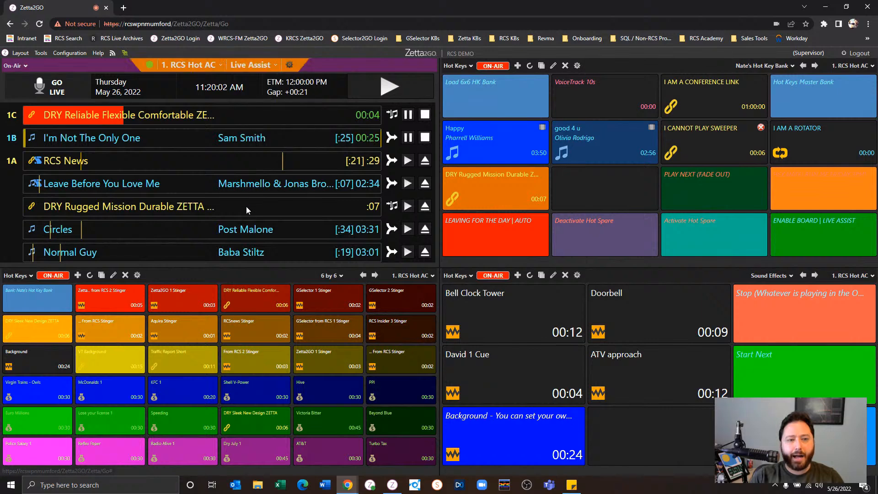
left_click(392, 488)
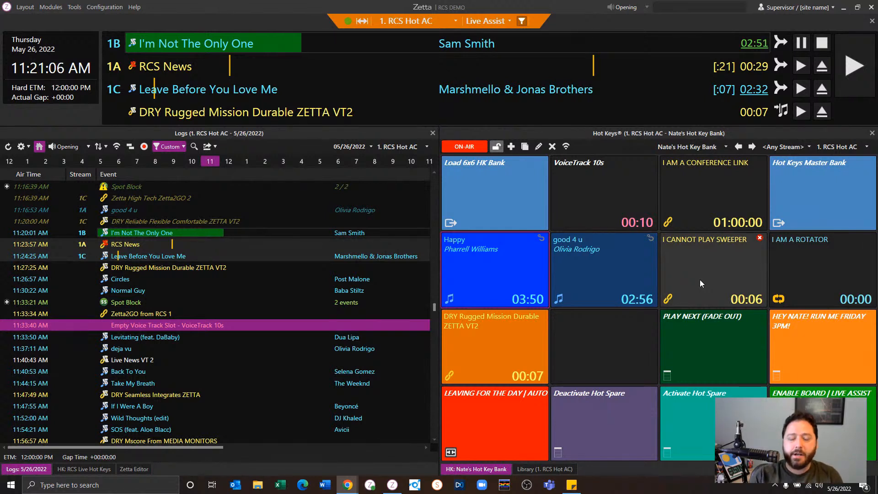
left_click(416, 147)
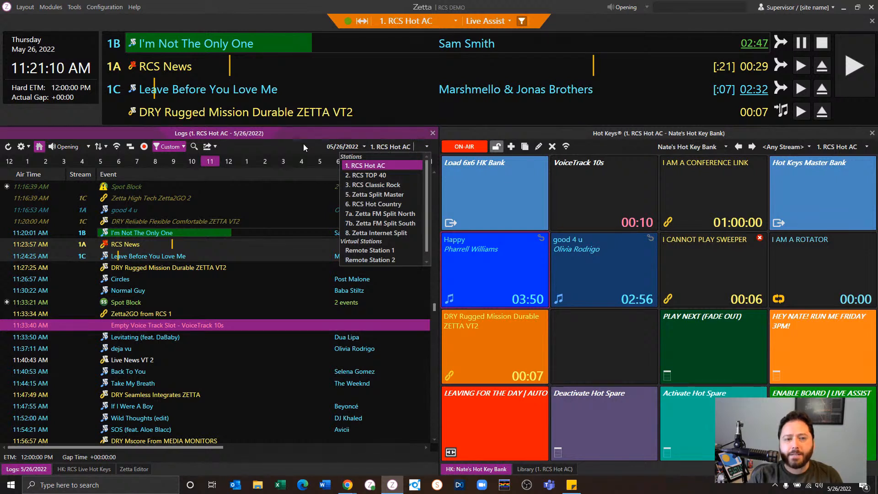
left_click(420, 147)
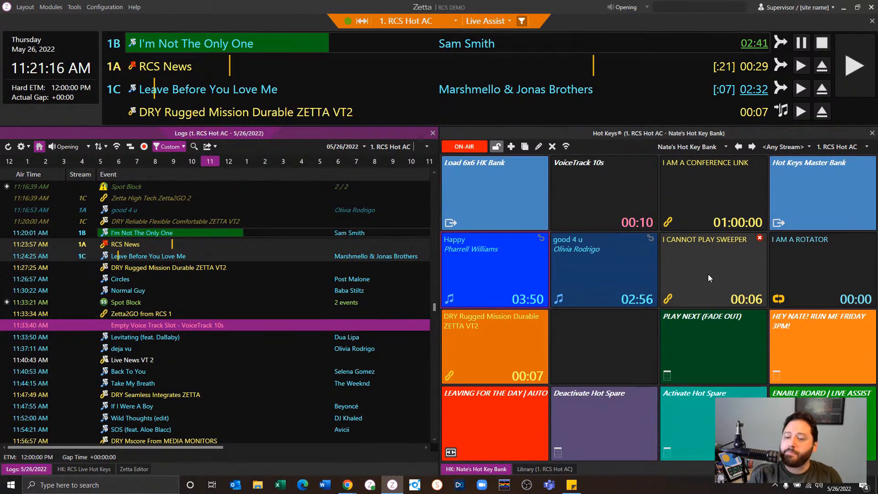
Step: Insert the I CANNOT PLAY SWEEPER key from Nate's Hot Key Bank into the log before Live News VT 2, and select Back To You
mouse_move(762, 240)
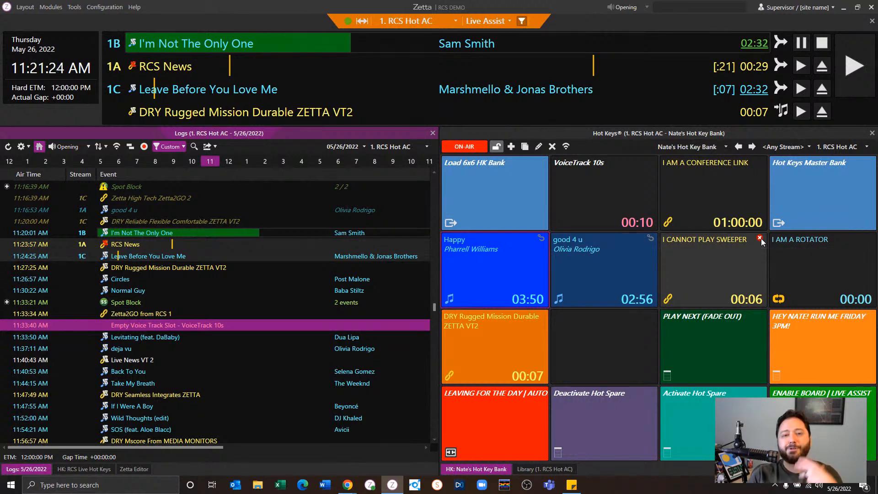
left_click(698, 265)
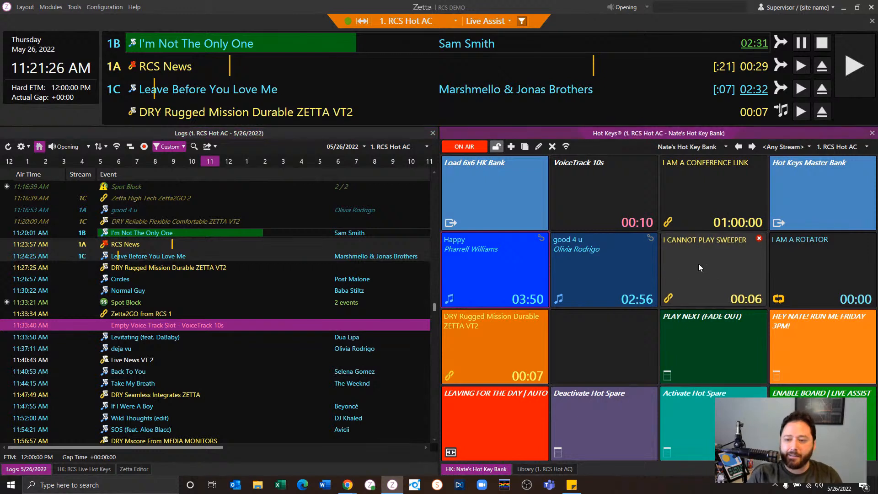
left_click(516, 266)
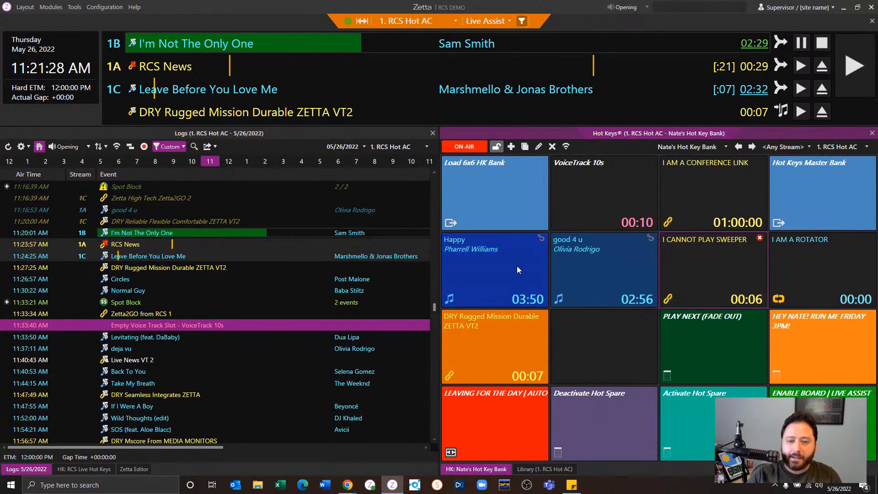
left_click(708, 259)
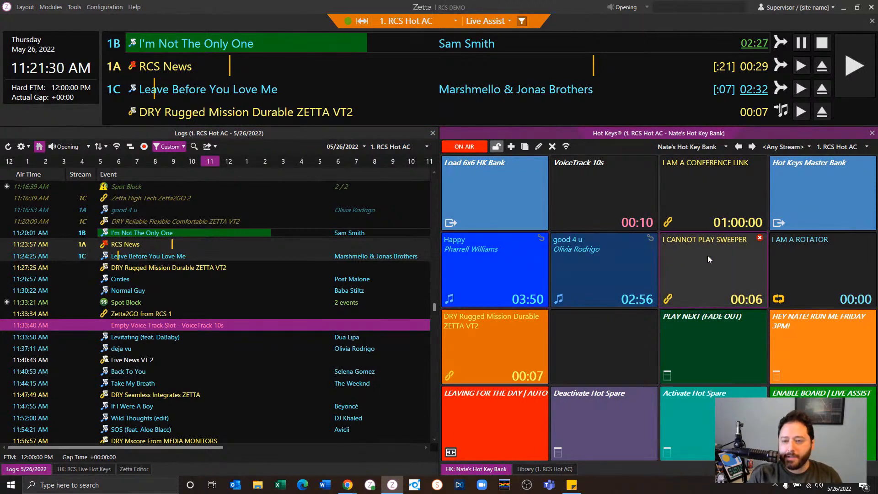
left_click_drag(708, 259, 166, 350)
left_click(197, 384)
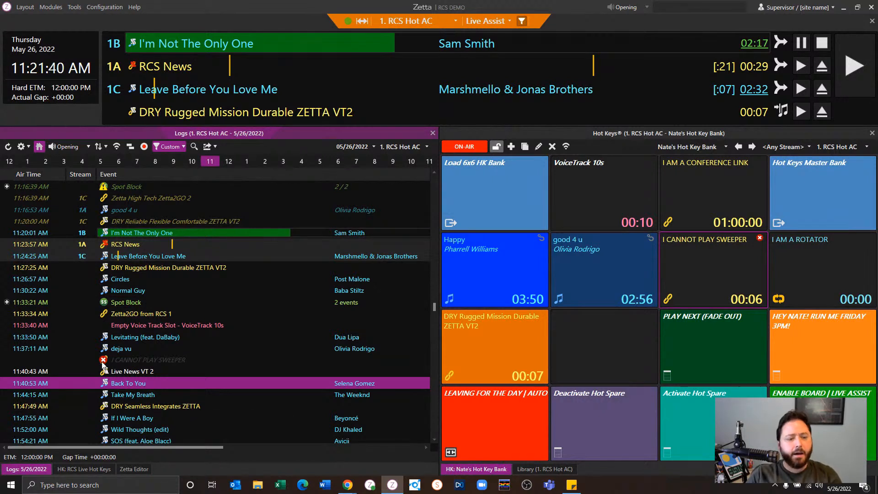
mouse_move(103, 362)
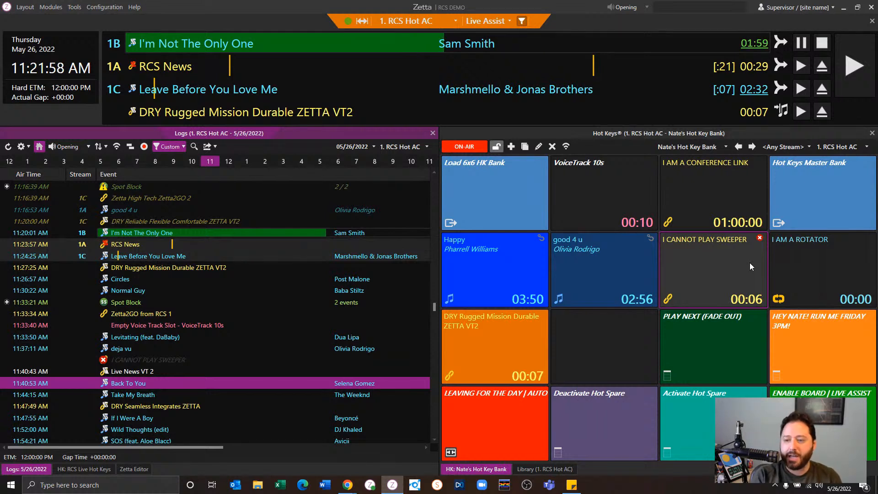
Step: Insert the I AM A ROTATOR key into the log before Normal Guy, and run the PLAY NEXT (FADE OUT) macro key
left_click_drag(750, 262, 128, 287)
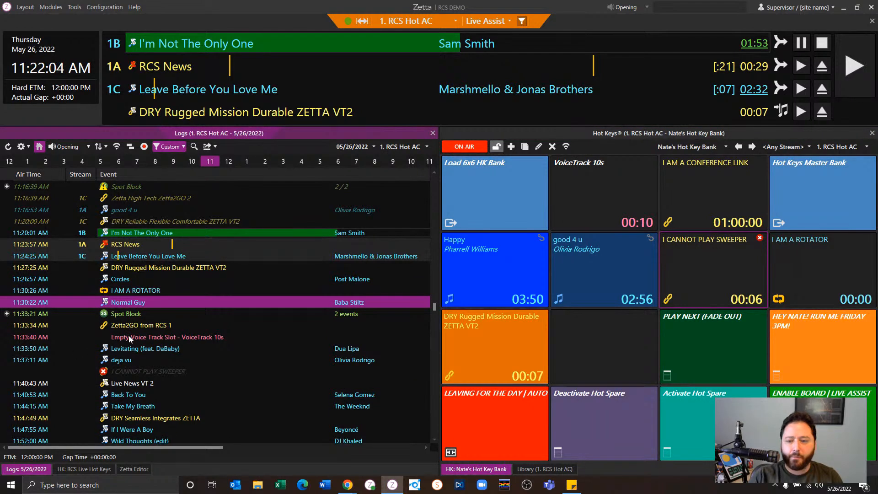
left_click(715, 344)
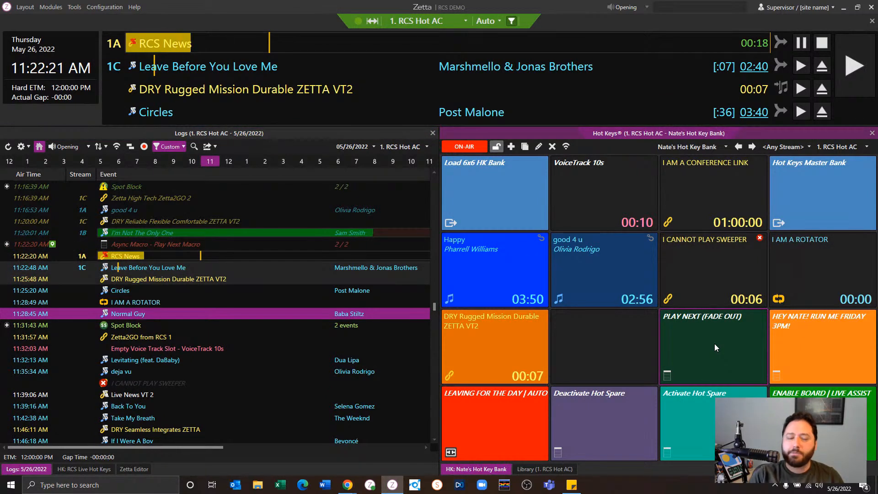
Step: Examine the PLAY NEXT (FADE OUT) key's label, event type and macro in its key settings, and close them unchanged
right_click(714, 343)
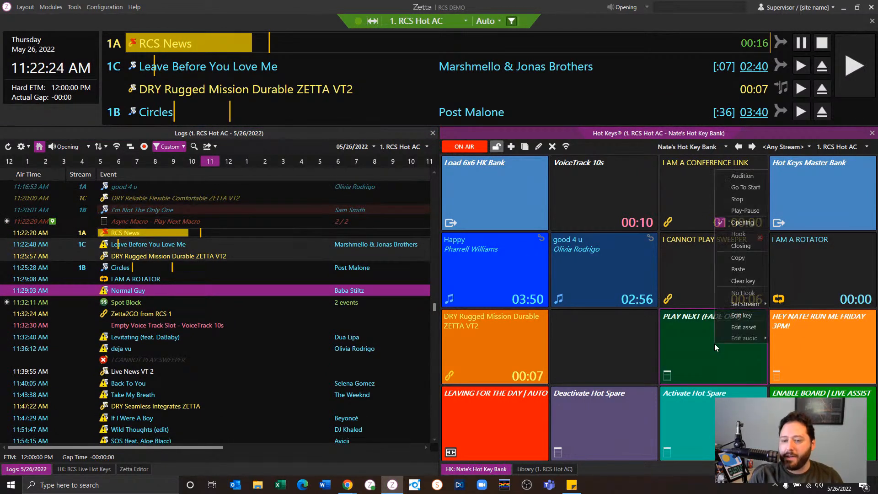
left_click(740, 316)
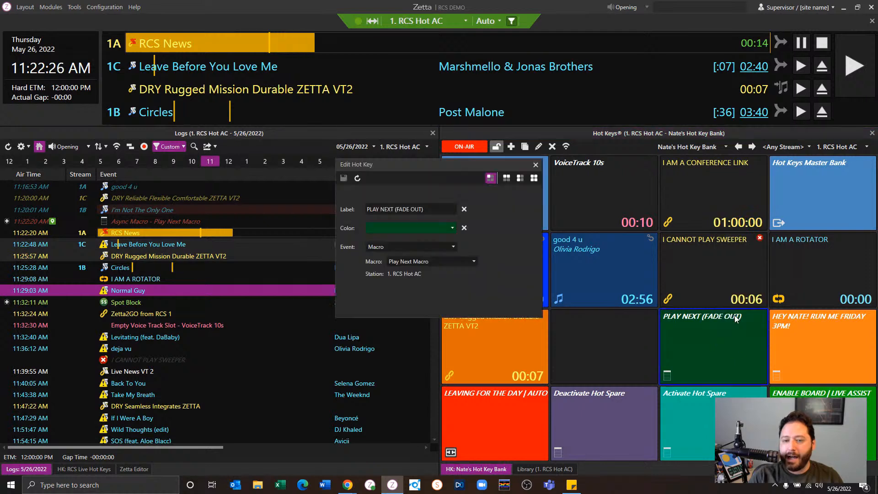
left_click_drag(431, 210, 348, 210)
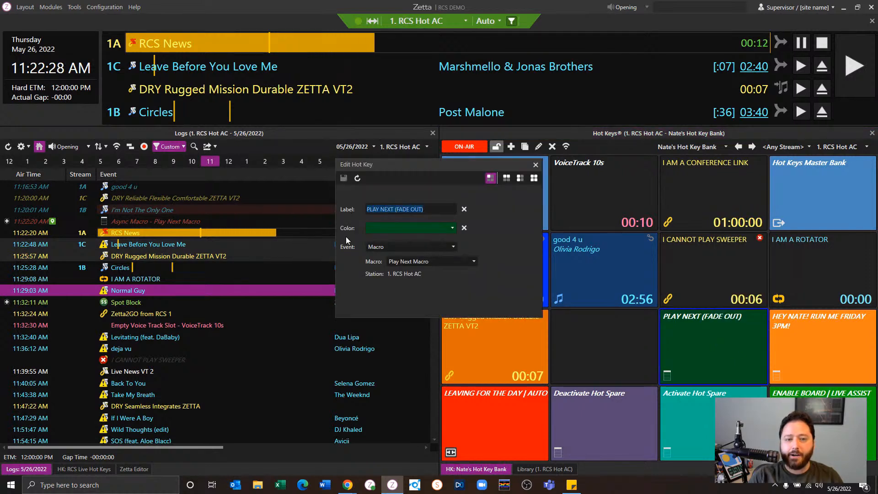
left_click(536, 165)
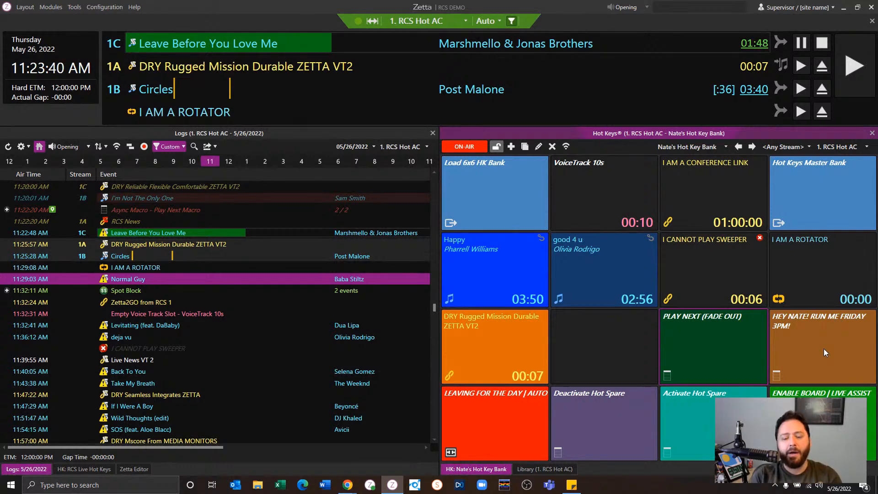
Step: Review the events of the Best of Morning Show mini-log in the Library, and return to Nate's Hot Key Bank
left_click(535, 470)
left_click(799, 188)
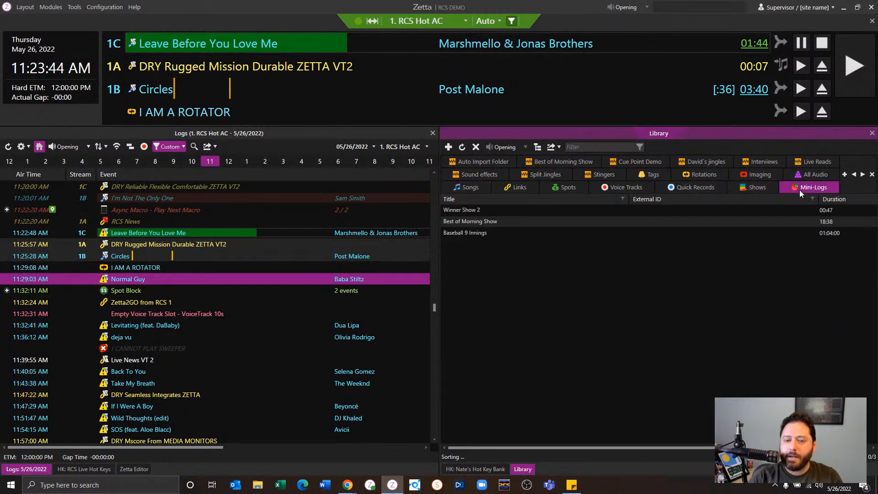
left_click(516, 222)
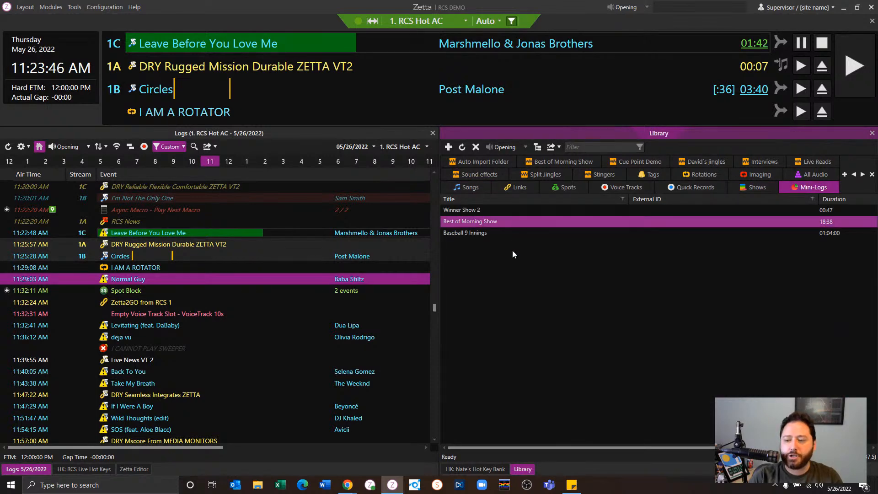
double_click(488, 222)
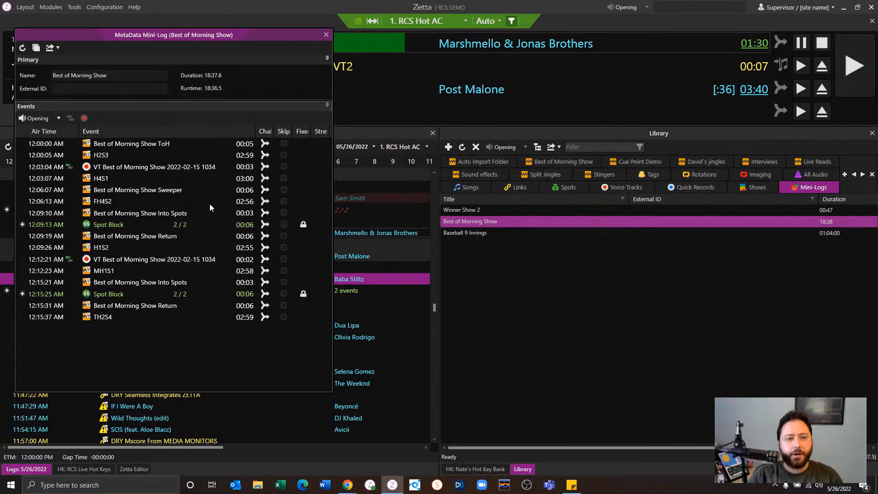
left_click(326, 35)
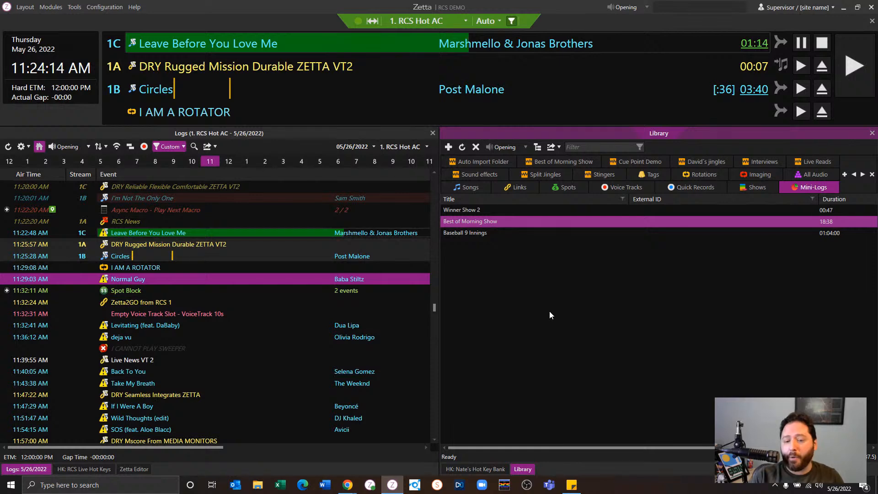
left_click(486, 469)
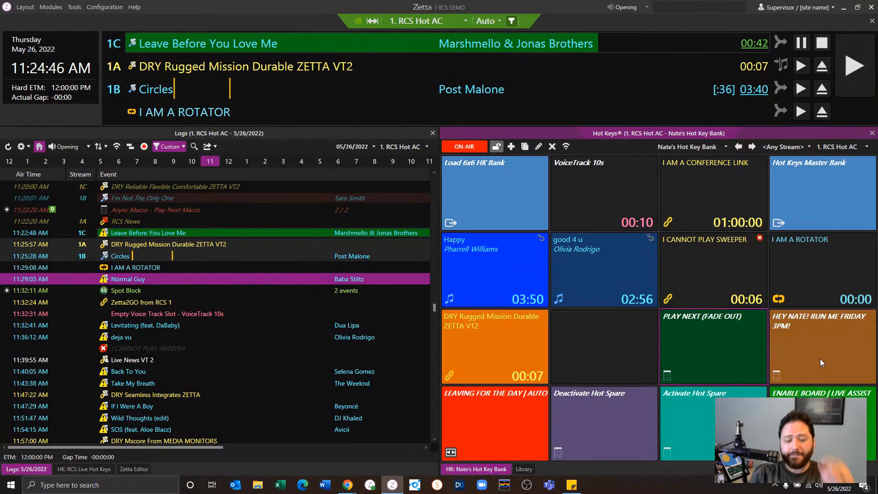
Step: Check the HEY NATE! RUN ME FRIDAY 3PM! macro key in Zetta2GO, and return to Zetta
mouse_move(347, 485)
left_click(421, 431)
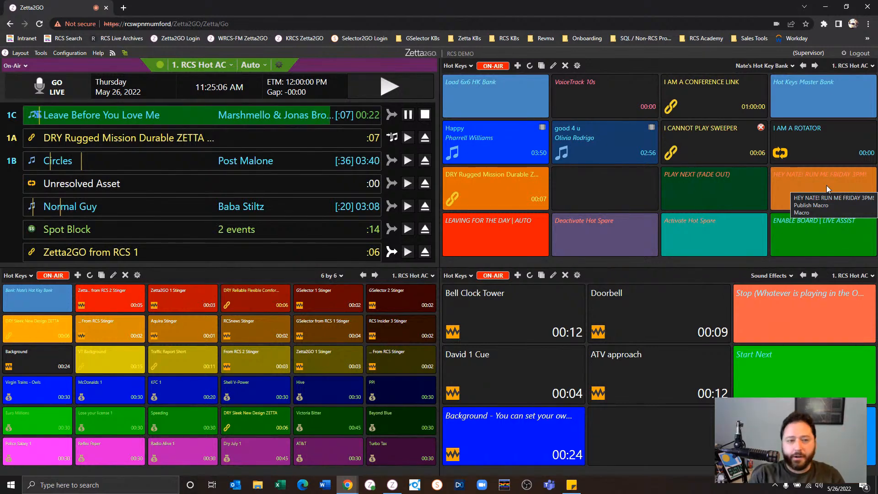
left_click(391, 485)
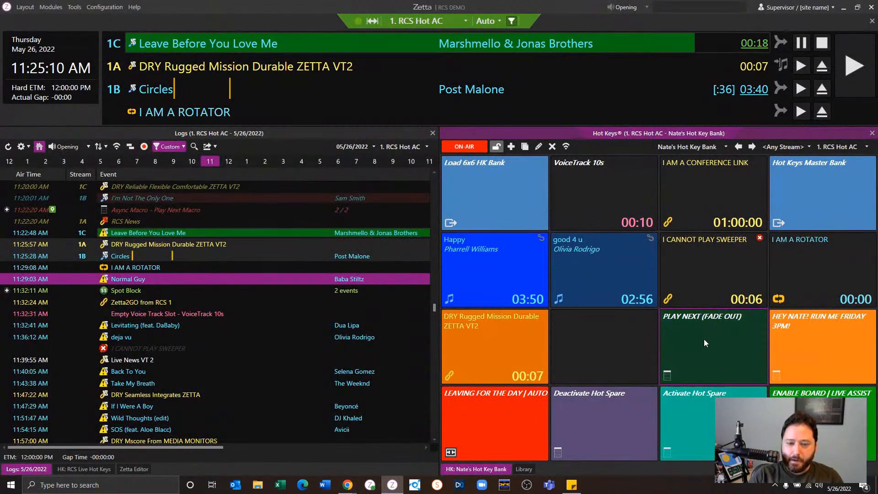
Step: Switch 1. RCS Hot AC between Auto and Live Assist using the LEAVING FOR THE DAY and ENABLE BOARD hot keys, ending in Live Assist
left_click(511, 410)
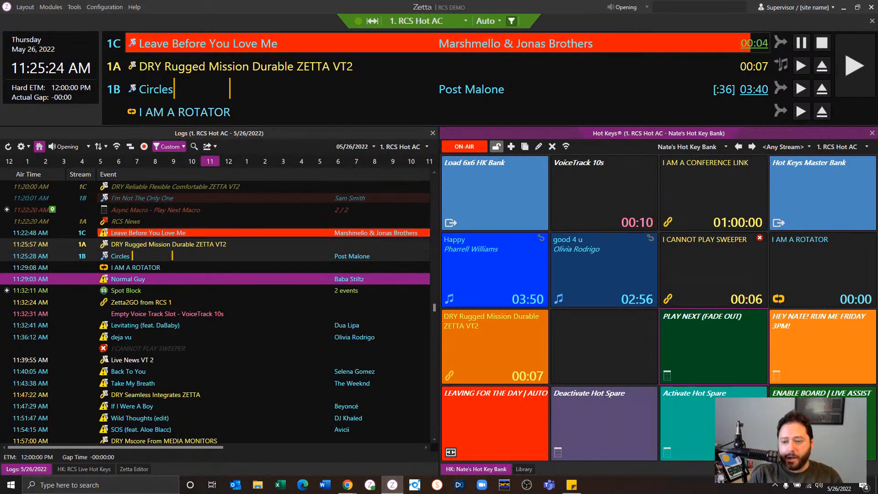
left_click(823, 425)
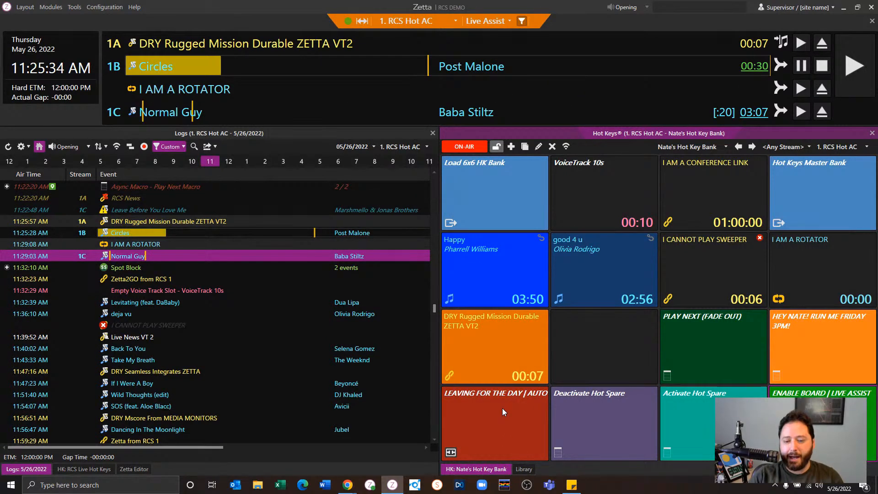
left_click(502, 407)
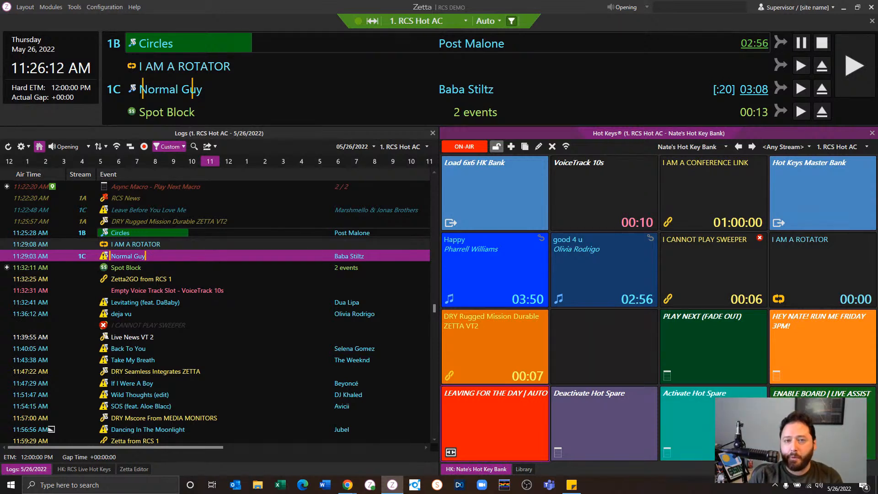
left_click(822, 423)
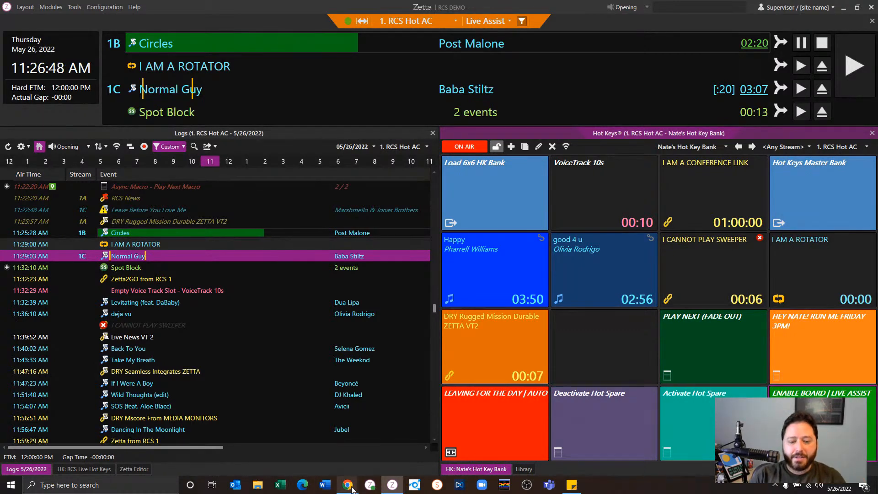
Step: Toggle 1. RCS Hot AC between Auto and Live Assist with the same hot keys in Zetta2GO, ending in Live Assist, and return to Zetta
mouse_move(347, 484)
left_click(300, 453)
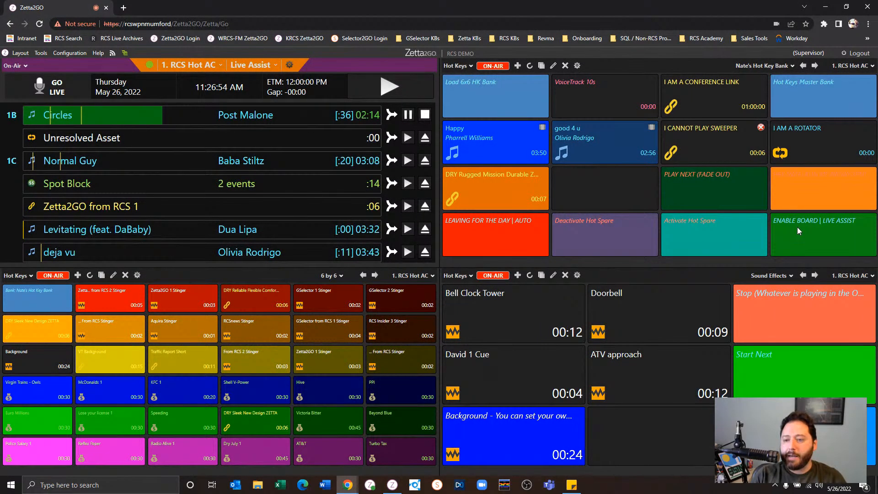
left_click(506, 220)
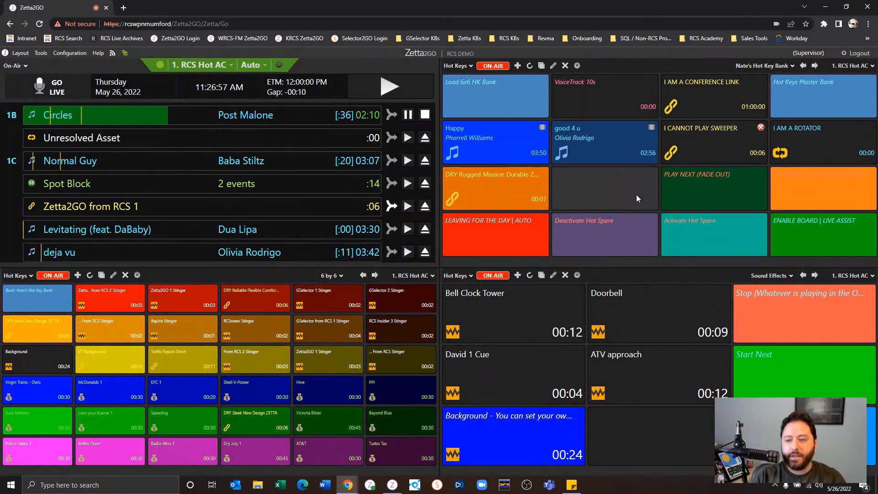
left_click(835, 235)
left_click(499, 235)
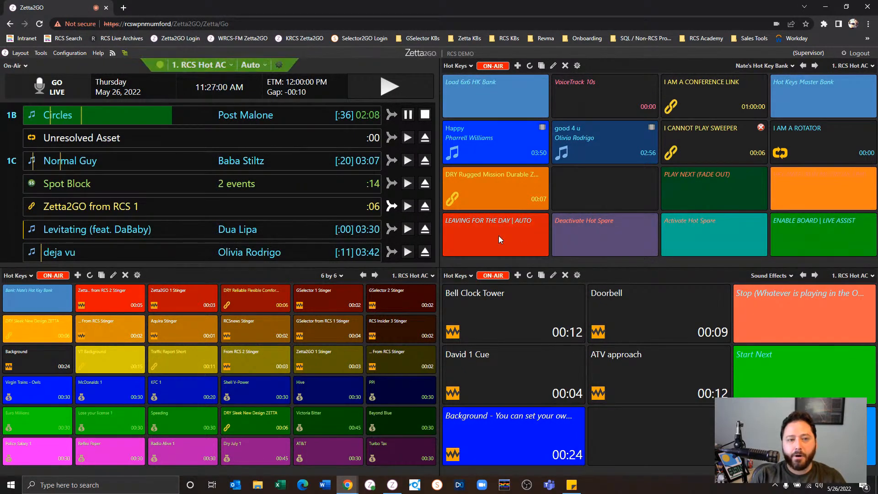
left_click(805, 240)
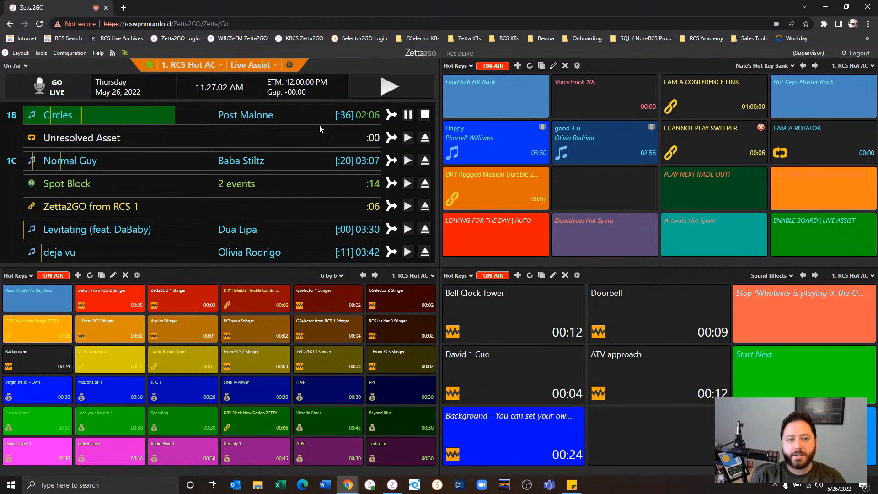
left_click(825, 10)
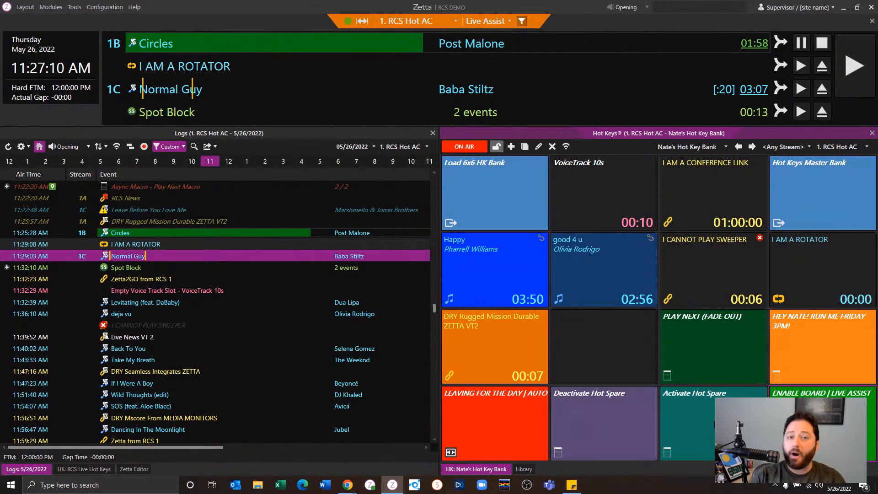
Step: Activate and deactivate the hot spare with its two macro keys, and check the macro assigned to the Activate Hot Spare key
left_click(714, 421)
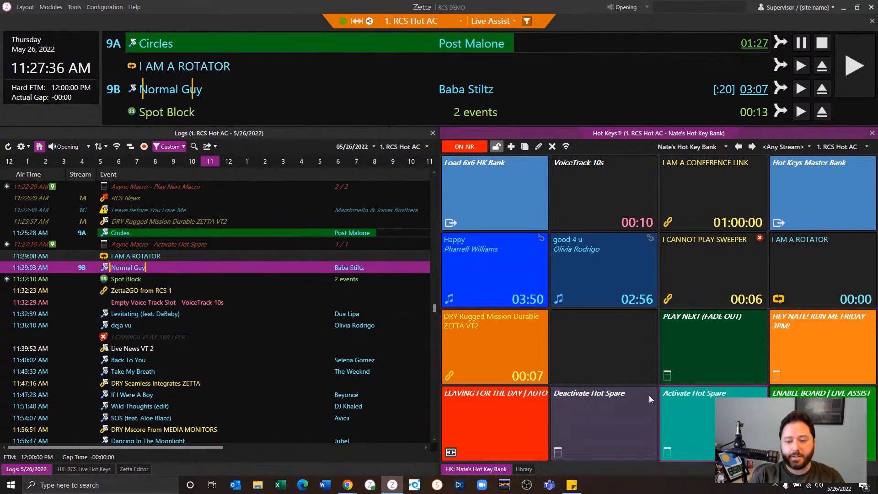
left_click(604, 403)
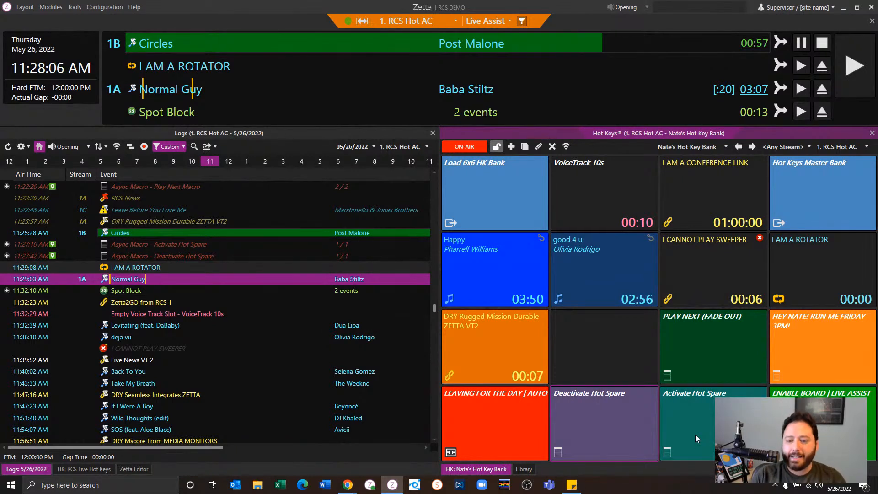
right_click(695, 417)
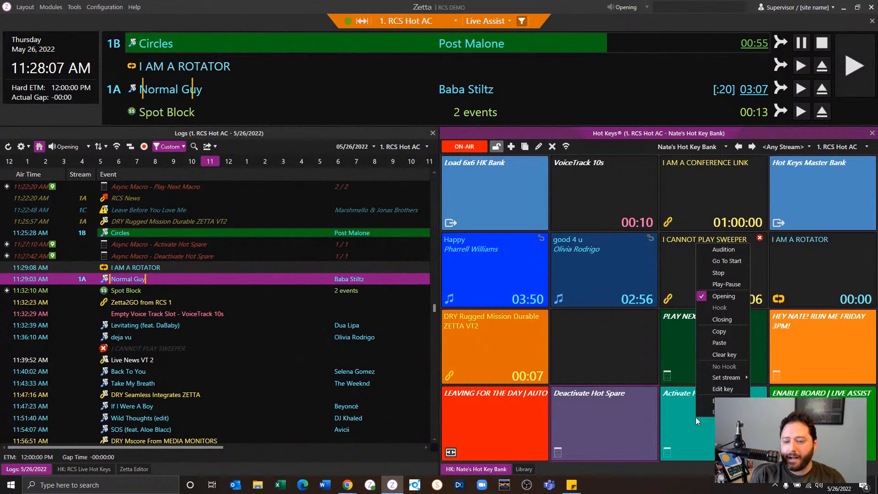
left_click(706, 389)
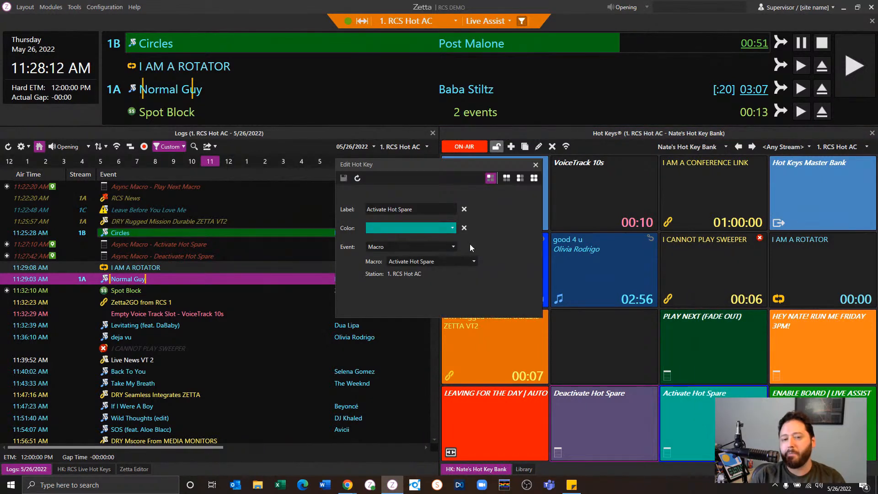
left_click(536, 164)
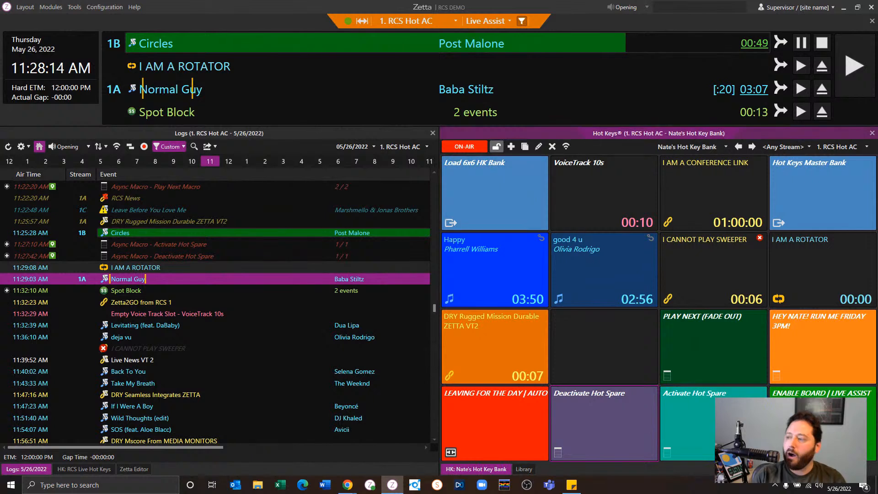
Step: Show the Hot Keys Master Bank in place of RCS Live Hot Keys, load Nate's Hot Key Bank from it, and return to the master bank
key("alt+Tab")
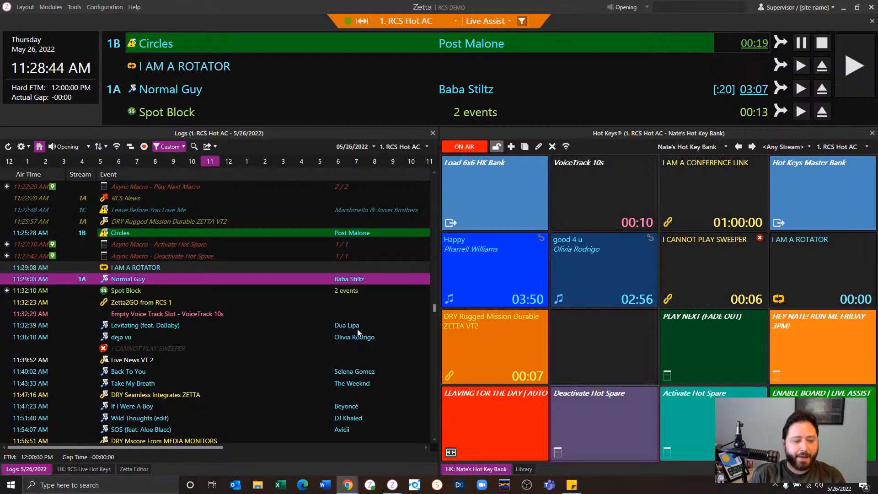
left_click(102, 469)
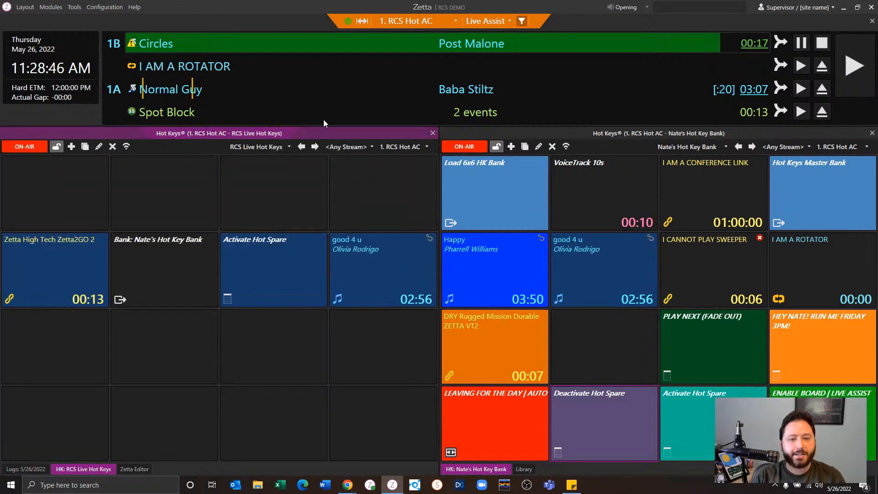
left_click(276, 147)
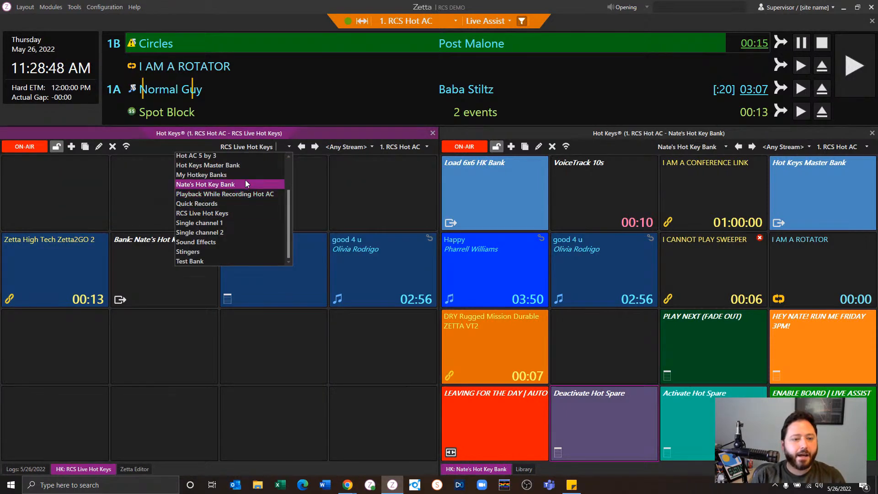
left_click(245, 167)
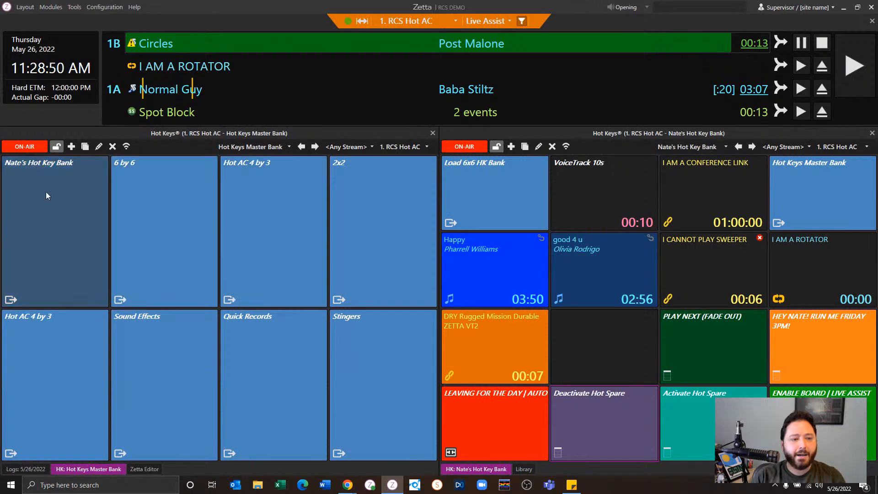
left_click(37, 259)
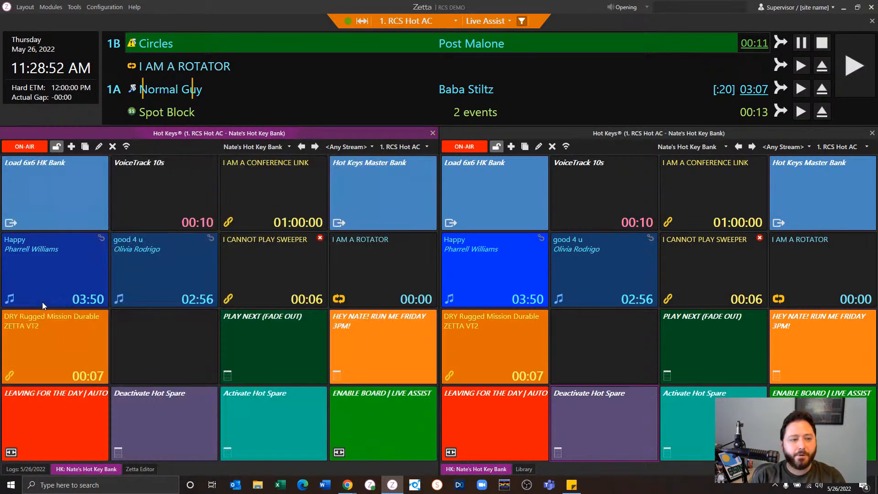
left_click(364, 186)
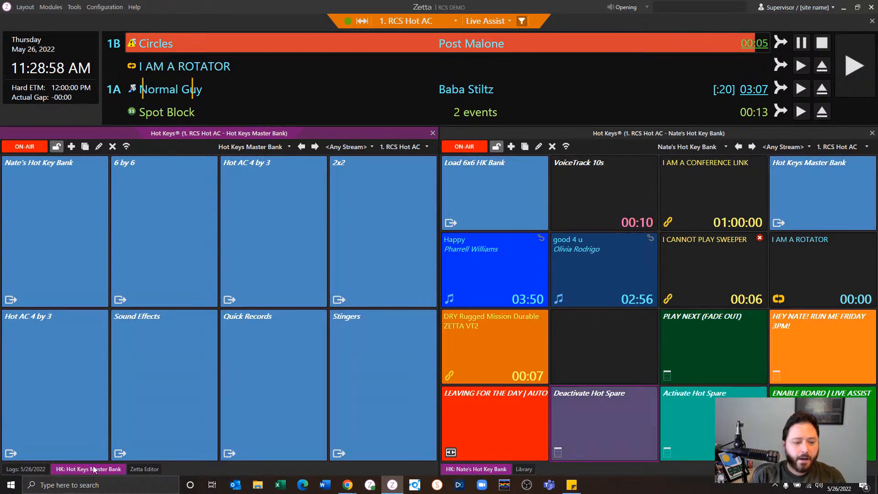
left_click(147, 470)
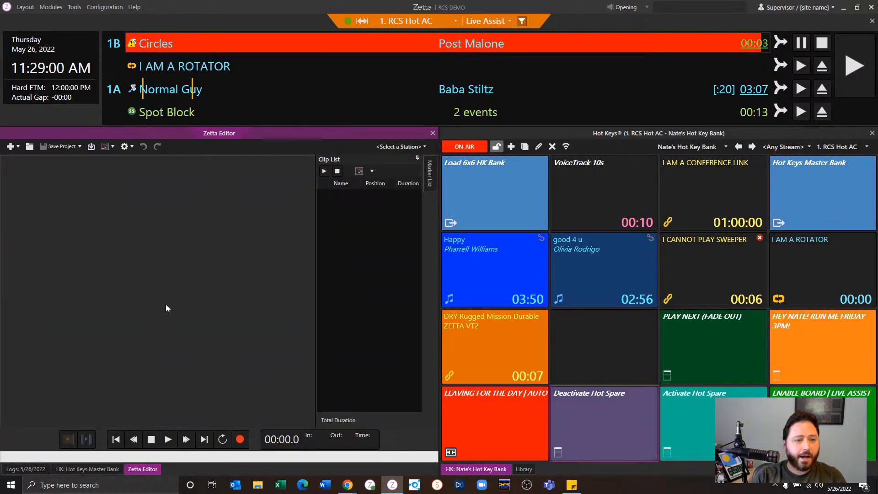
left_click(400, 146)
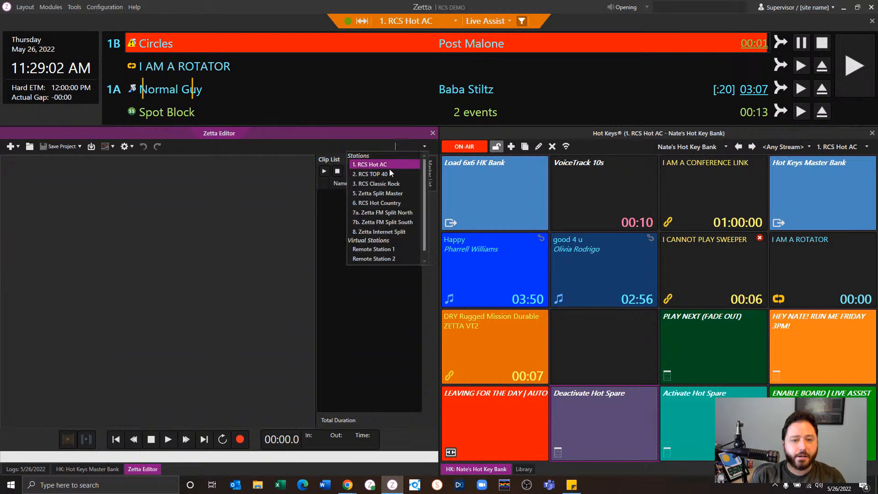
left_click(389, 168)
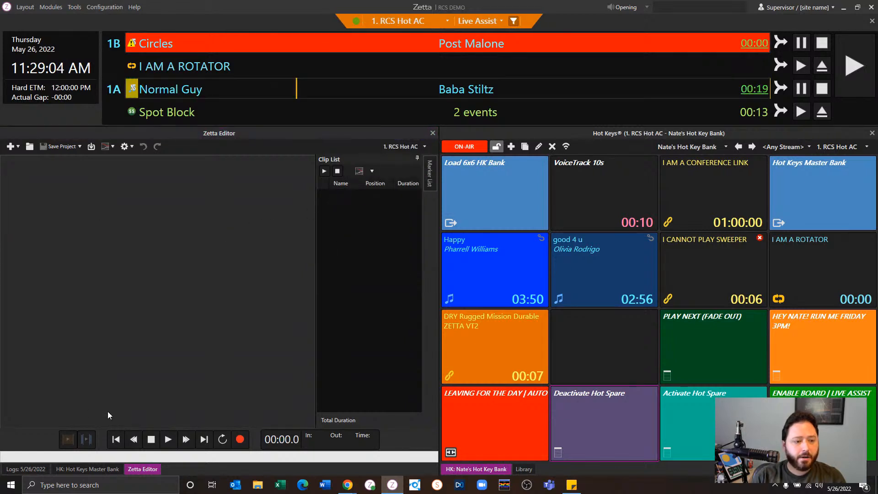
left_click(433, 133)
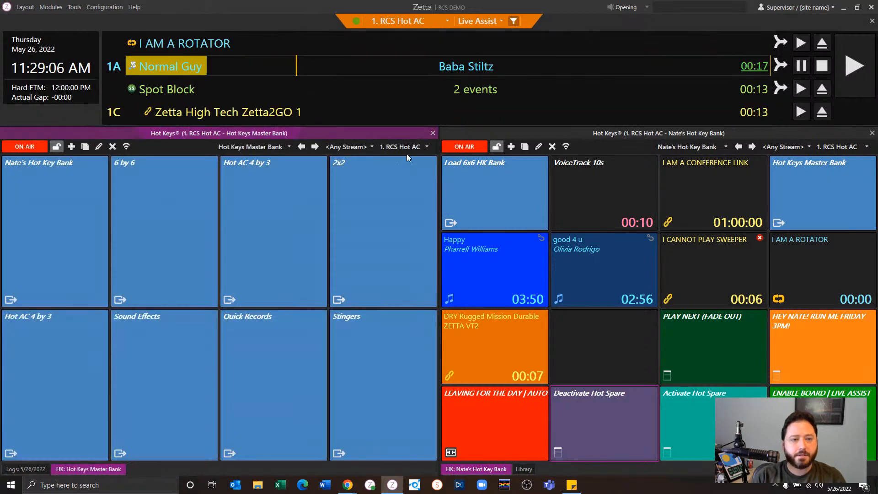
Step: Open the Multitrack Editor, dock it over the Hot Keys Master Bank, and set its station to 1. RCS Hot AC
left_click(57, 6)
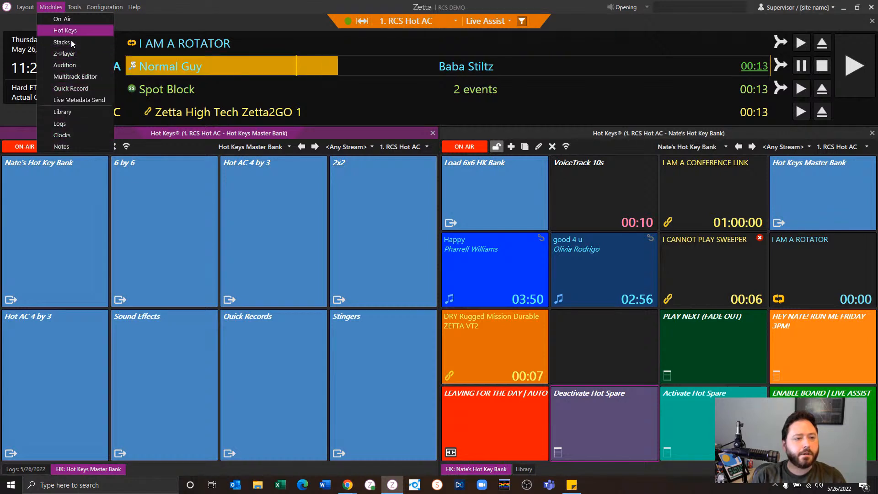
left_click(71, 78)
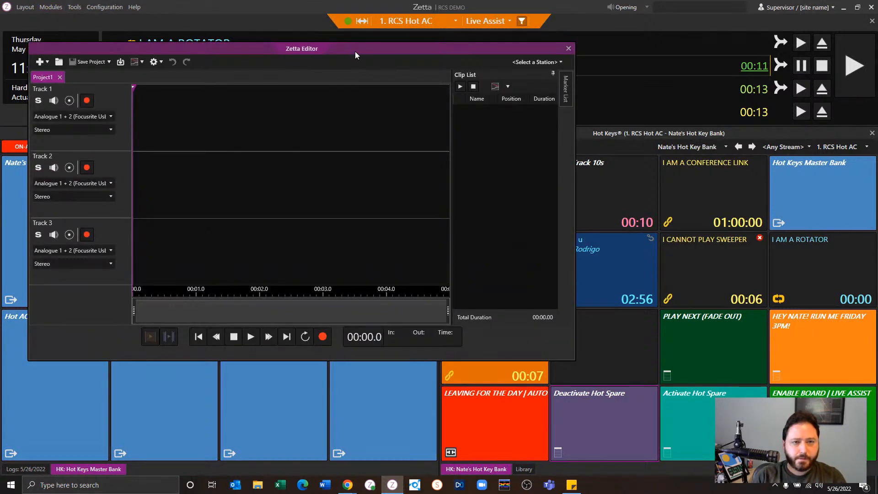
left_click_drag(355, 51, 218, 295)
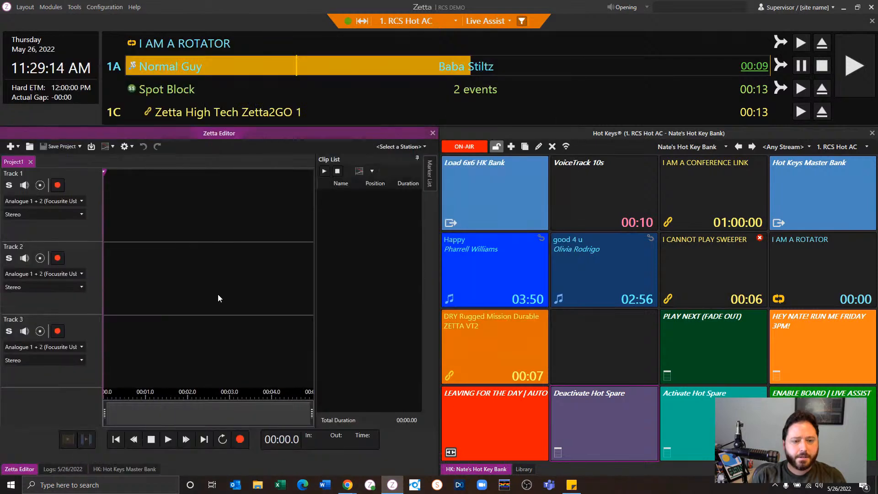
left_click(414, 147)
left_click(408, 163)
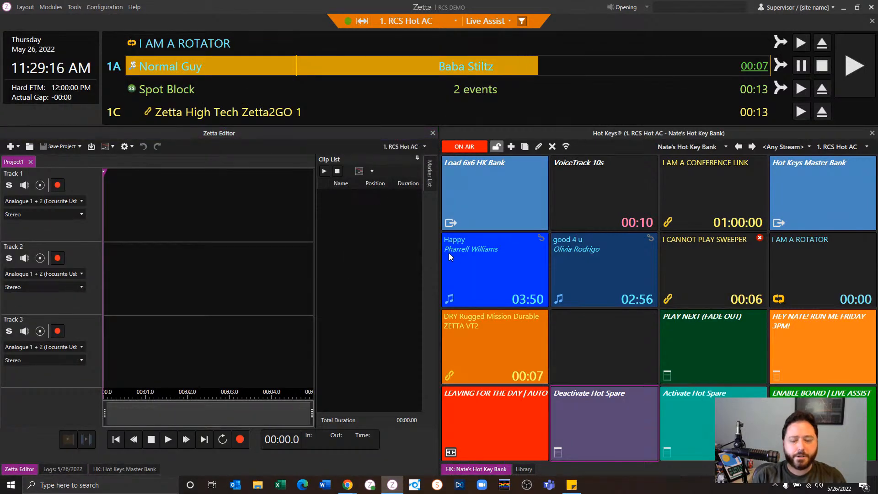
Step: Add the Happy hot key's audio to Track 1 and make a clip named RCS Live from a section about 32 seconds long
left_click_drag(449, 253, 164, 207)
right_click(163, 207)
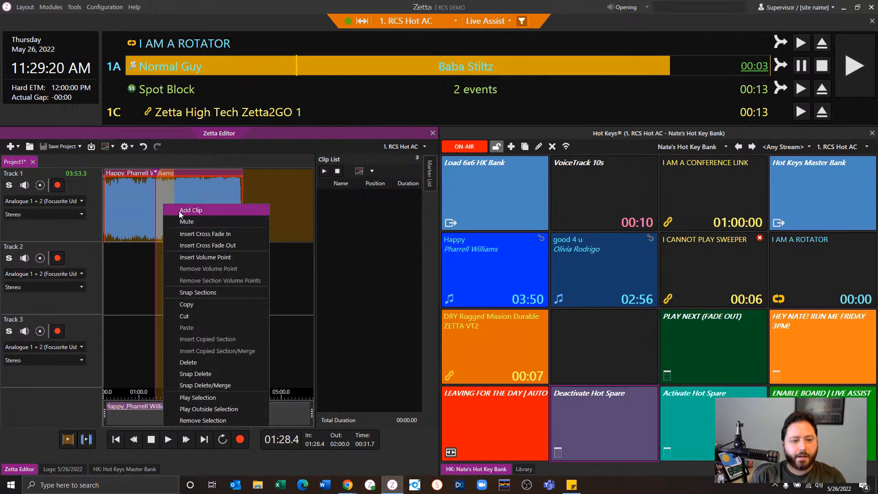
left_click(179, 211)
type("RCS")
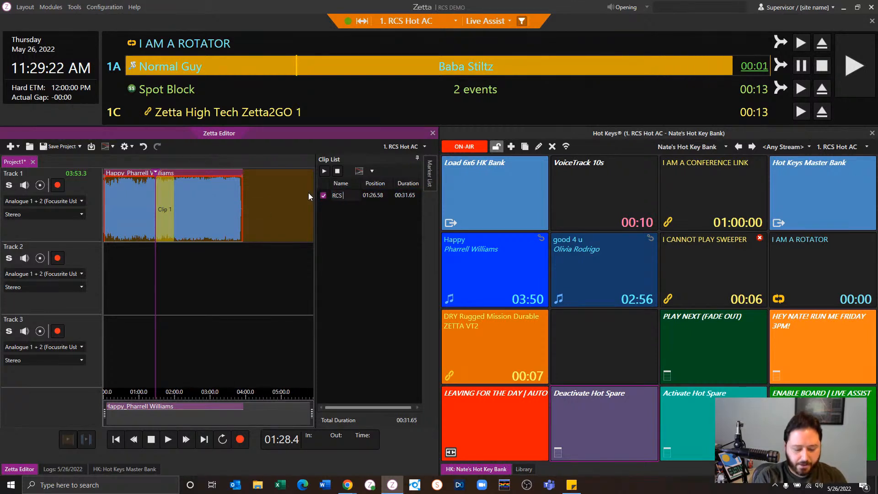
type(" Live")
Step: Place the RCS Live clip on the empty hot key in Nate's Hot Key Bank, and clear that key
left_click(367, 195)
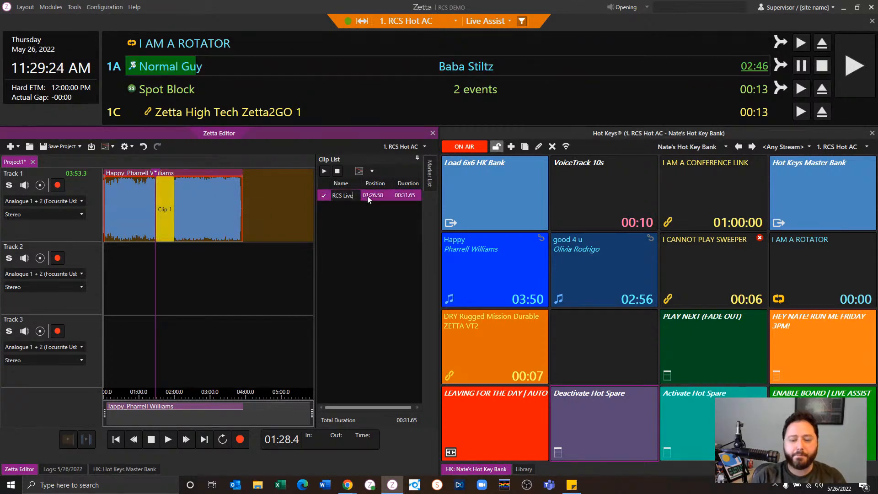
left_click(626, 347)
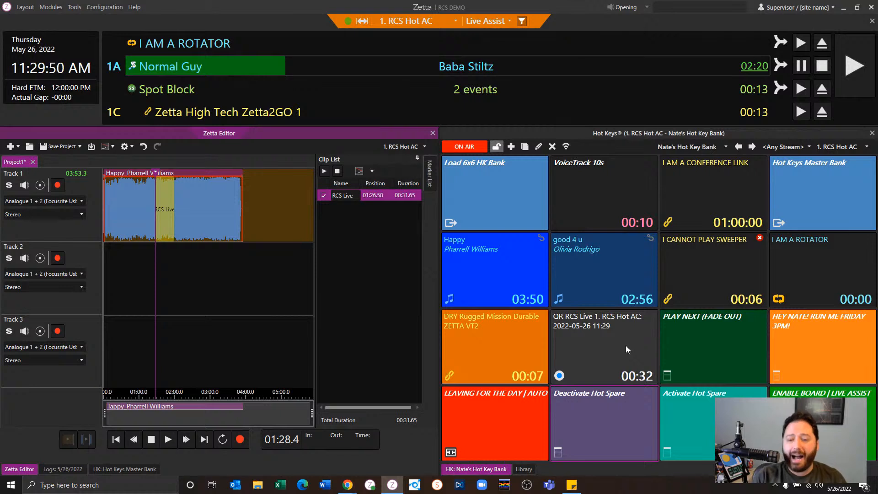
right_click(625, 345)
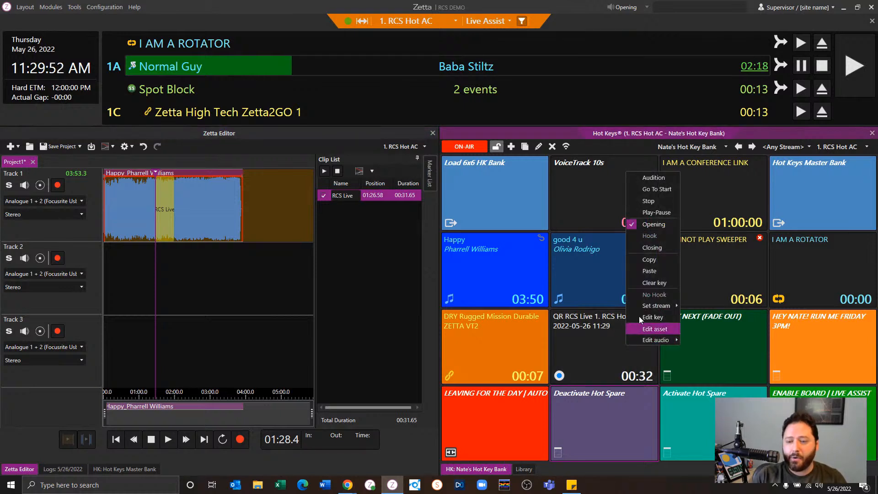
left_click(649, 283)
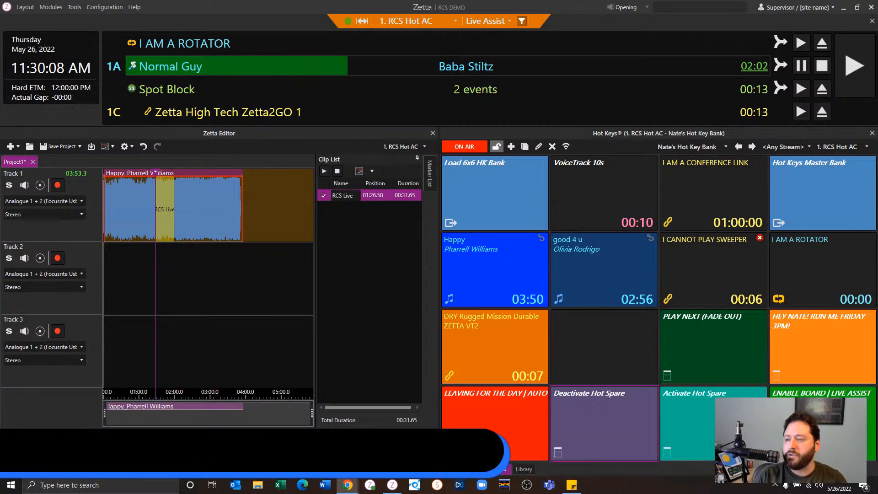
Step: Lock Nate's Hot Key Bank, check the empty key's edit options while it is locked, and unlock the bank
left_click(497, 148)
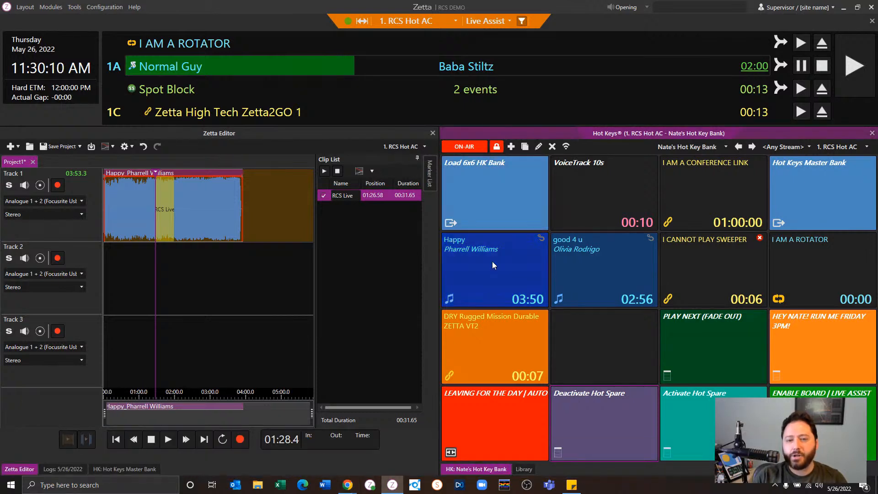
right_click(604, 326)
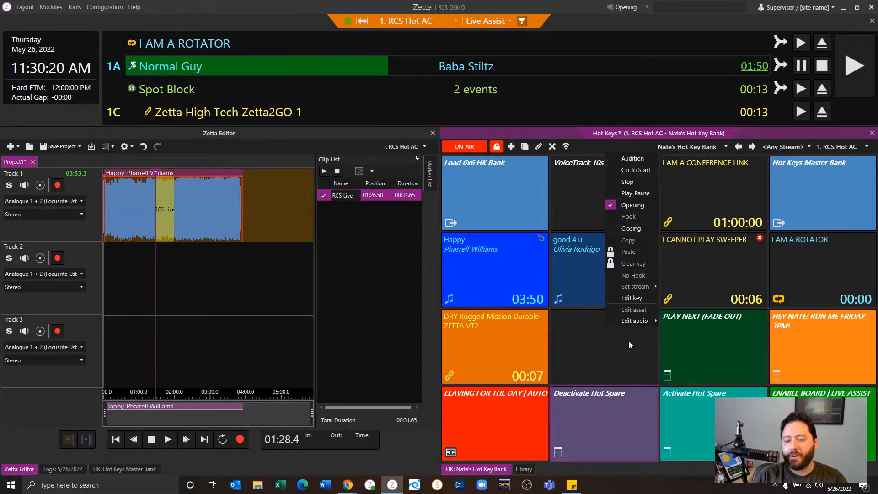
left_click(632, 298)
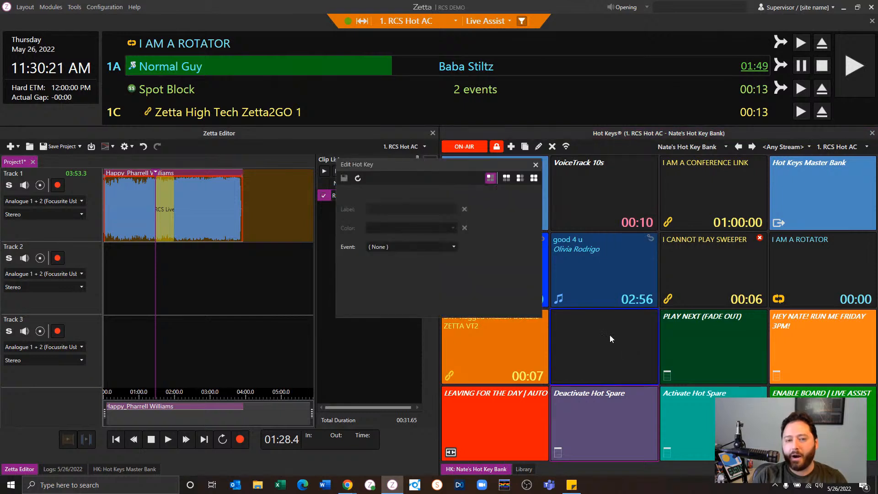
left_click(536, 164)
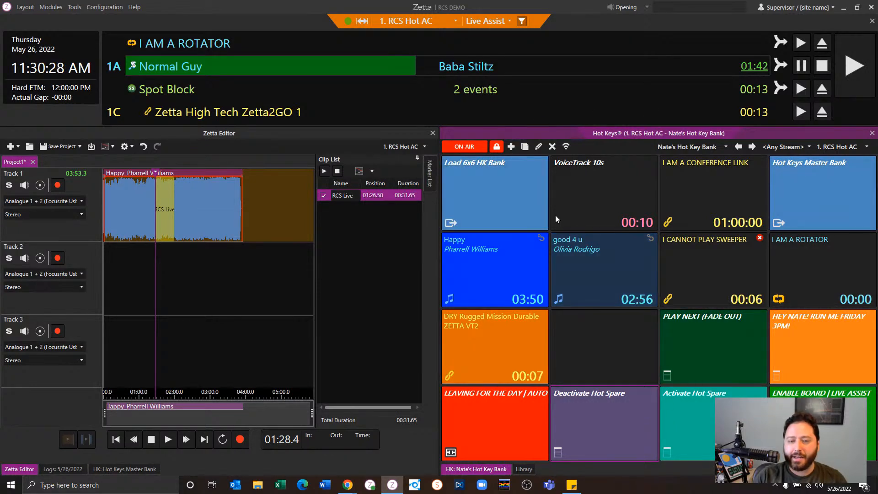
left_click(498, 147)
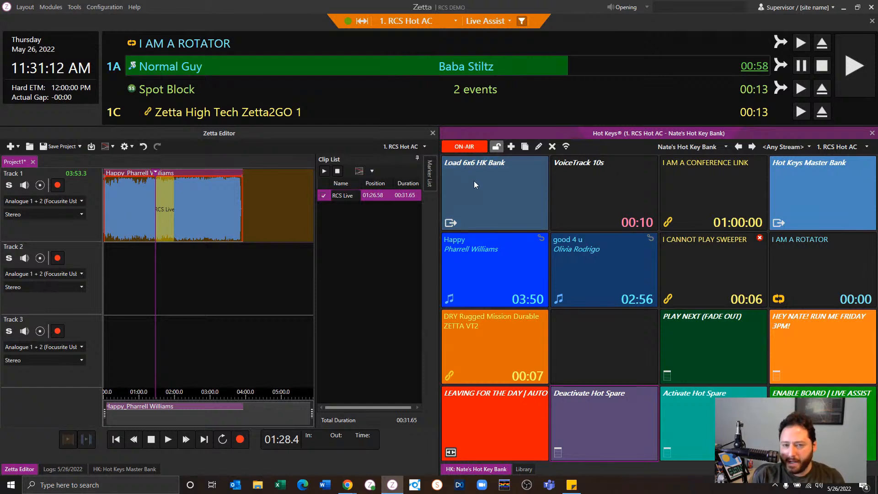
Step: Switch Nate's Hot Key Bank from on-air to audition mode and back to on-air
left_click(473, 147)
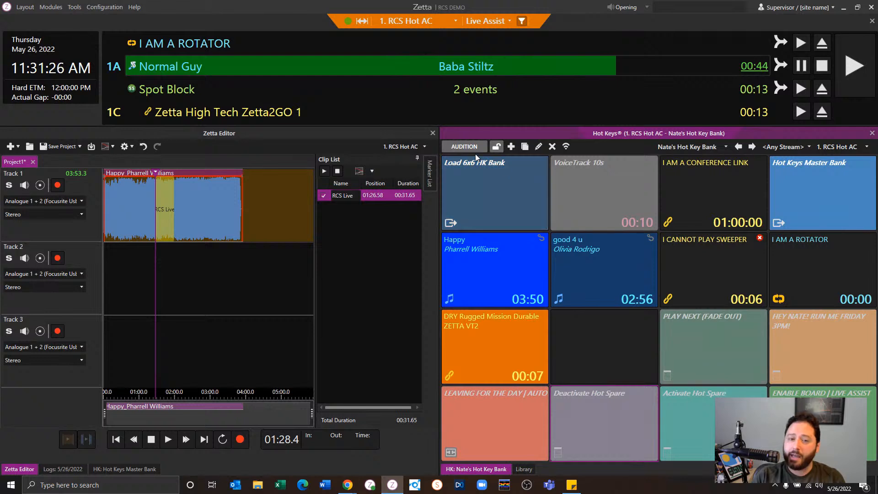
left_click(459, 146)
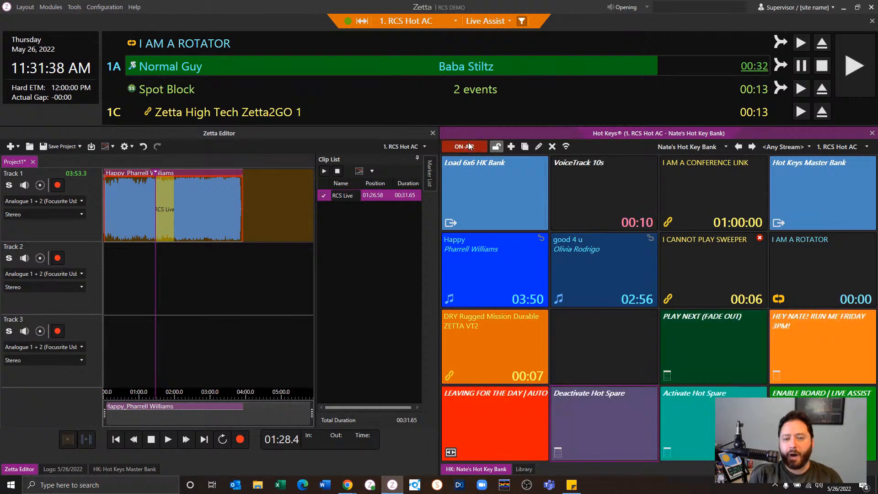
Step: Open the Log Event Settings for station 1. RCS Hot AC in the Stations configuration
left_click(103, 7)
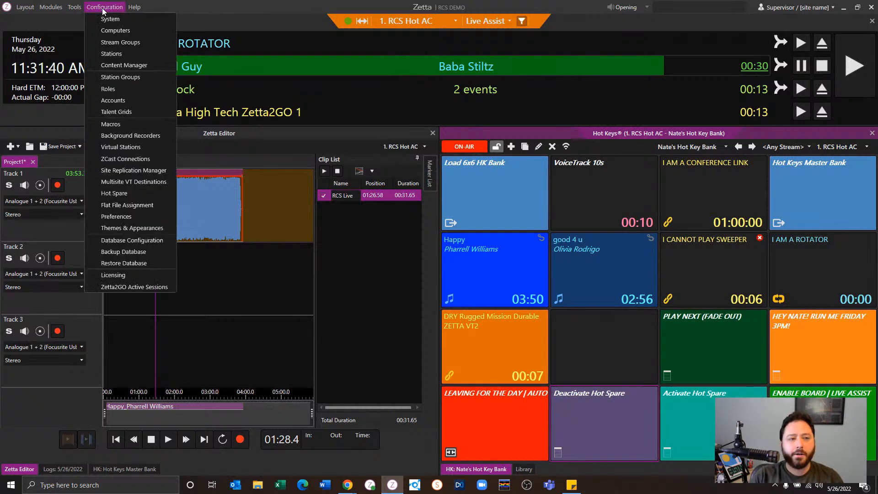
left_click(101, 56)
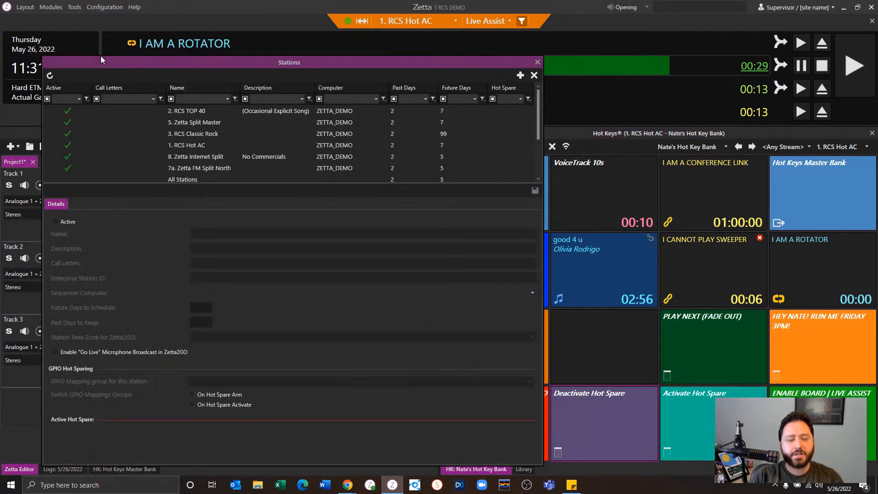
left_click(171, 145)
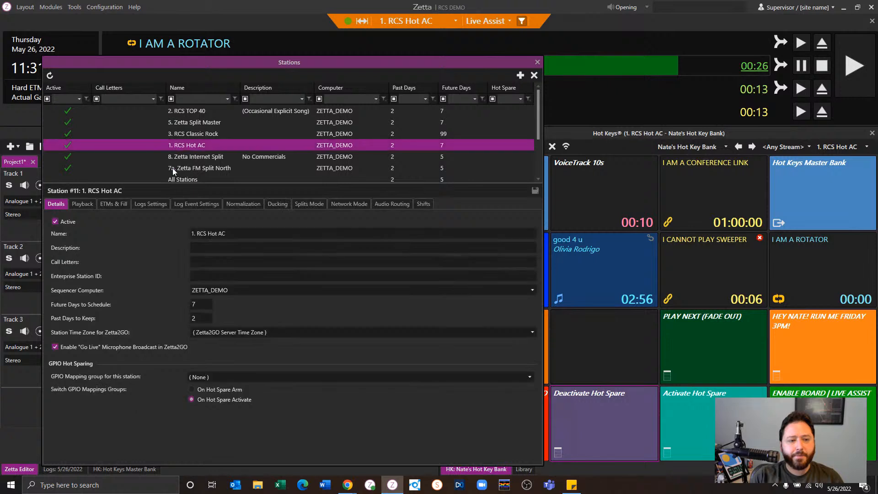
left_click(185, 204)
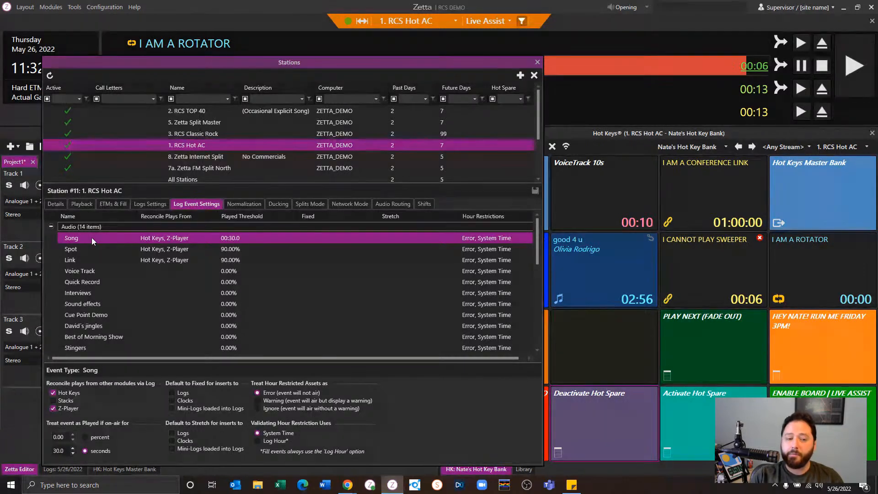
Step: Compare the play reconciliation and played threshold settings of the Song, Spot and Link event types for 1. RCS Hot AC
left_click(258, 251)
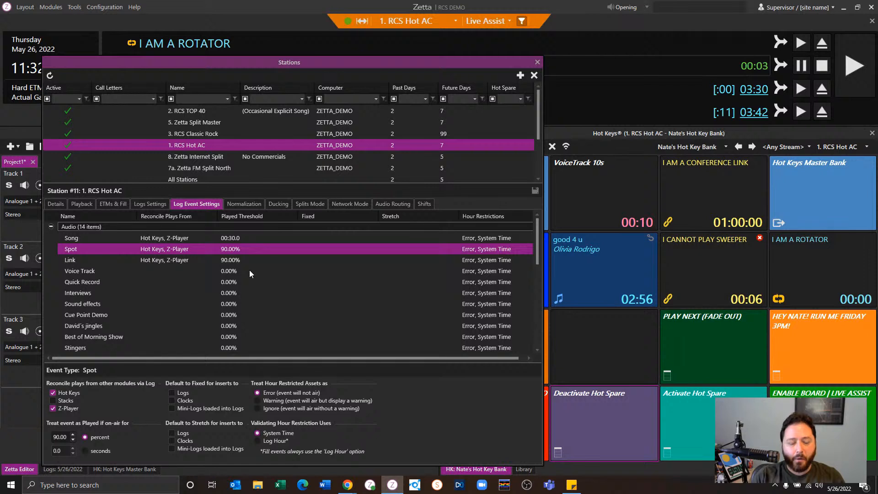
scroll(248, 270, "down", 3)
scroll(249, 270, "up", 3)
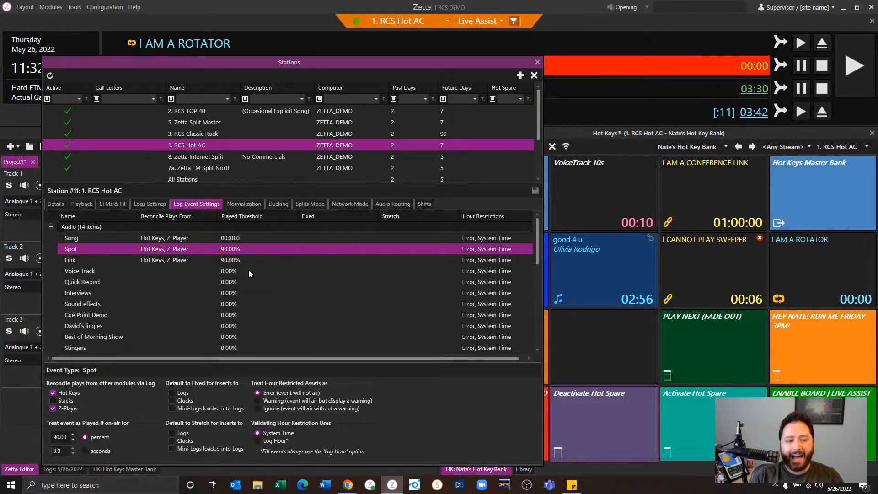
left_click(98, 259)
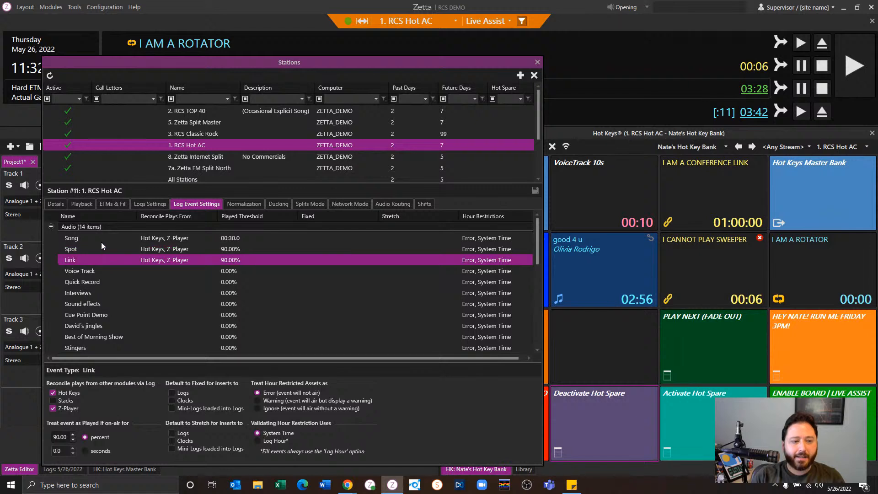
left_click(99, 238)
left_click(100, 260)
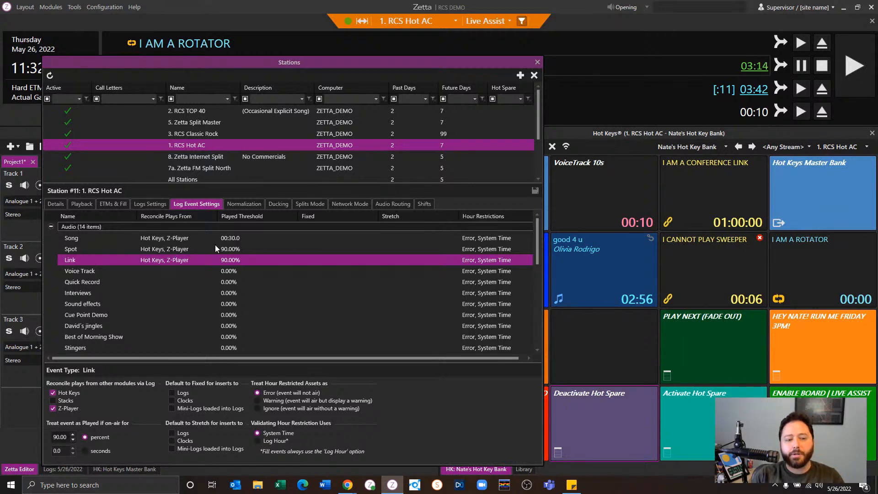
left_click(247, 239)
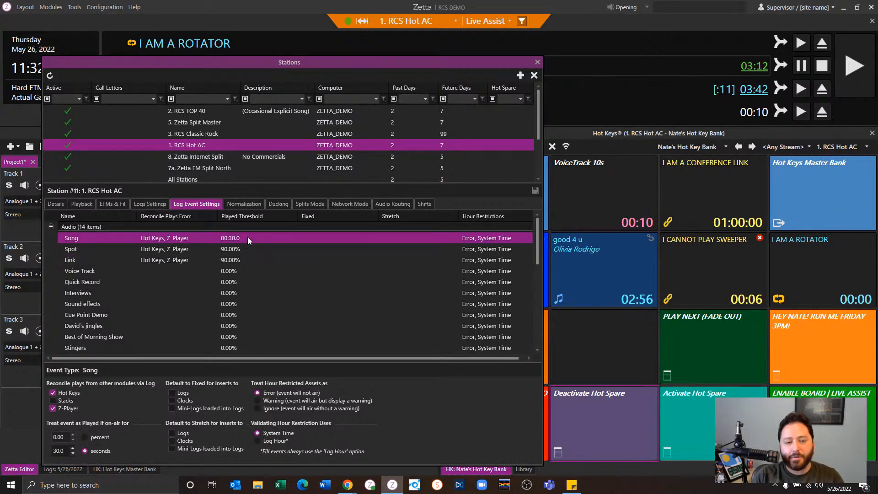
left_click(248, 249)
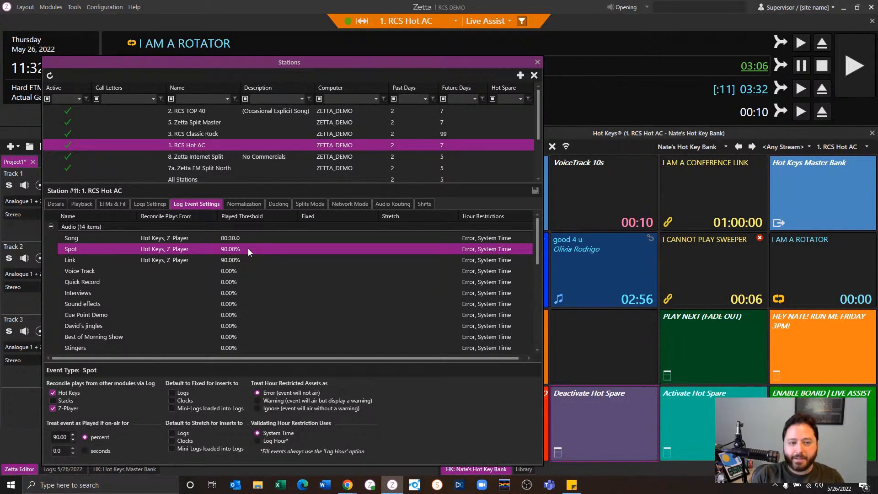
left_click(257, 237)
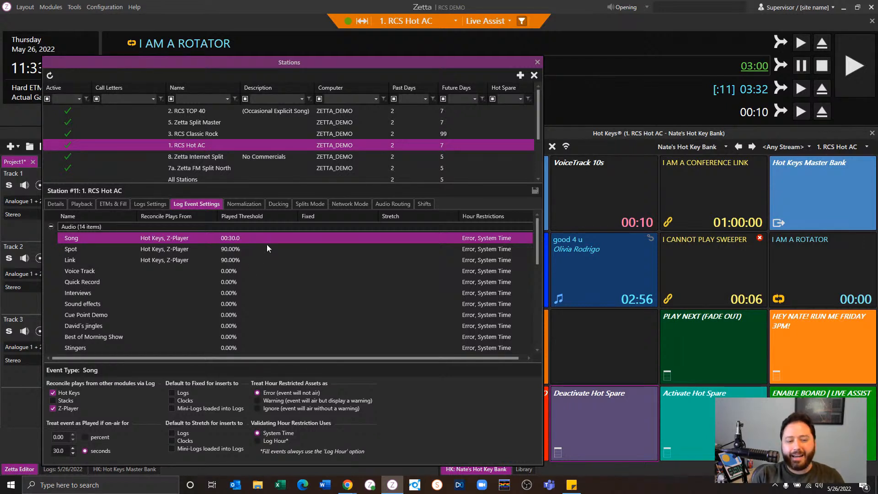
left_click(267, 249)
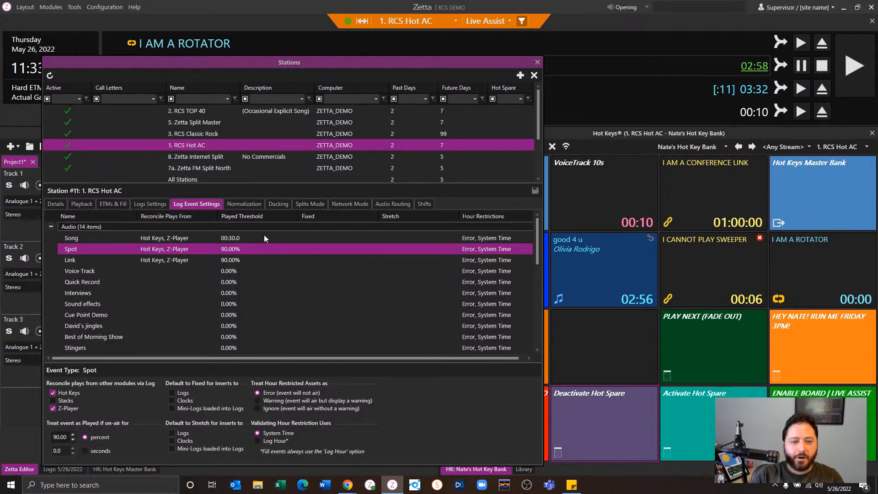
left_click(265, 236)
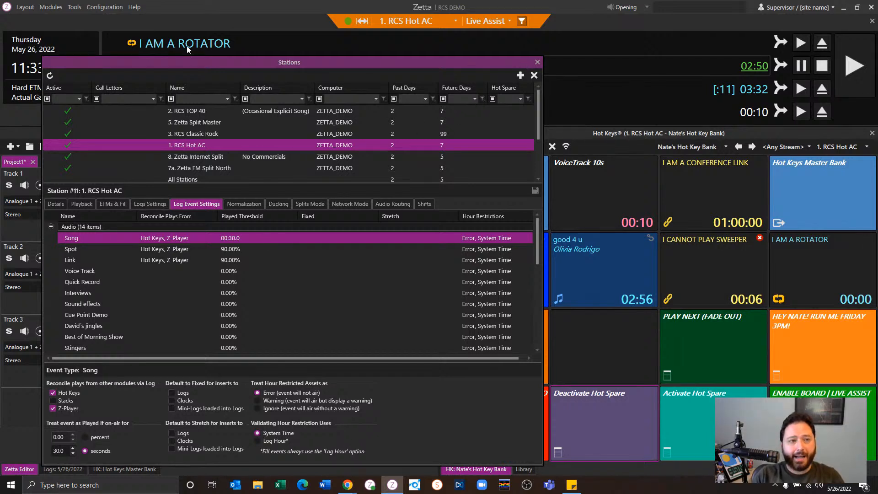
left_click(112, 8)
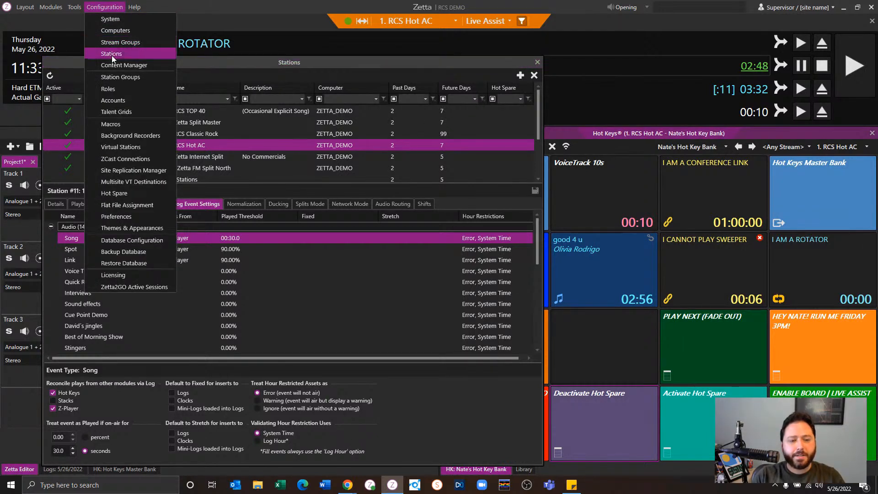
Step: Close the Stations configuration, switch Nate's Hot Key Bank to audition mode and return it to on-air mode
left_click(192, 204)
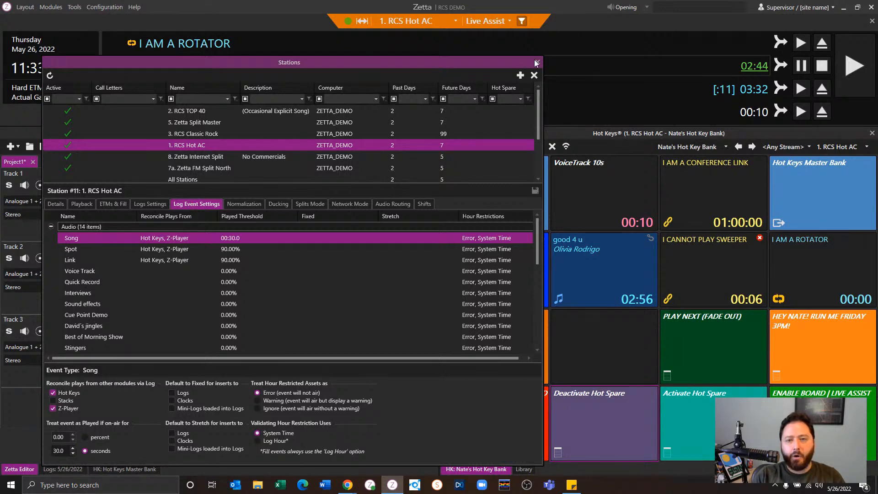
left_click(536, 62)
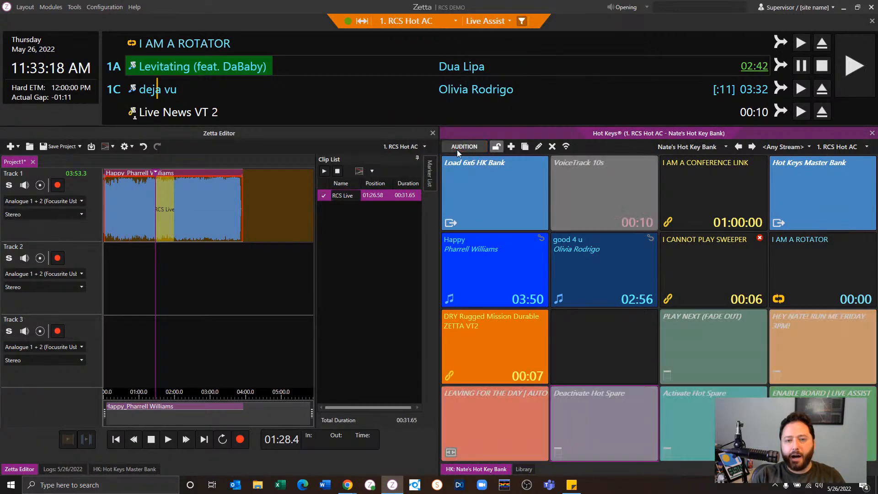
left_click(457, 145)
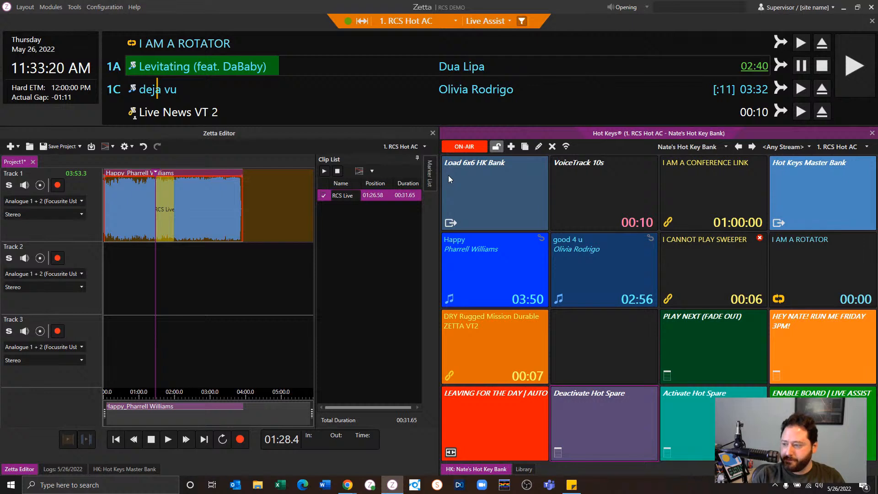
left_click(448, 178)
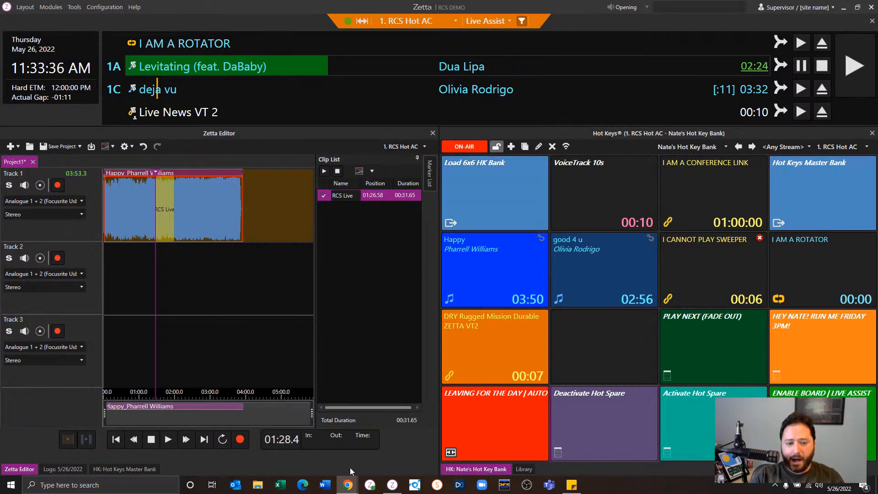
Step: Switch to Zetta2GO, put Nate's Hot Key Bank in local mode with its volume at 100, and return it to on-air
left_click(348, 485)
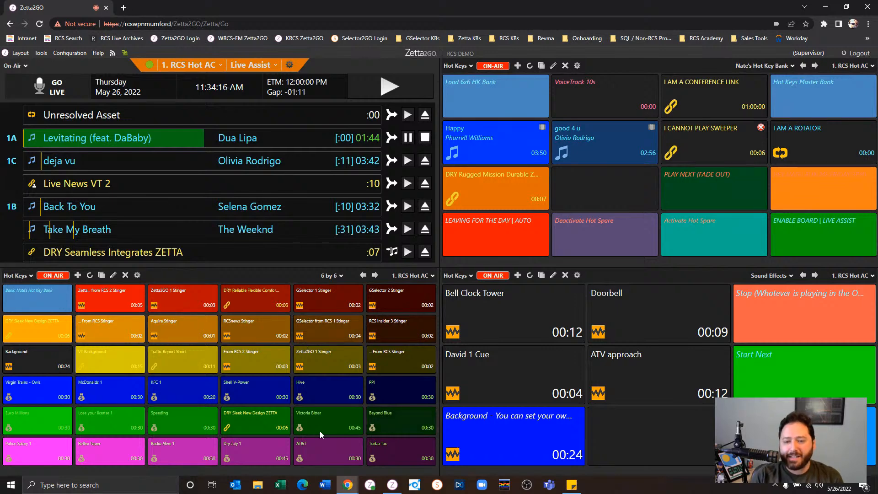
left_click(493, 66)
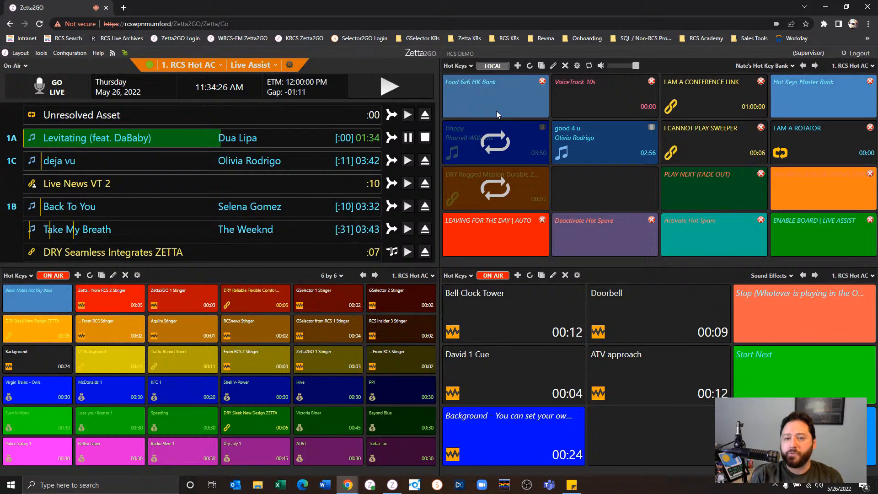
mouse_move(635, 66)
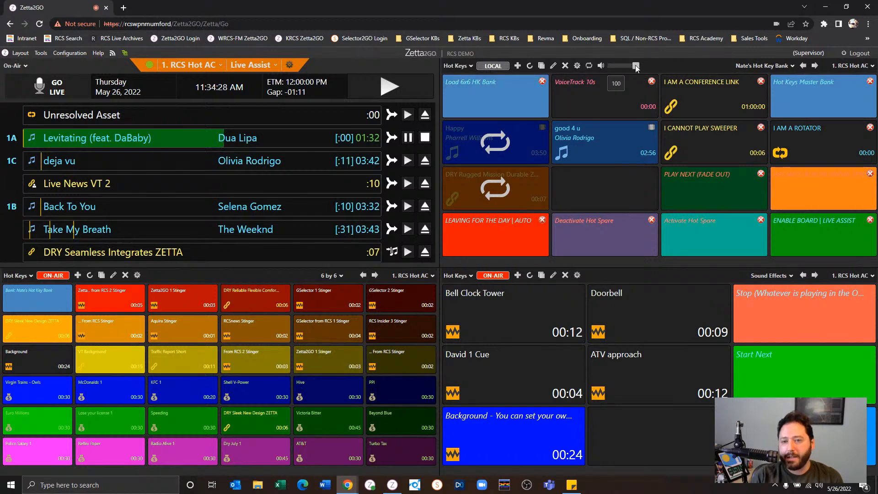
left_click_drag(613, 65, 636, 70)
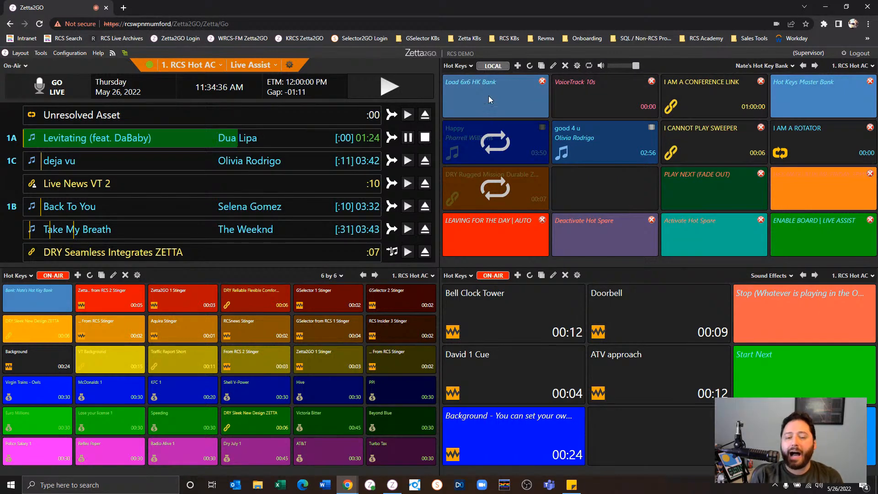
left_click(492, 65)
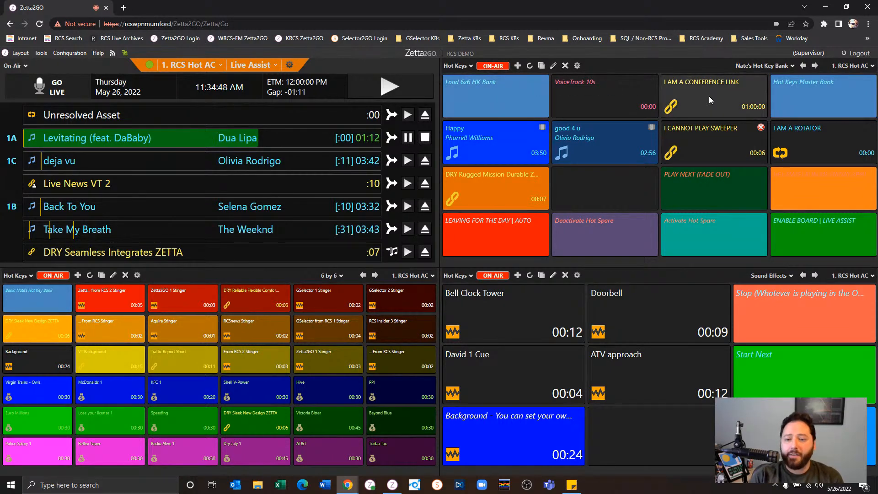
Step: Play and stop the Happy key in Zetta2GO, and run the LEAVING FOR THE DAY | AUTO key
left_click(506, 133)
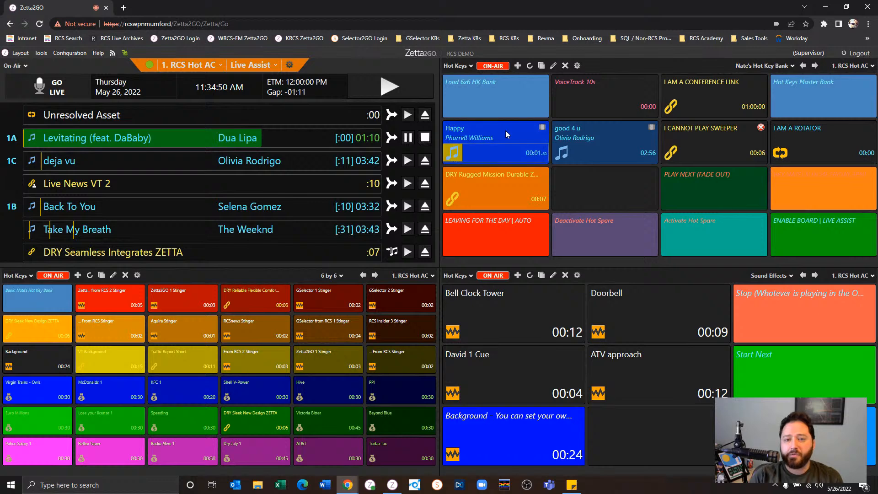
left_click(506, 131)
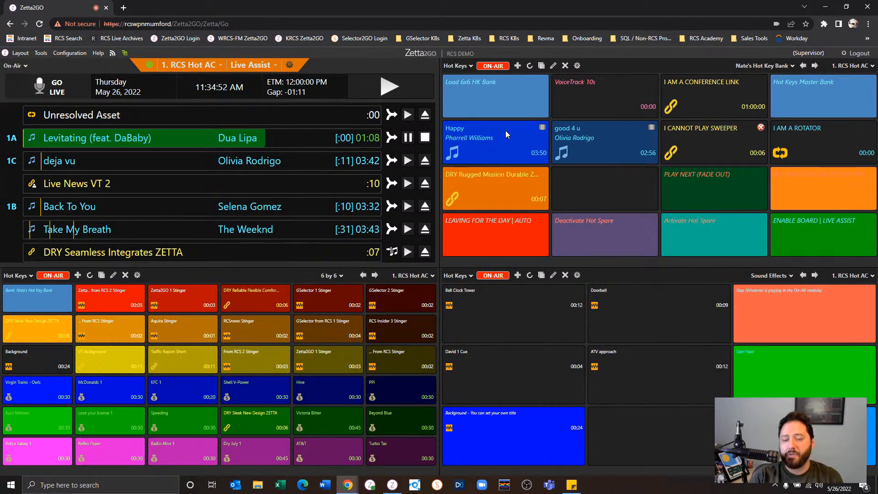
left_click(505, 231)
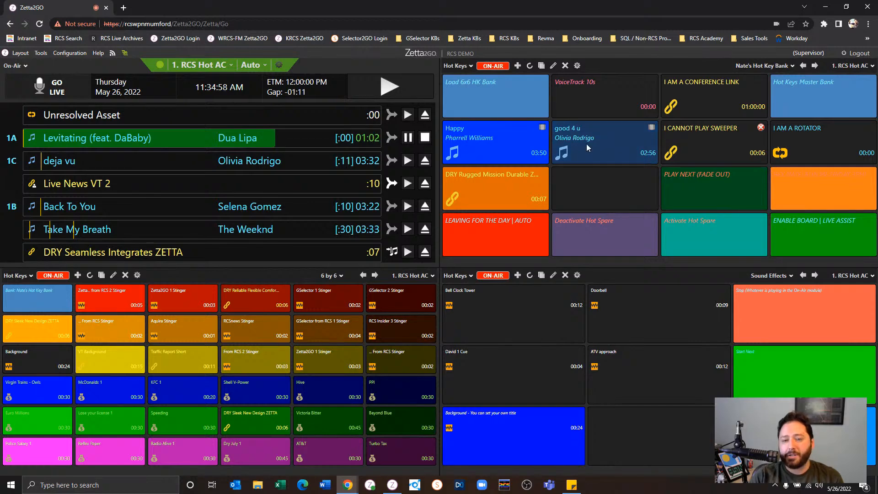
Step: Assign the RCS Live clip from Zetta Editor to the empty key in Nate's Hot Key Bank and check it in Zetta2GO
left_click(392, 486)
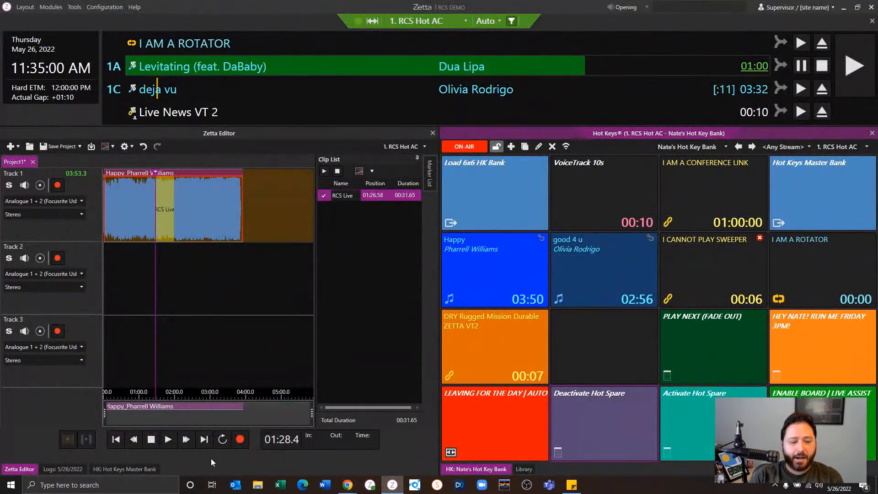
left_click_drag(385, 196, 602, 337)
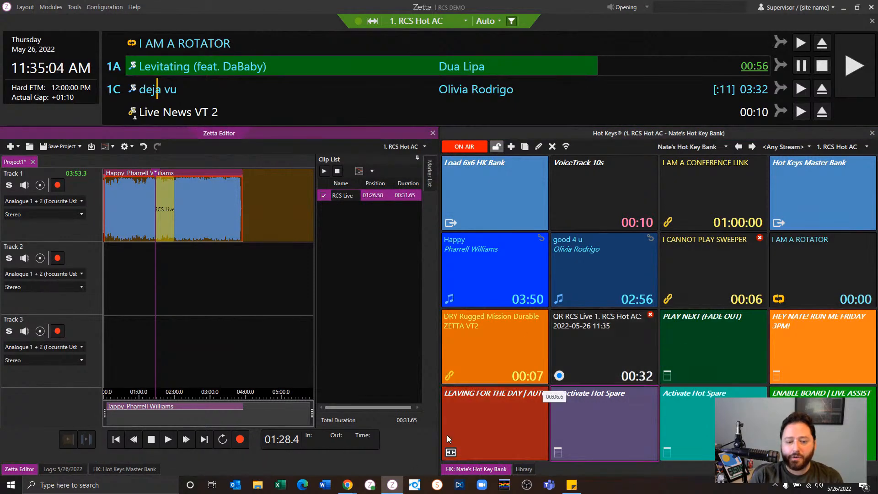
left_click(395, 487)
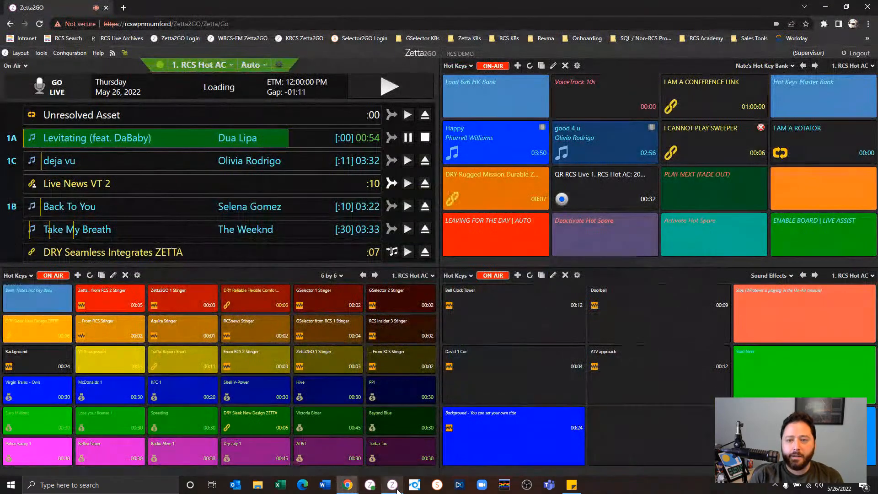
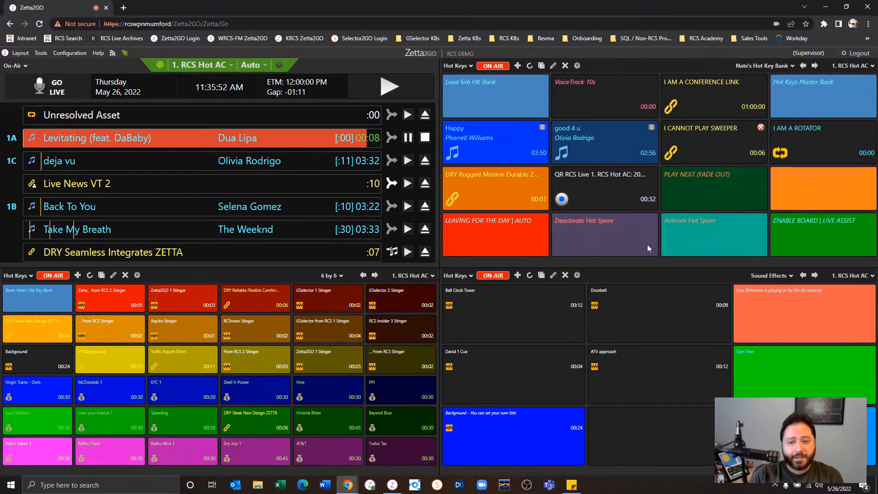
Step: Switch to Zetta and run the Deactivate Hot Spare macro key in Nate's Hot Key Bank
left_click(392, 486)
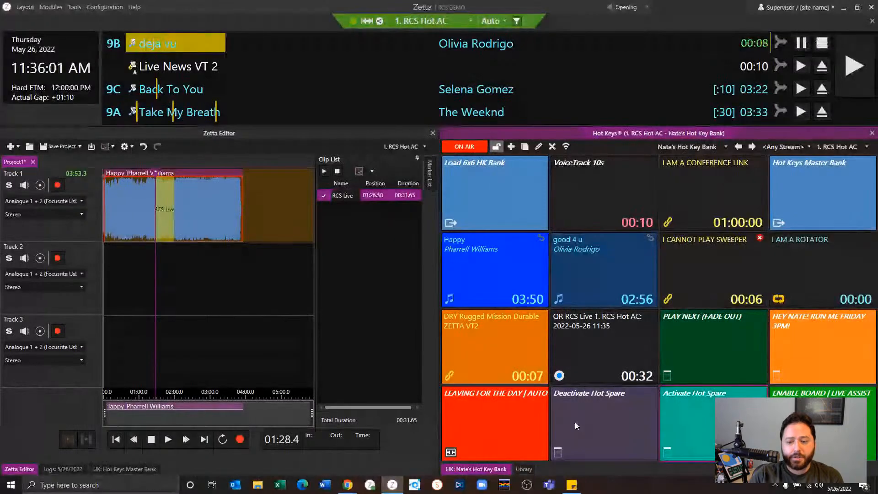
left_click(592, 411)
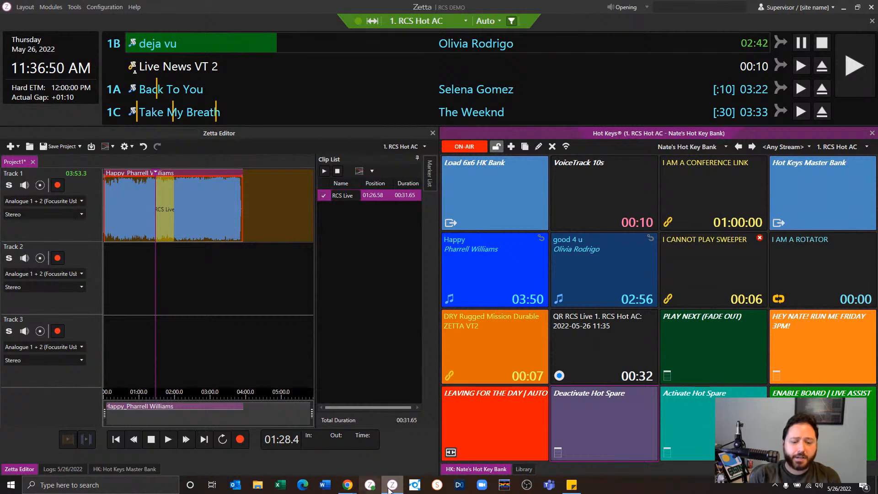
Step: Switch to Zetta2GO and replace the 6 by 6 Hot Keys module with the Logs module
left_click(347, 485)
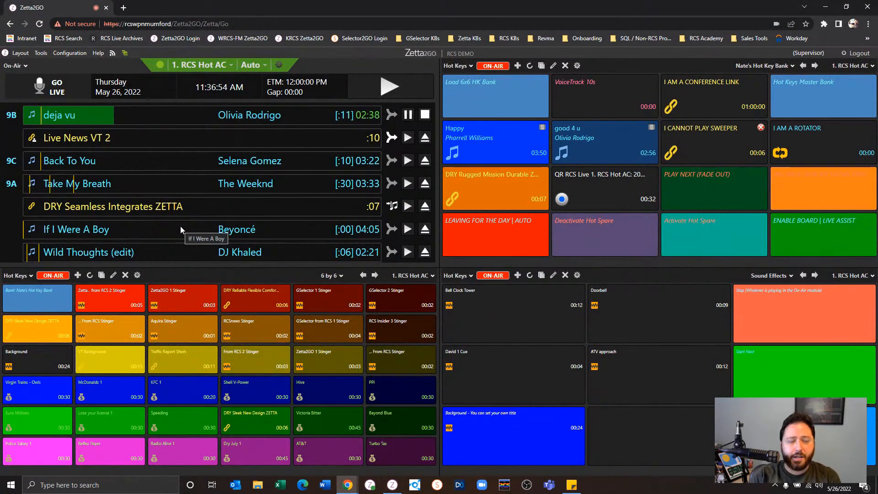
left_click(29, 275)
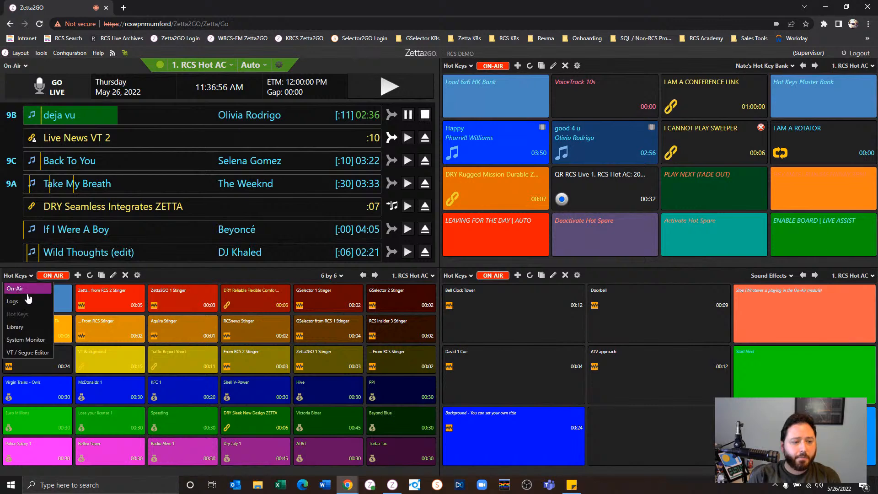
left_click(26, 300)
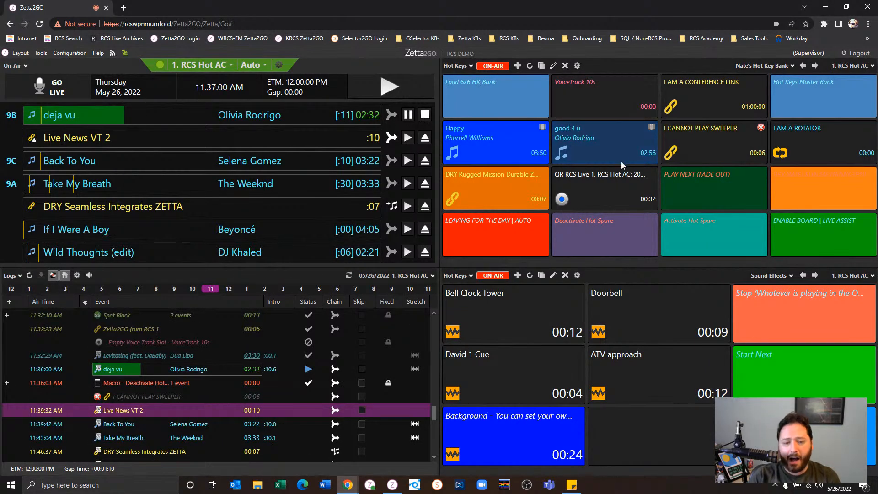
Step: Set station 1. RCS Hot AC to Manual mode and mark Back To You by Selena Gomez as skipped in the log
left_click(256, 70)
left_click(254, 108)
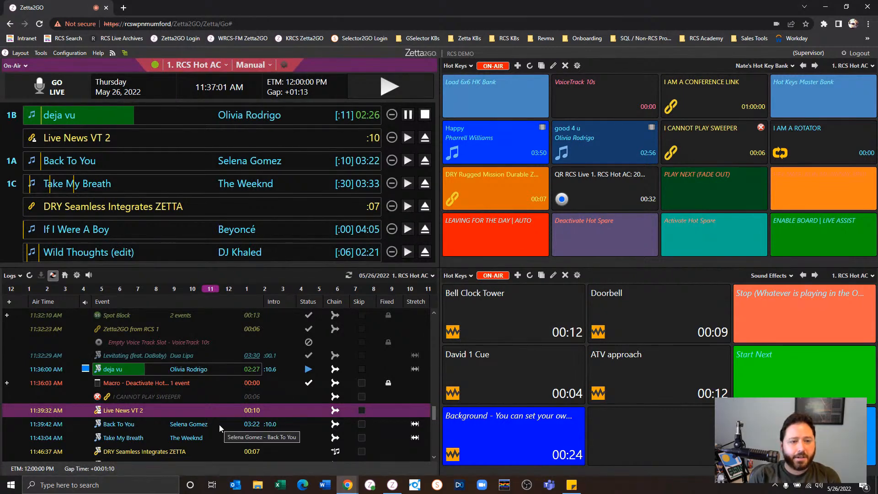
left_click(362, 423)
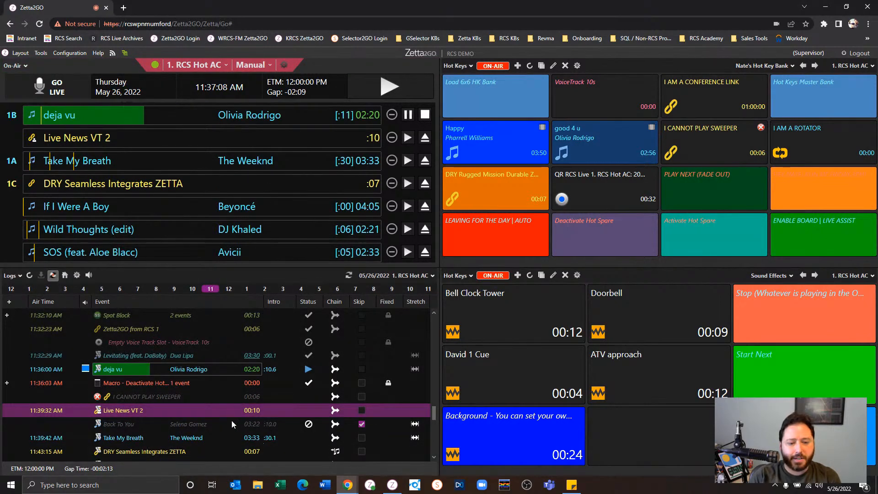
Step: Switch to Zetta, remove the skip from Back To You in the 5/26/2022 log, and check the log in Zetta2GO
left_click(392, 486)
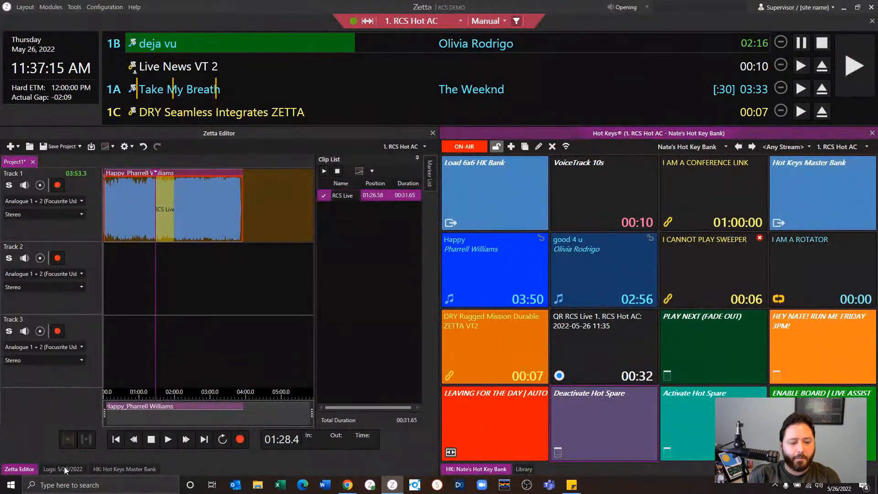
left_click(64, 468)
left_click(152, 278)
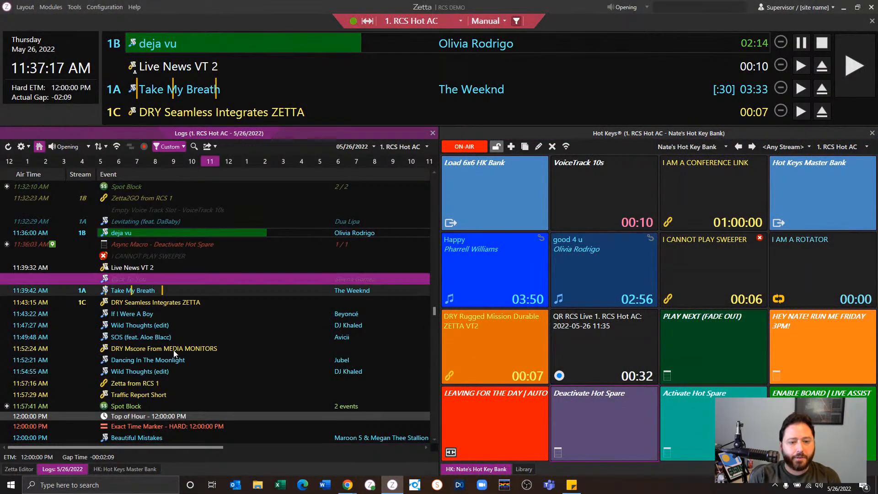
left_click_drag(215, 447, 341, 447)
left_click(402, 448)
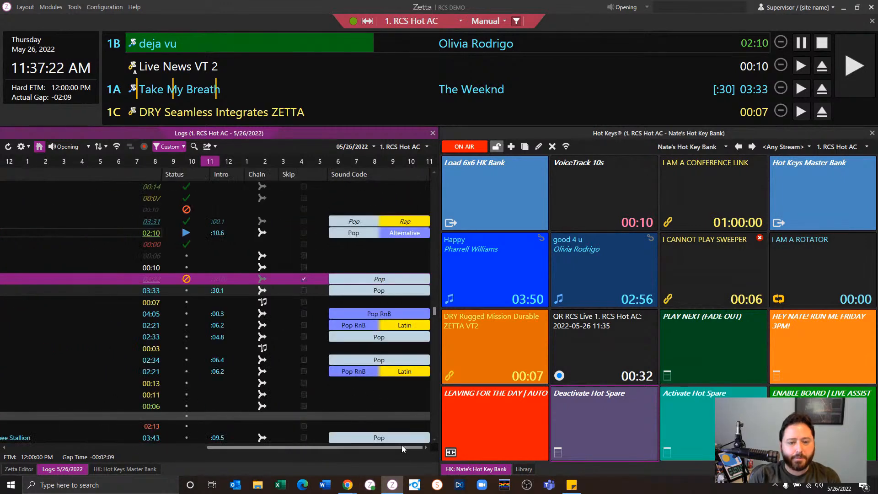
left_click(304, 279)
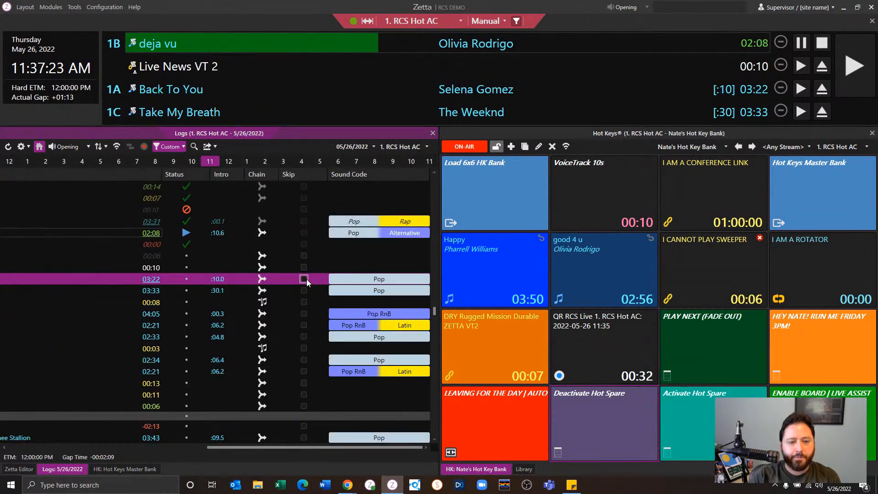
left_click(371, 486)
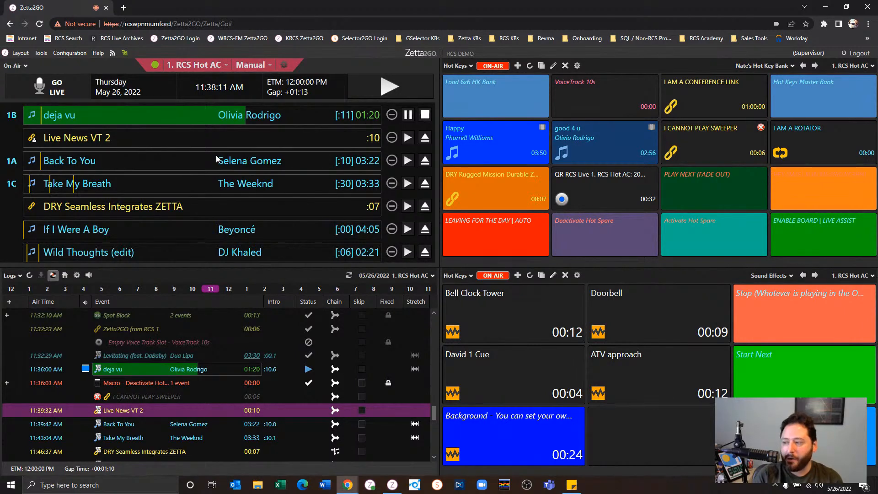
Step: Return to Zetta and use the bank-link keys to go from Hot Keys Master Bank through Nate's and 6 by 6 banks and back
left_click(394, 486)
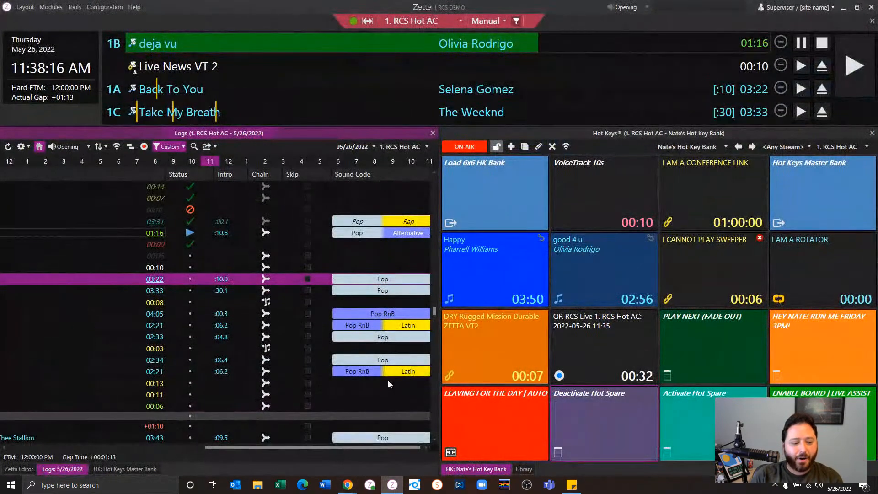
left_click(143, 472)
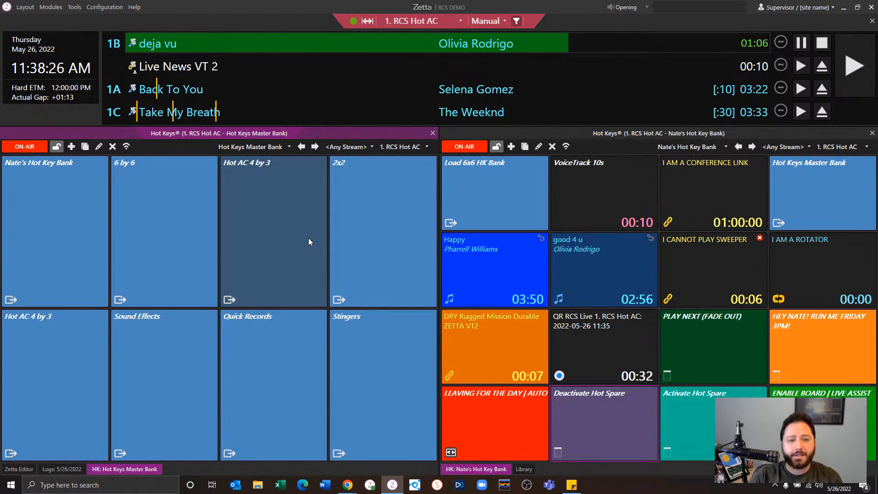
left_click(76, 209)
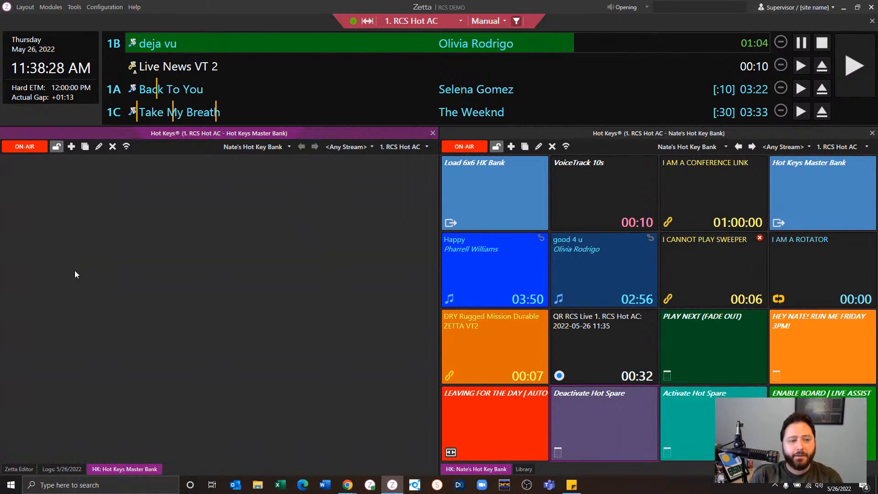
left_click(70, 221)
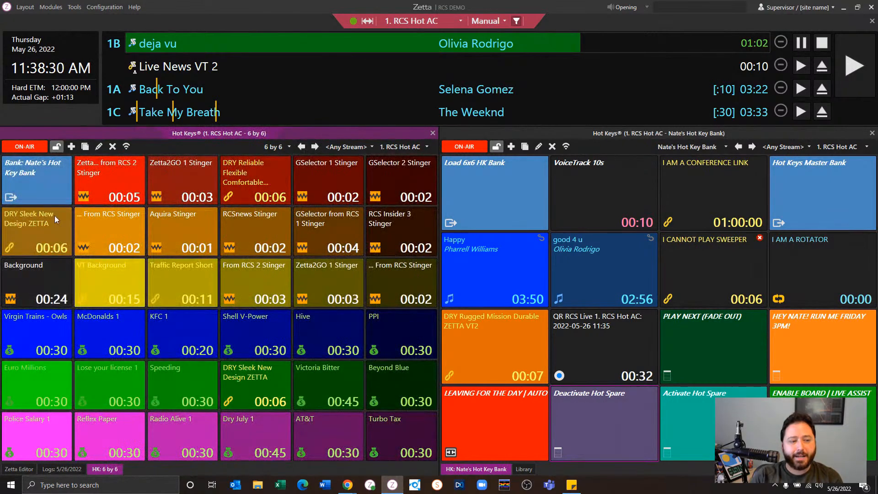
left_click(43, 180)
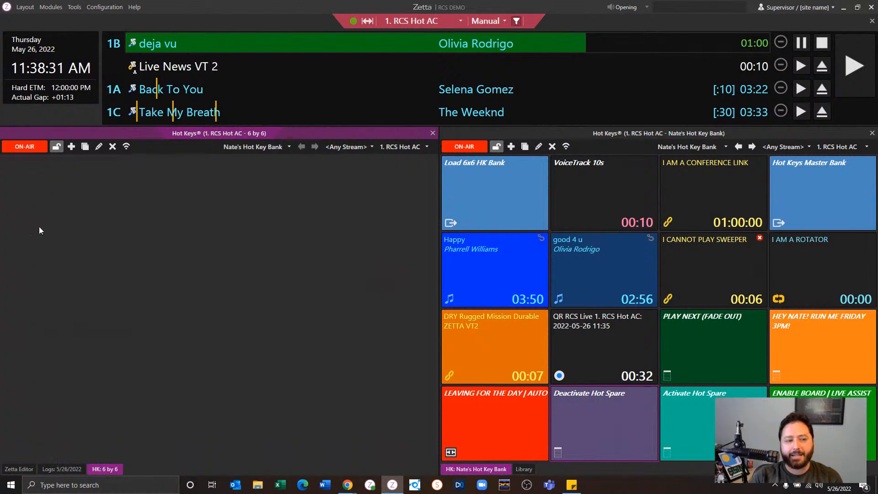
left_click(384, 198)
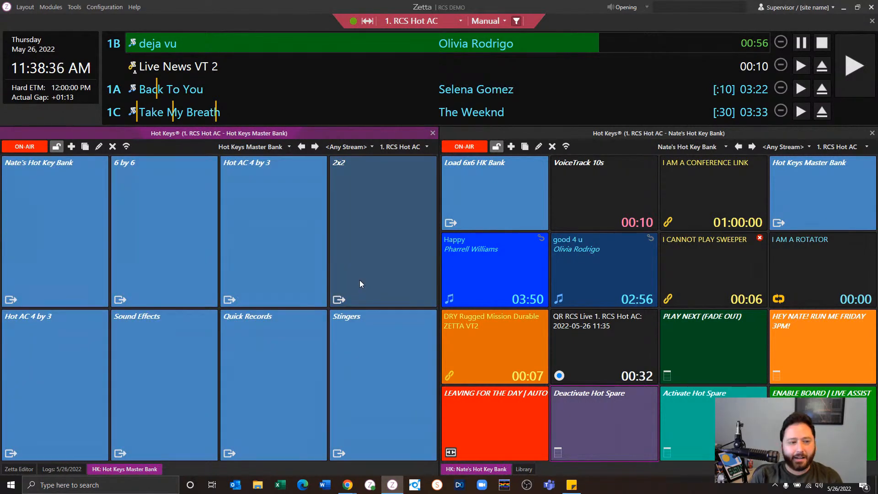
Step: Review the event and bank choices for the first bank-link key in Hot Keys Master Bank, keeping Load Bank, and close its settings
right_click(76, 233)
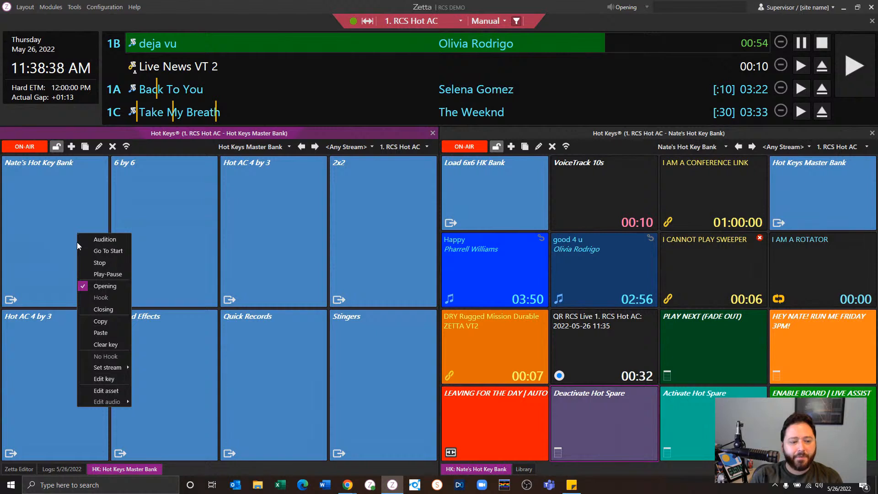
left_click(108, 380)
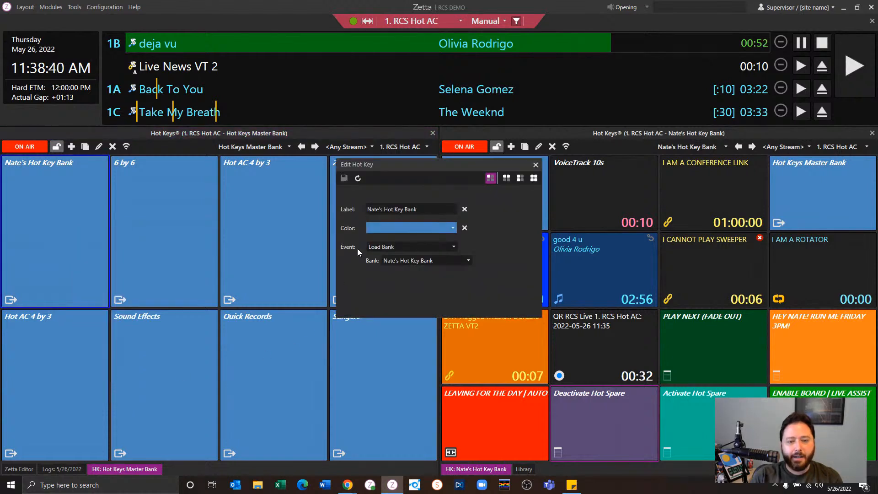
left_click(453, 248)
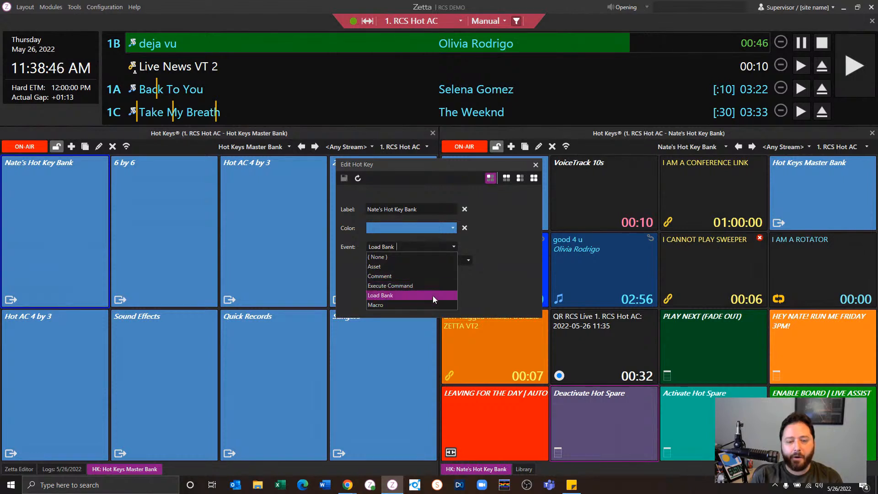
left_click(432, 295)
left_click(467, 261)
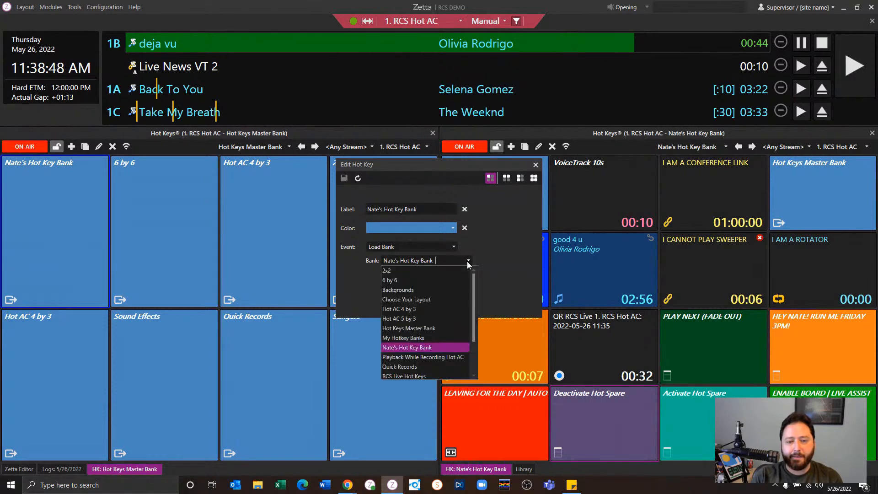
left_click(468, 262)
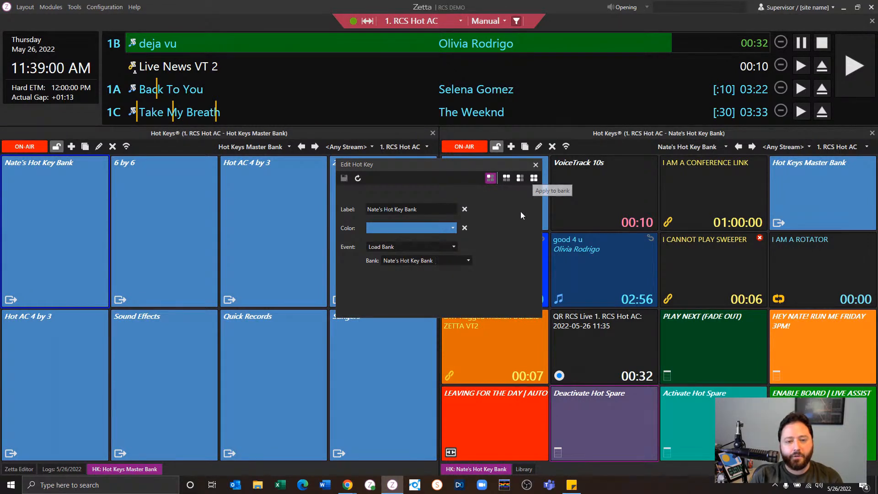
left_click(536, 164)
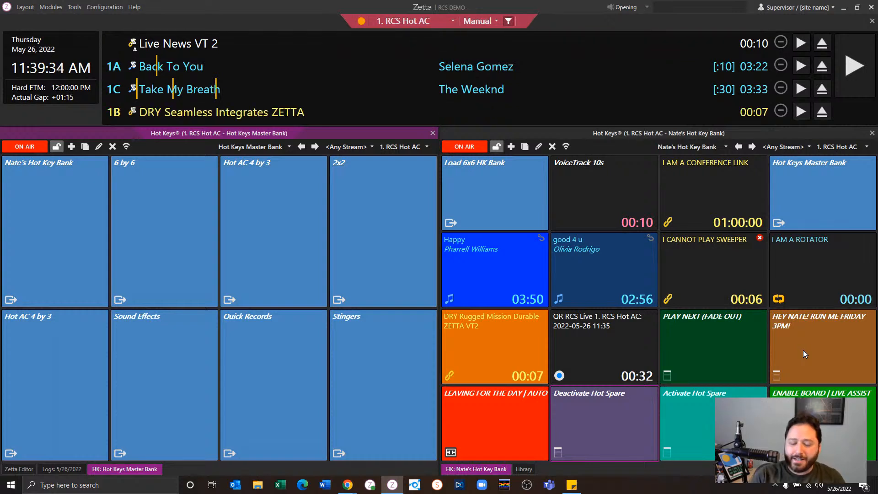
Step: Trigger the orange Friday 3PM macro key in the 4 by 4 hot key bank
left_click(803, 350)
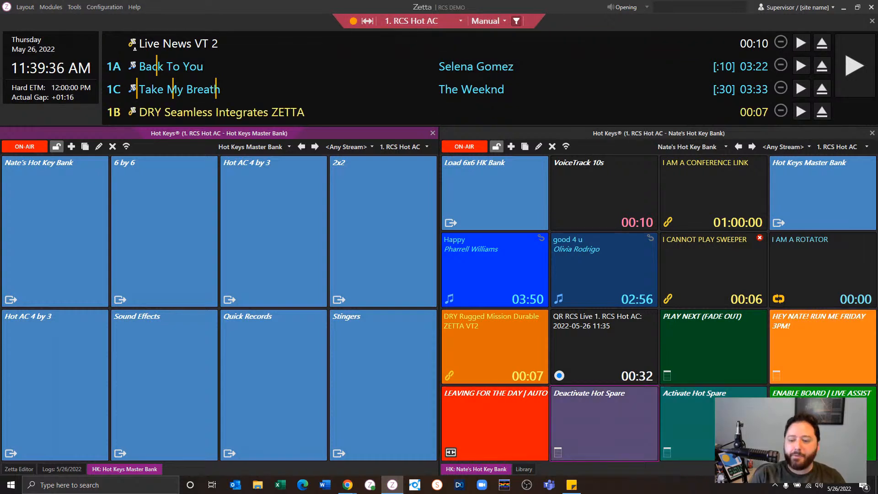